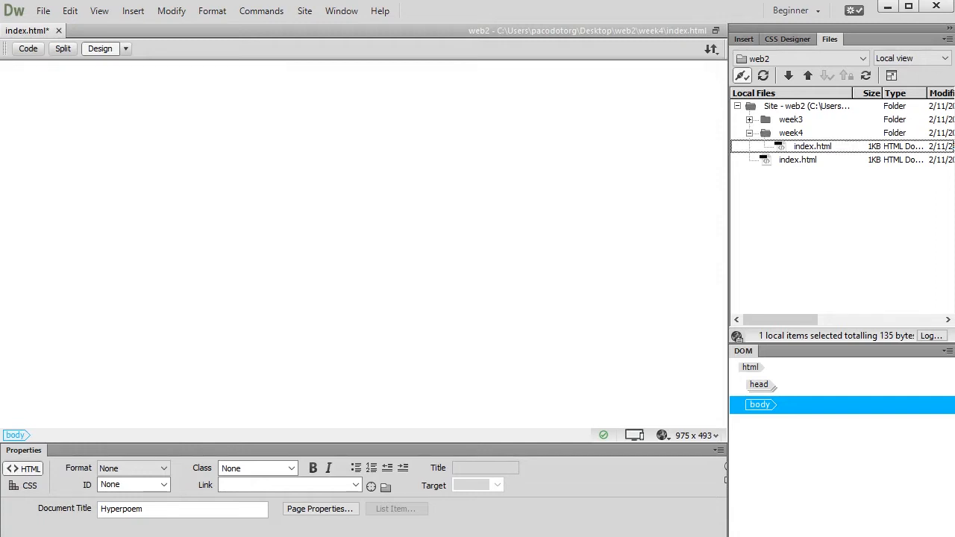
# Switch to the Week 4 course page in the browser and review its basic HTML5 layout diagrams and element definitions.
pyautogui.moveTo(183, 536)
pyautogui.click(342, 509)
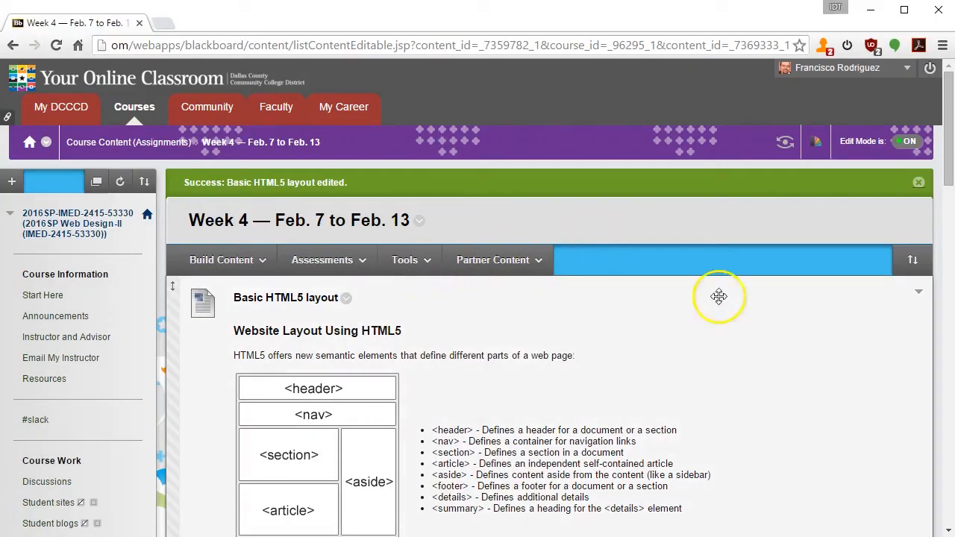
pyautogui.moveTo(947, 145); pyautogui.dragTo(953, 193)
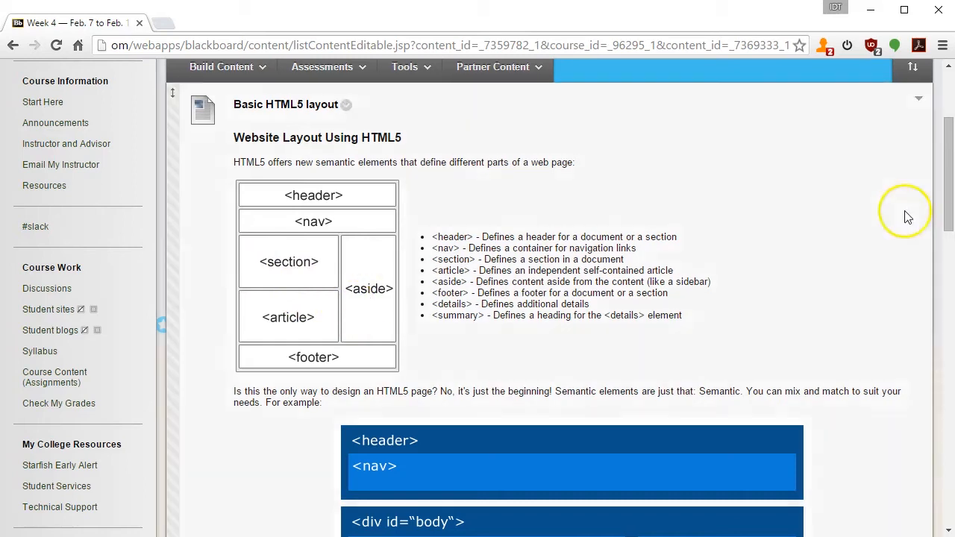
pyautogui.moveTo(949, 181); pyautogui.dragTo(950, 230)
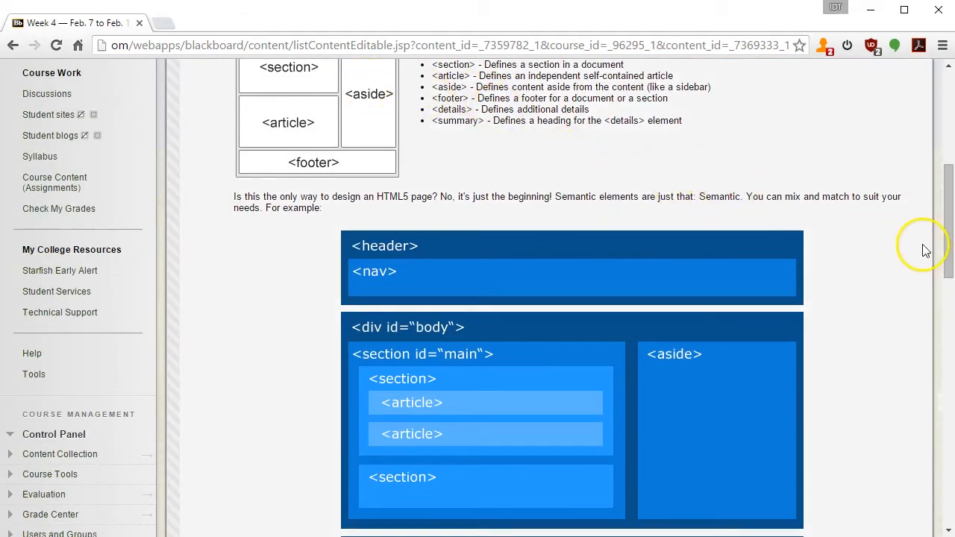
pyautogui.moveTo(945, 224); pyautogui.dragTo(945, 259)
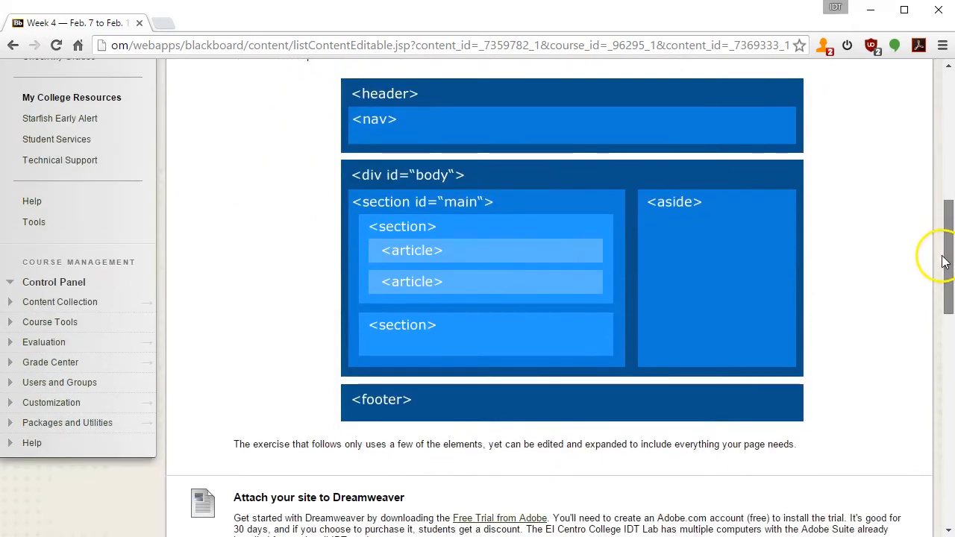
pyautogui.click(468, 215)
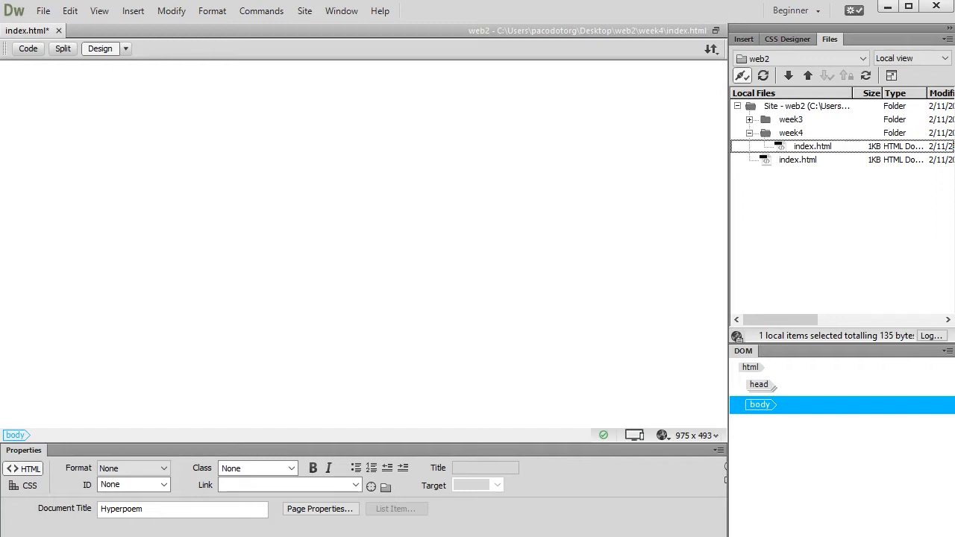
# Switch to Dreamweaver, dock the Insert panel as a toolbar above the document, and close the DOM panel group.
pyautogui.click(745, 40)
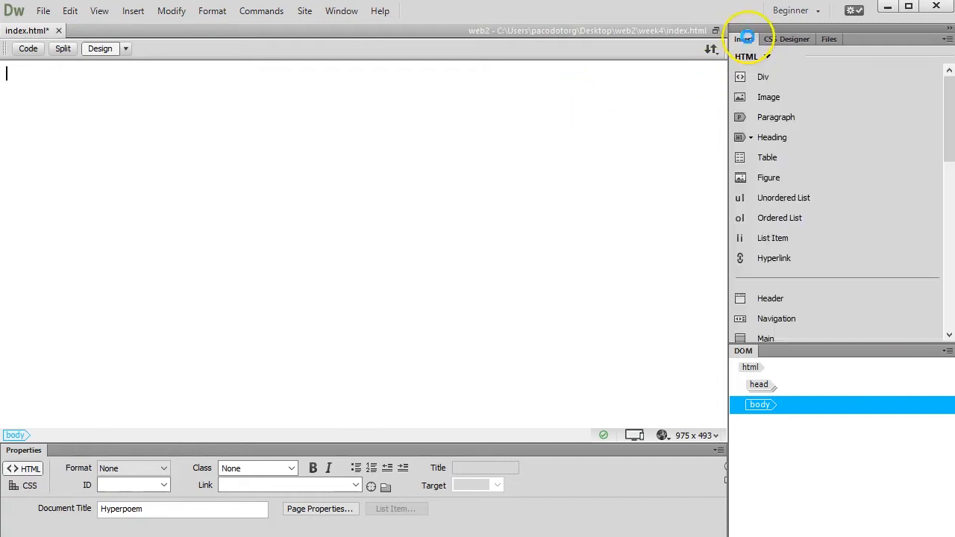
pyautogui.moveTo(741, 39); pyautogui.dragTo(520, 28)
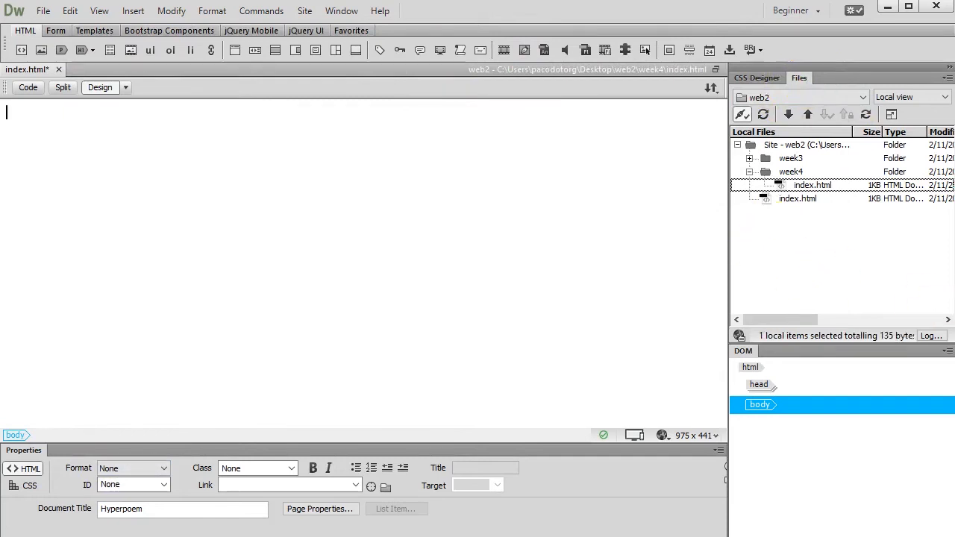
pyautogui.click(949, 352)
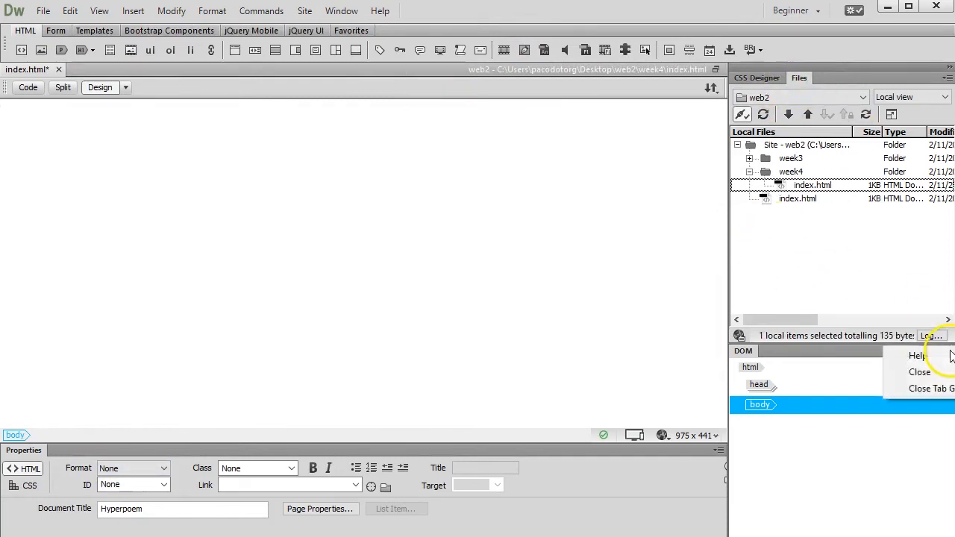
pyautogui.click(929, 389)
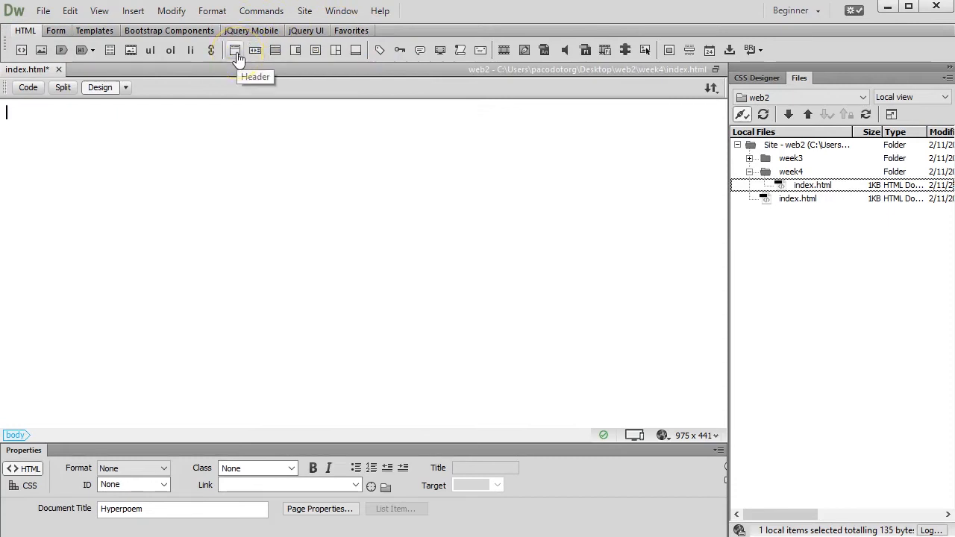
# Consult the semantic layout diagram on the Week 4 course page in the browser, then return to Dreamweaver.
pyautogui.click(275, 52)
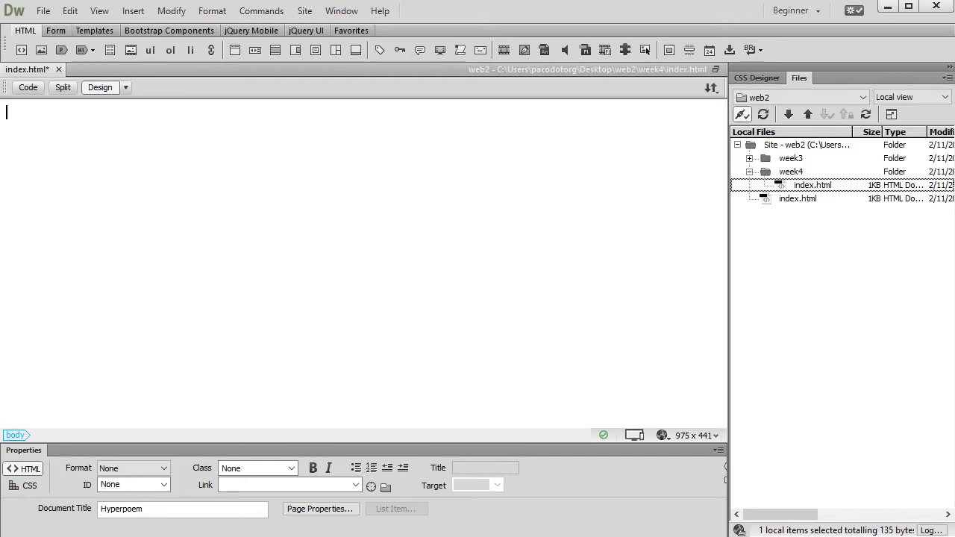
pyautogui.moveTo(186, 536)
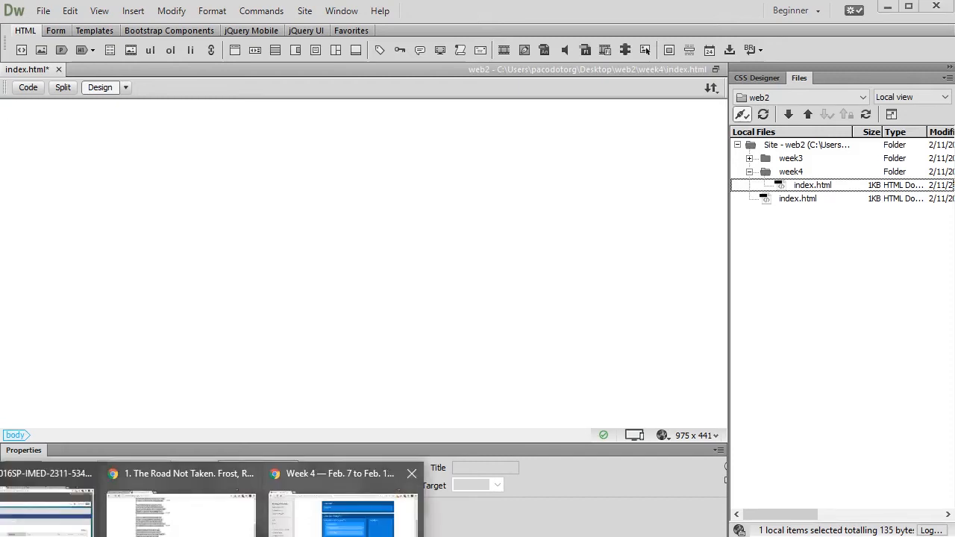
pyautogui.click(347, 515)
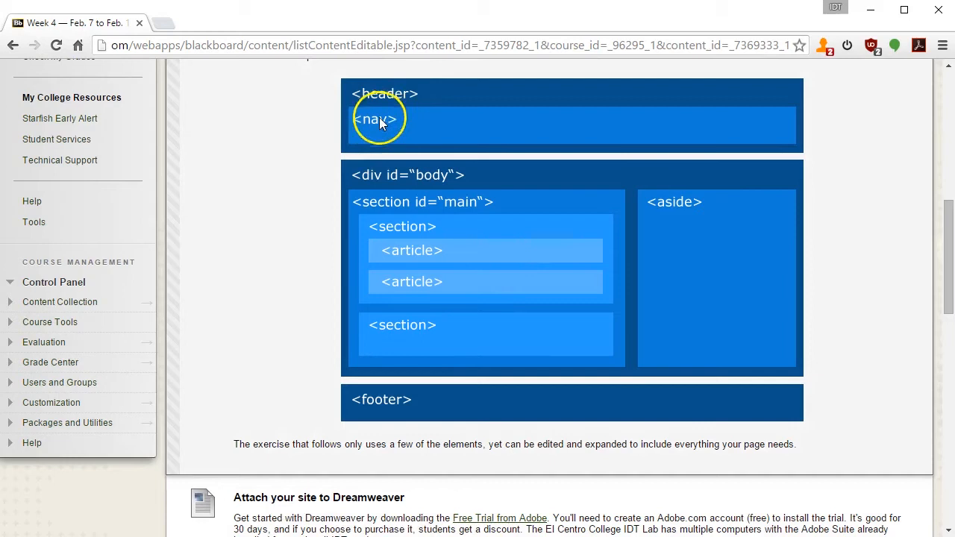
pyautogui.click(870, 9)
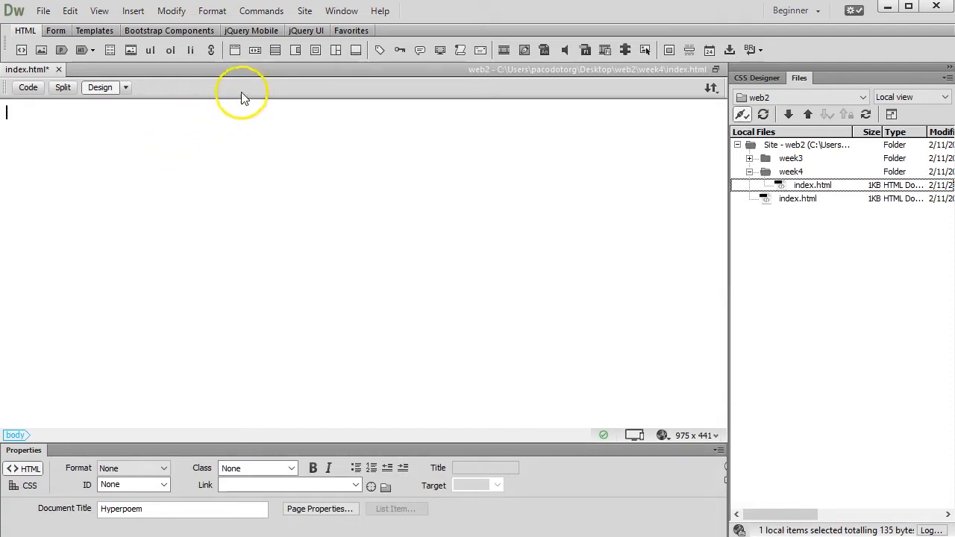
# Insert a header element with the ID pageHeader at the insertion point on the blank page.
pyautogui.click(236, 52)
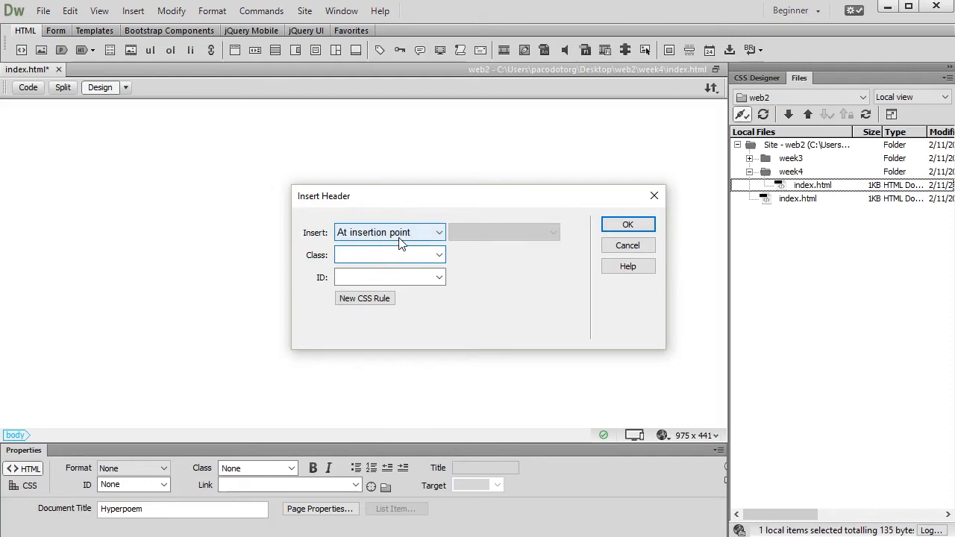
pyautogui.click(655, 196)
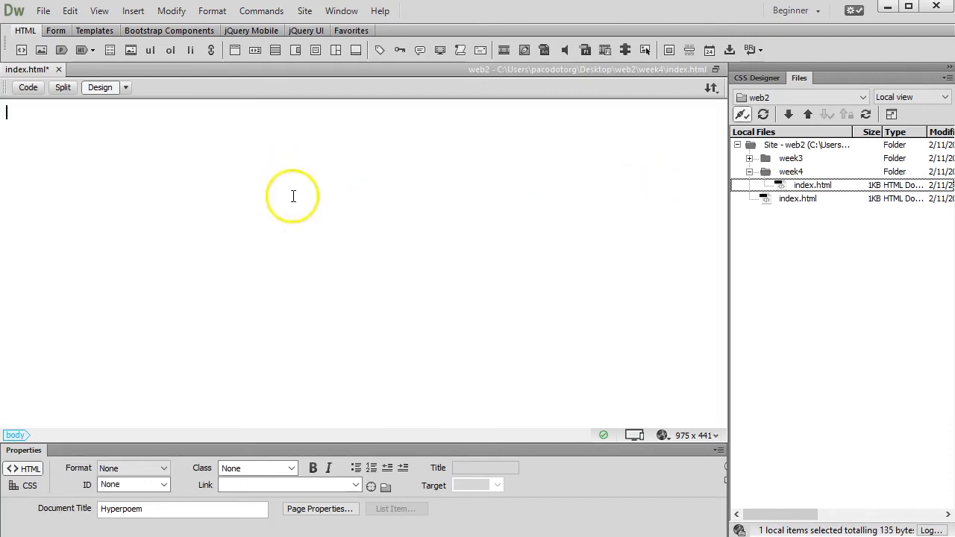
pyautogui.click(16, 116)
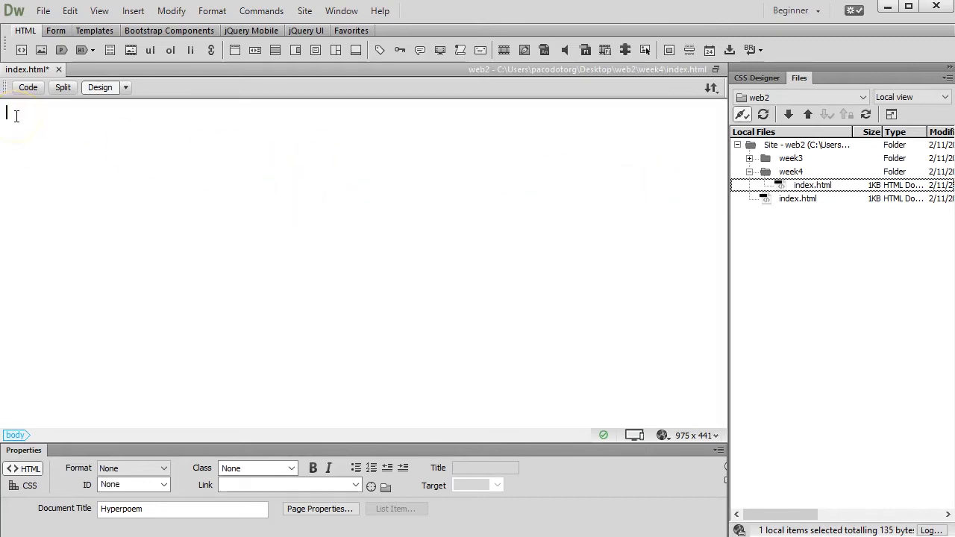
pyautogui.click(236, 51)
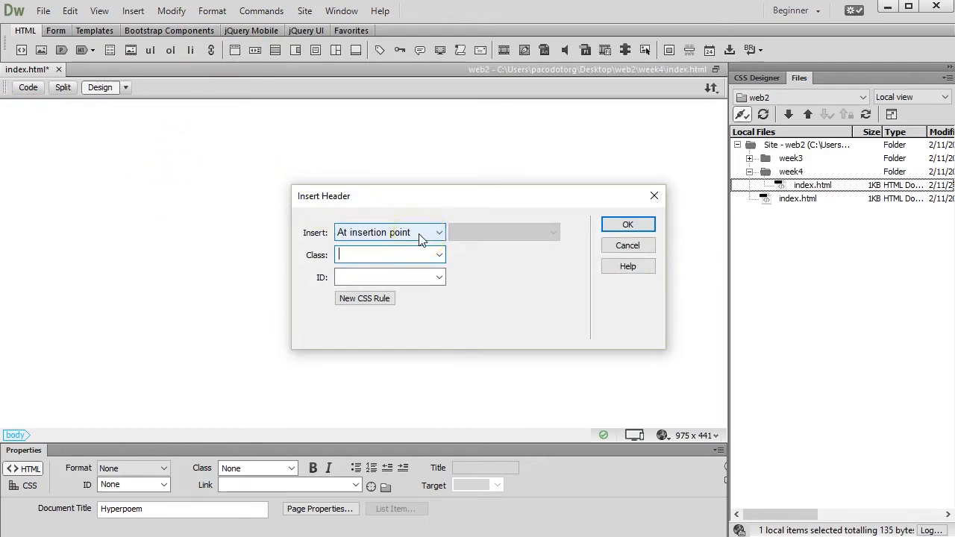
pyautogui.click(362, 277)
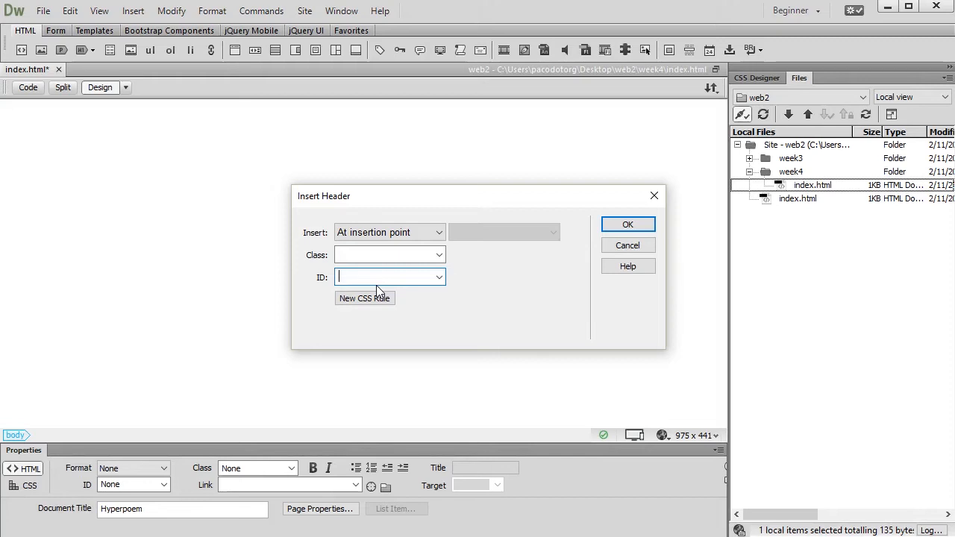
pyautogui.write('pageHeader')
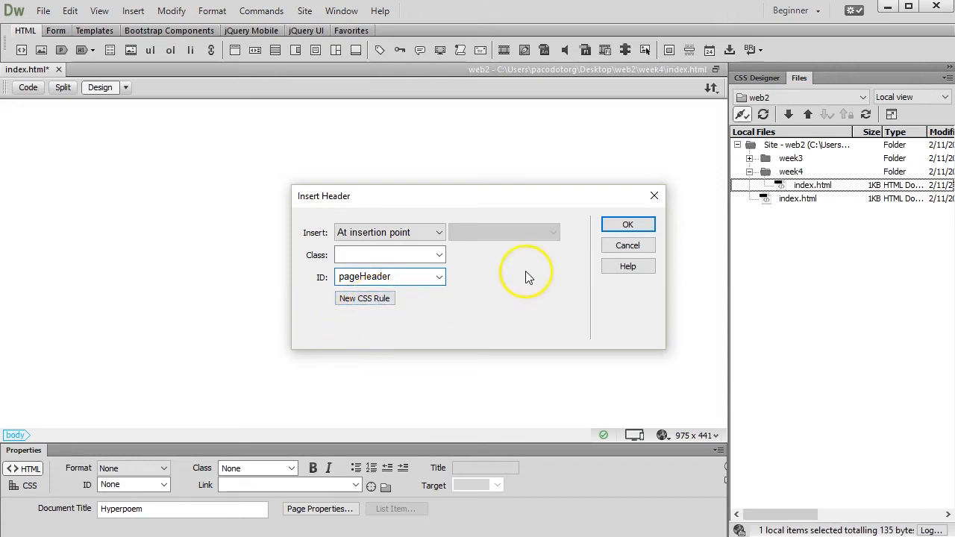
pyautogui.click(627, 226)
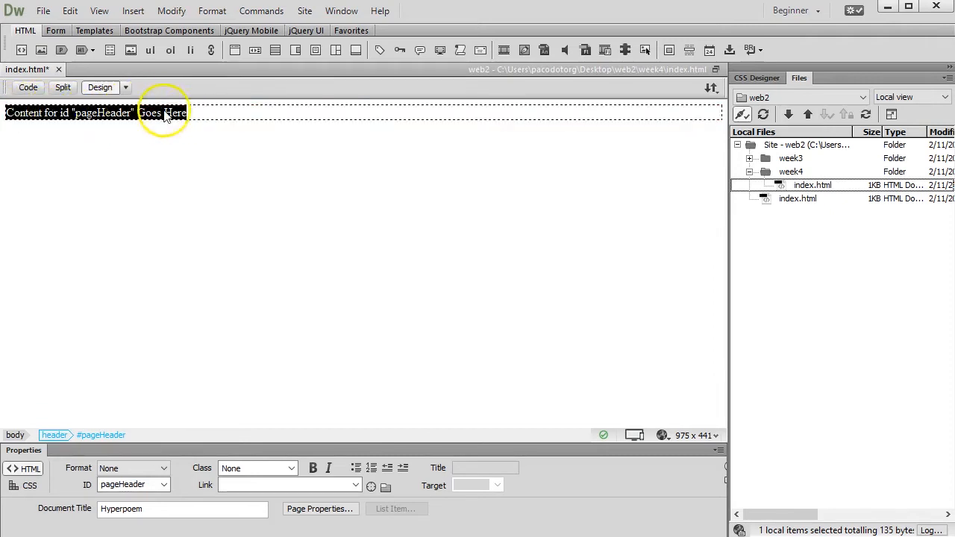
# Check the inserted header element in the page's source code and return to the design view.
pyautogui.click(206, 112)
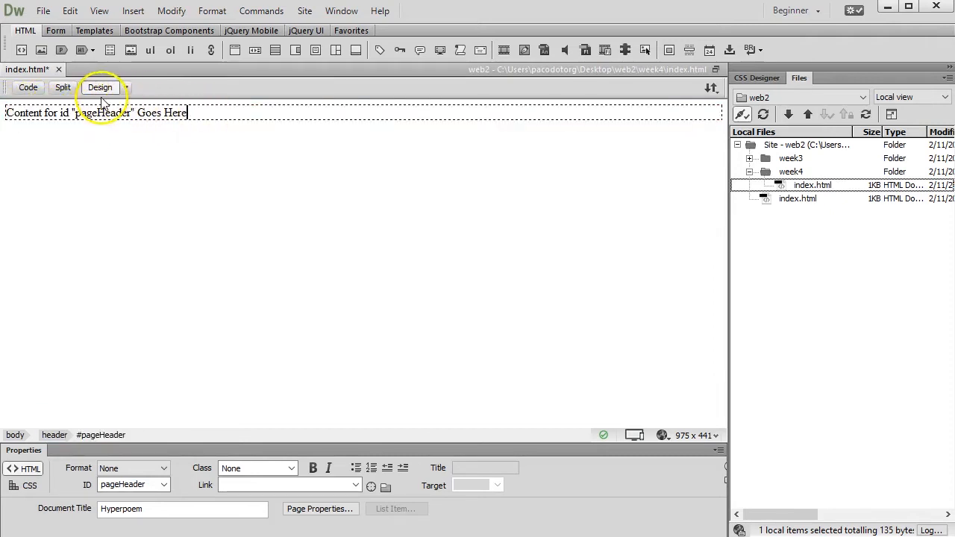
pyautogui.click(28, 87)
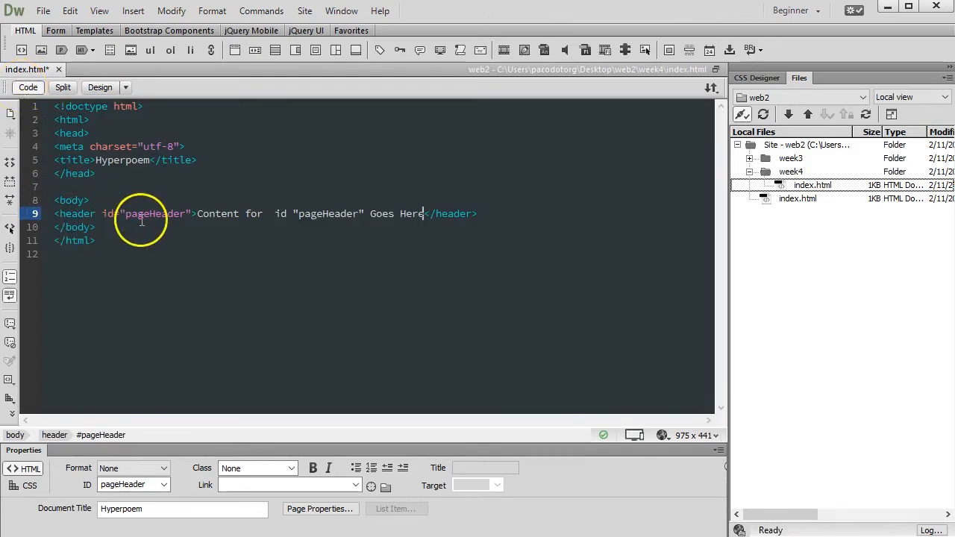
pyautogui.click(101, 89)
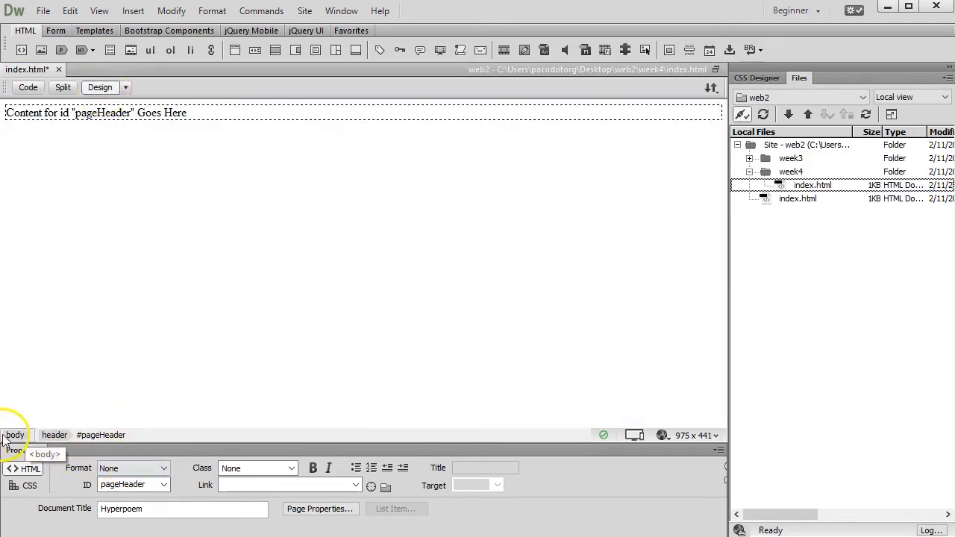
# Examine how the body tag and the pageHeader header tag each select content on the page.
pyautogui.click(98, 114)
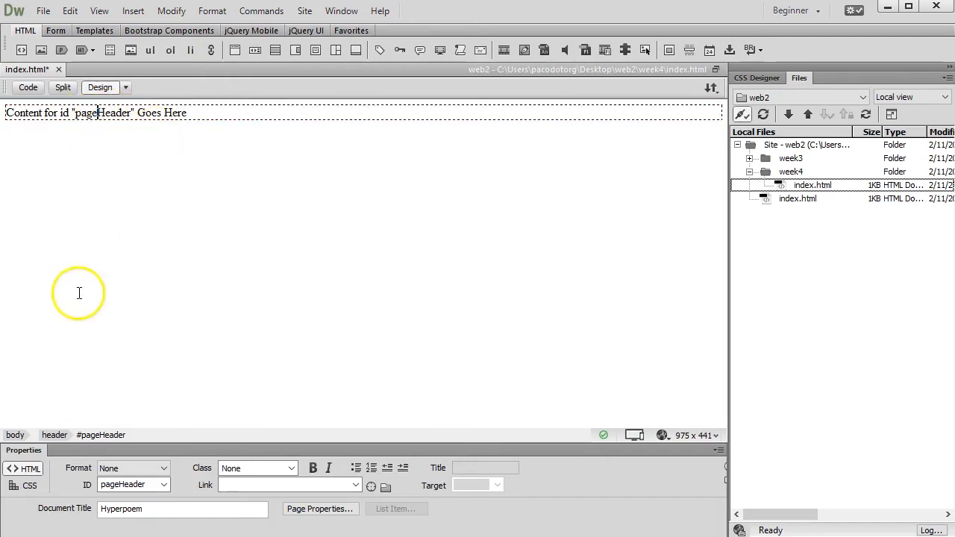
pyautogui.click(15, 435)
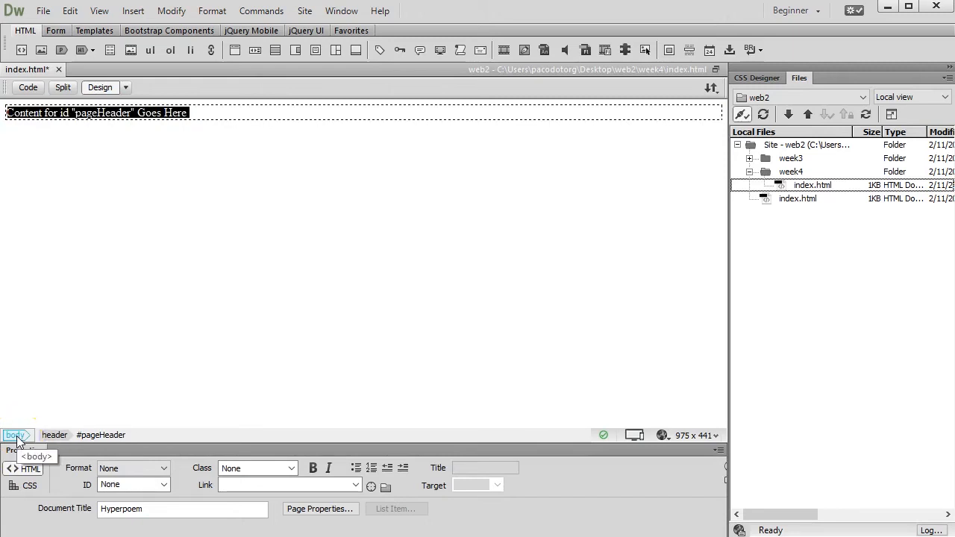
pyautogui.click(57, 436)
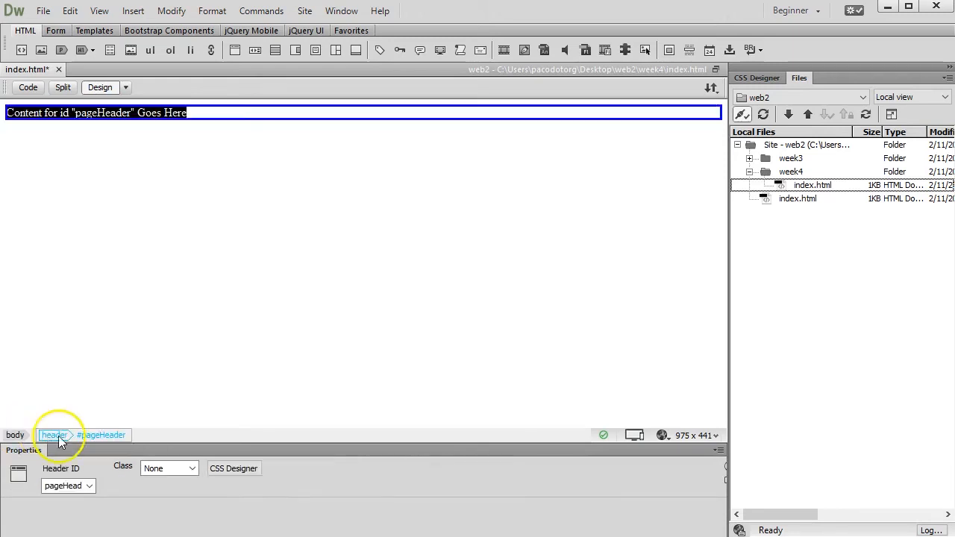
pyautogui.click(109, 438)
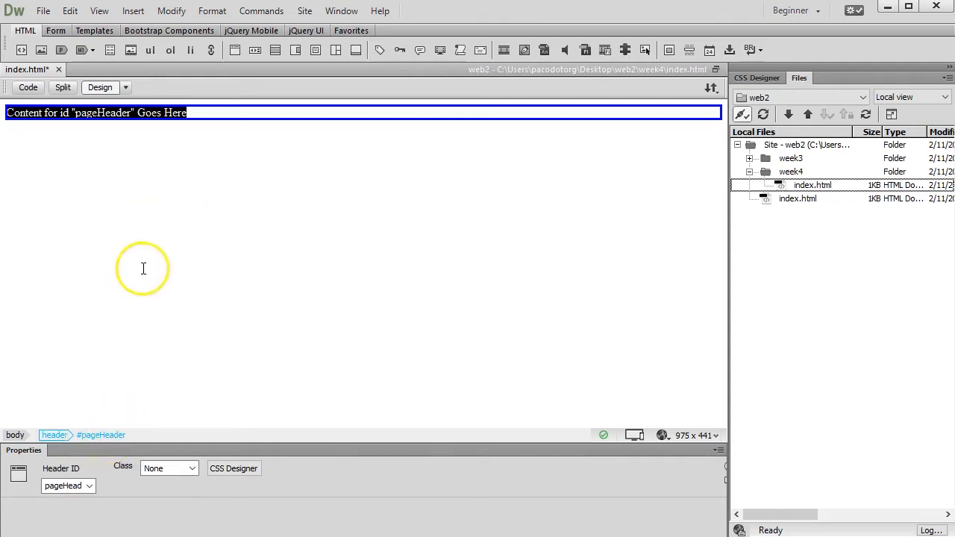
pyautogui.click(151, 116)
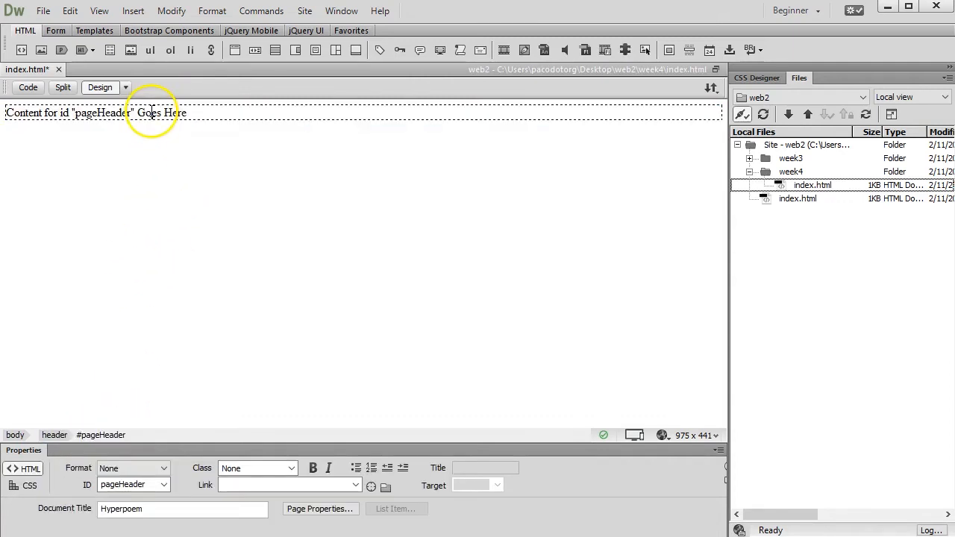
pyautogui.click(54, 435)
# Insert a main element with the ID pageMain after the pageHeader header tag.
pyautogui.click(106, 310)
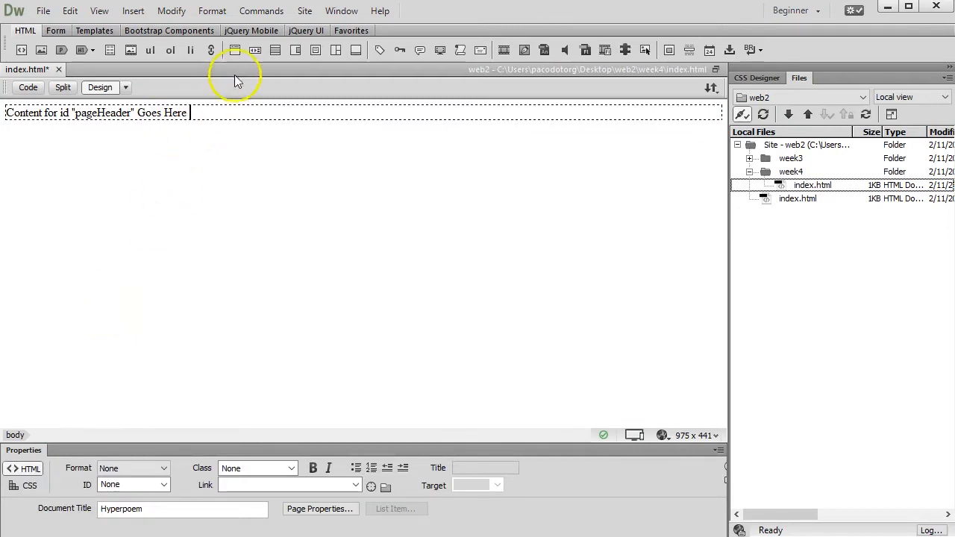
pyautogui.click(275, 52)
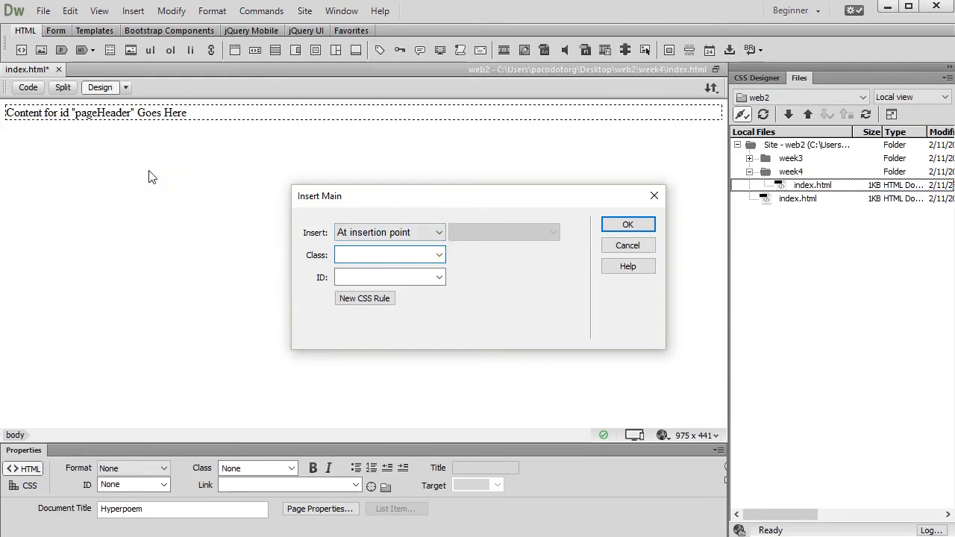
pyautogui.click(422, 233)
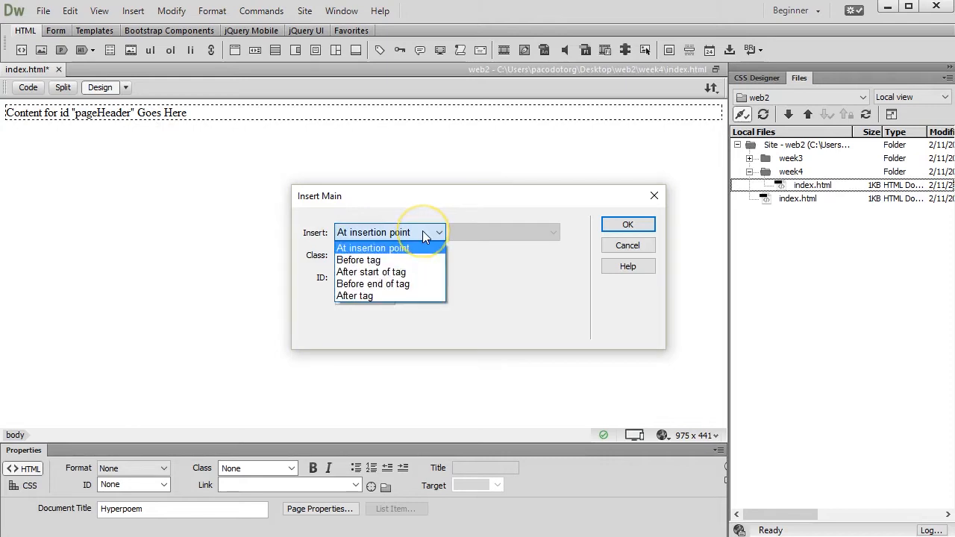
pyautogui.click(393, 296)
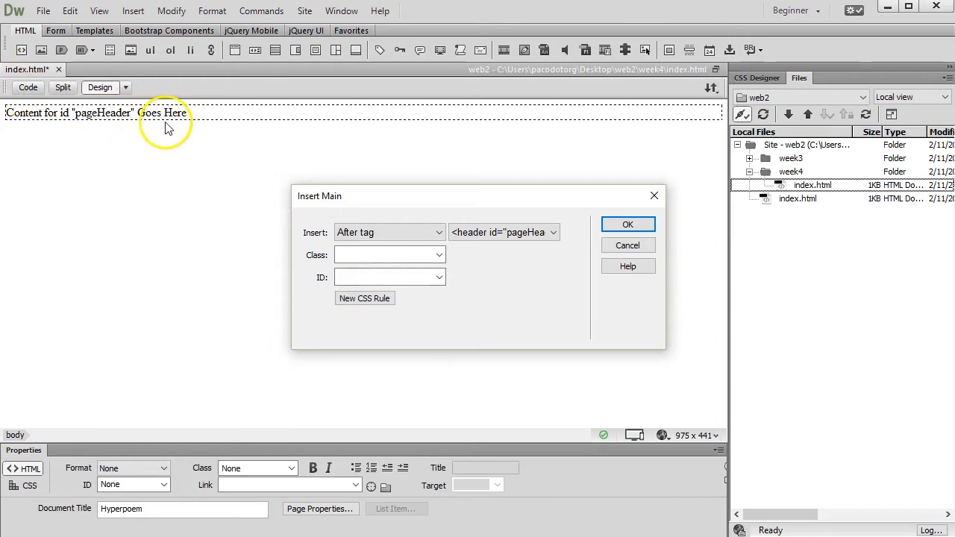
pyautogui.click(550, 234)
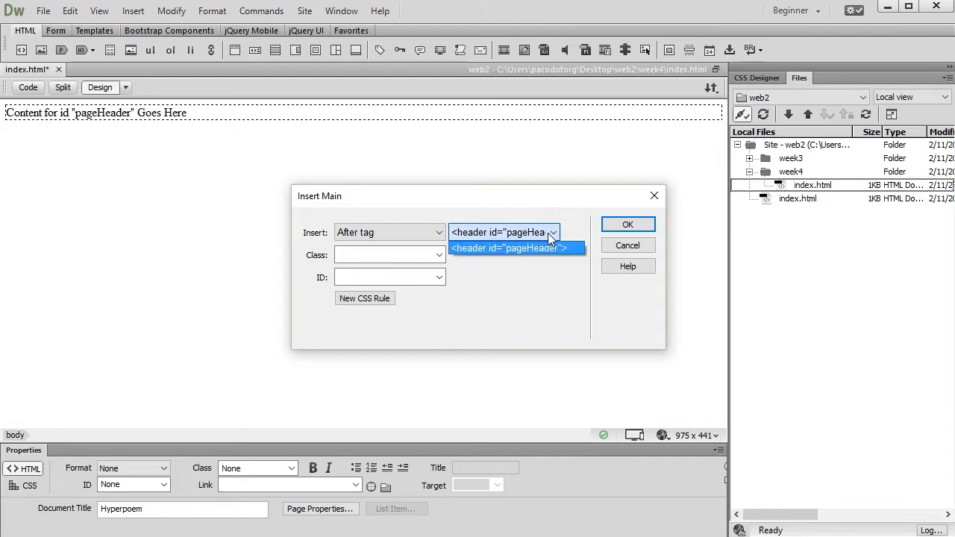
pyautogui.click(539, 248)
pyautogui.click(391, 277)
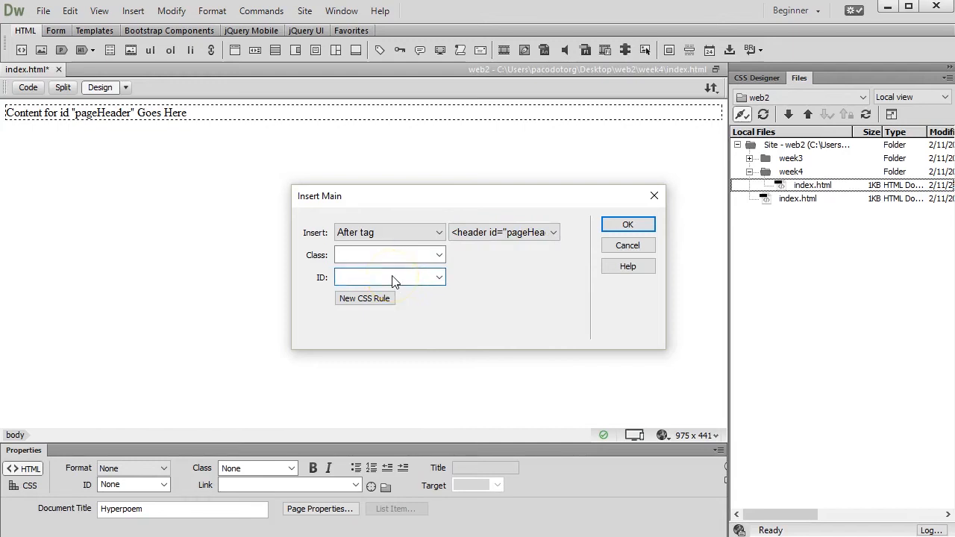
pyautogui.write('pageMain')
pyautogui.click(653, 223)
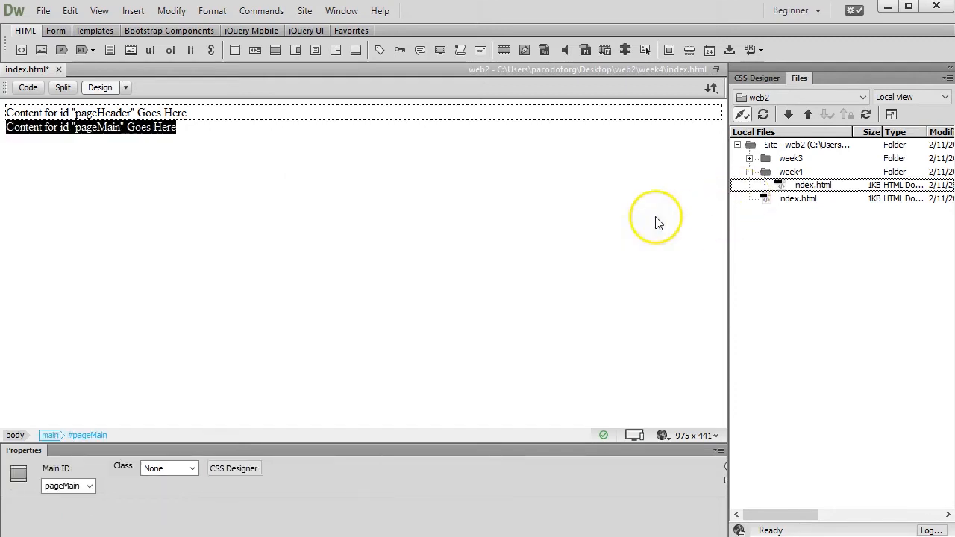
# Begin inserting a footer element on the page and set its position to after the pageMain main tag.
pyautogui.click(199, 160)
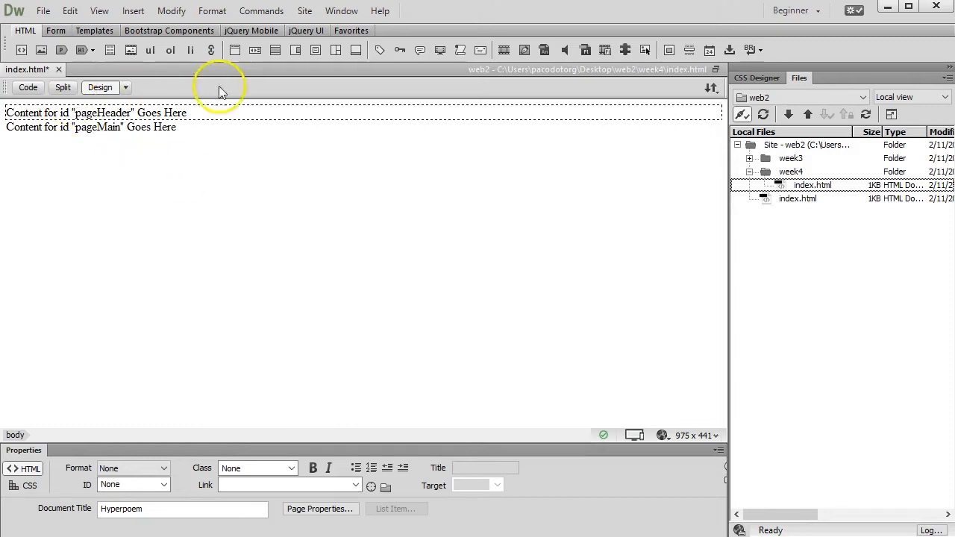
pyautogui.click(355, 52)
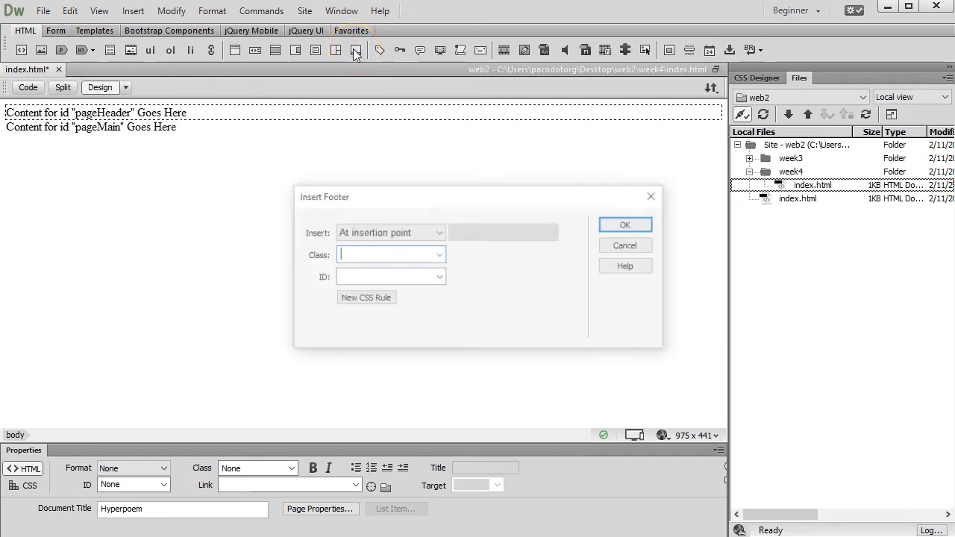
pyautogui.click(403, 232)
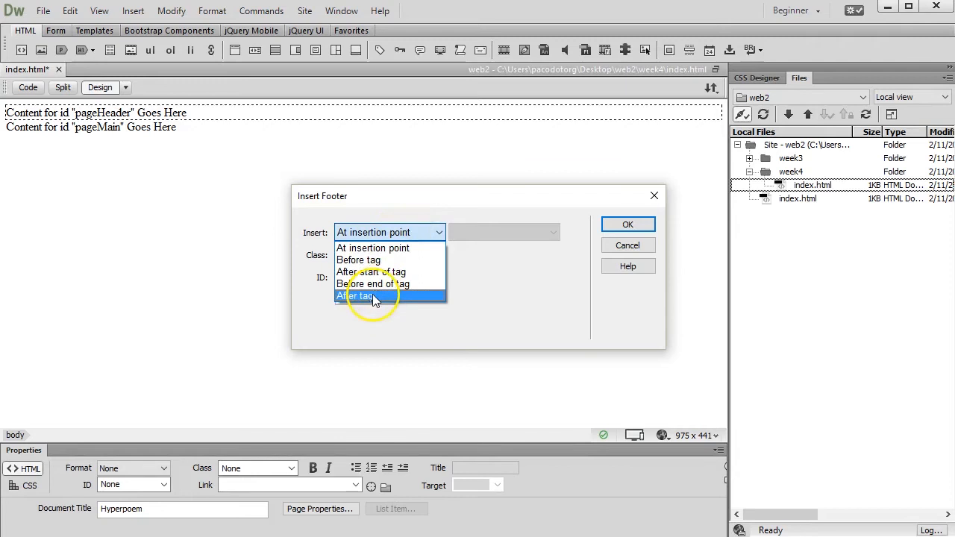
pyautogui.click(371, 295)
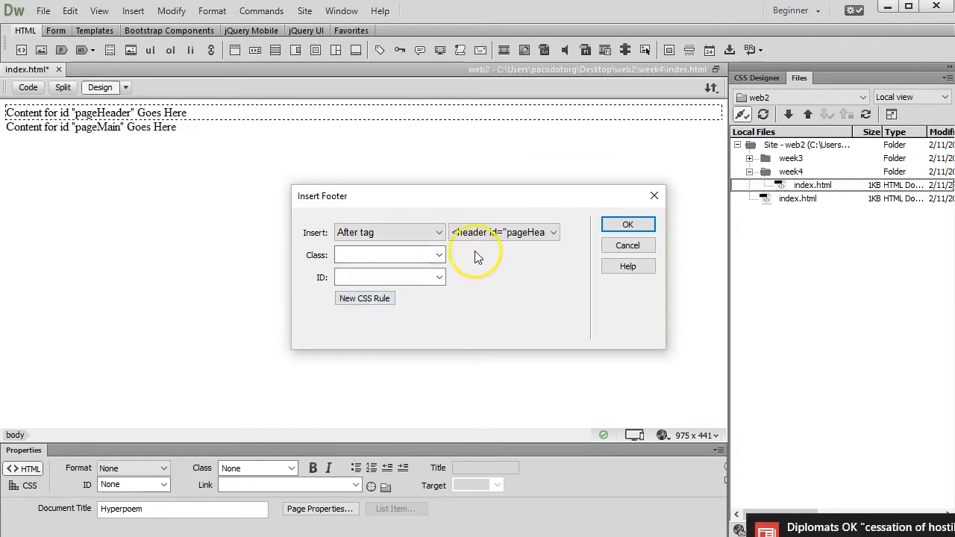
pyautogui.click(487, 233)
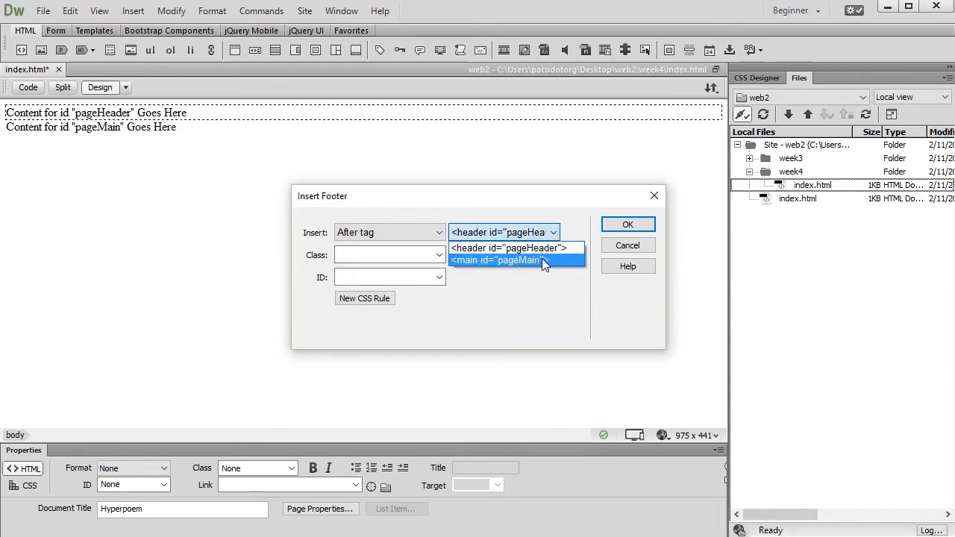
pyautogui.click(543, 261)
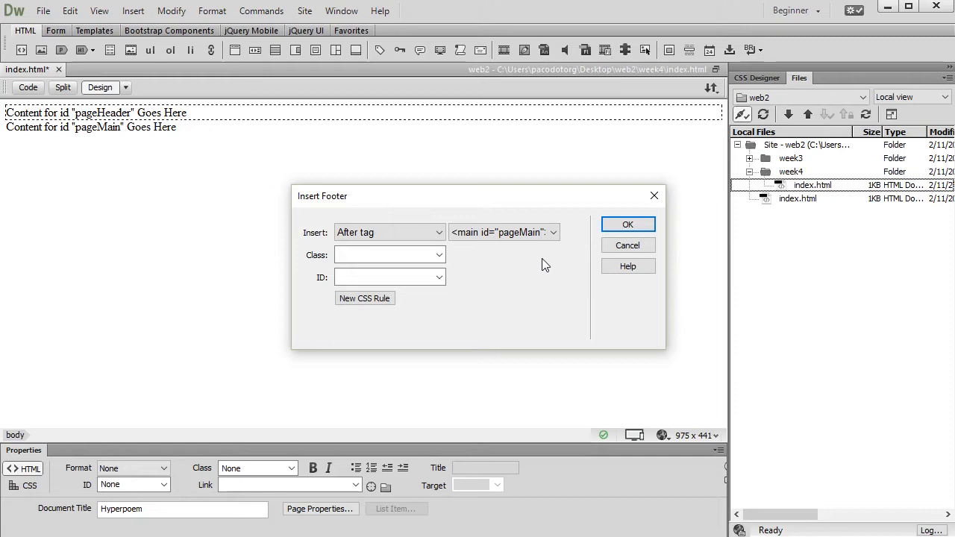
# Change the footer's position to before the end of the body tag, give it the ID pageFooter and insert it.
pyautogui.click(436, 231)
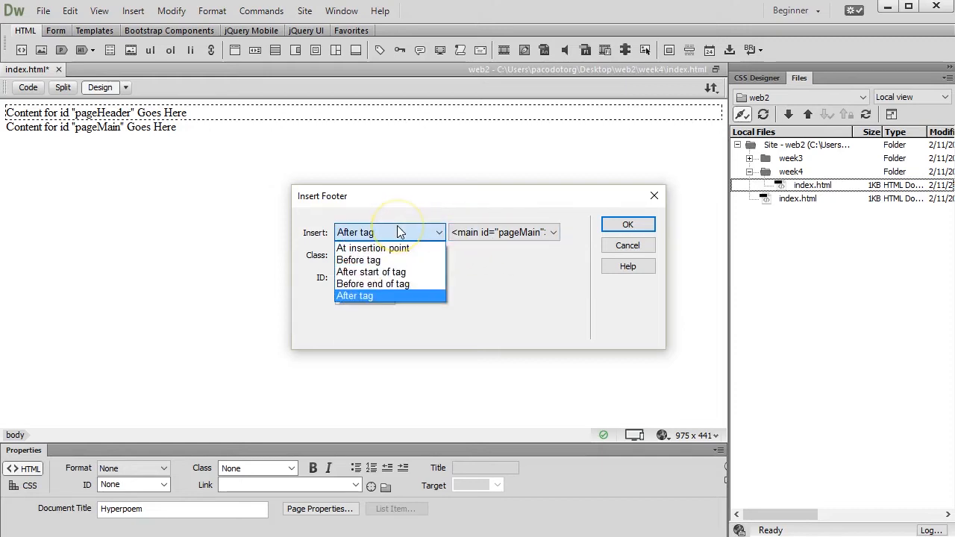
pyautogui.click(383, 284)
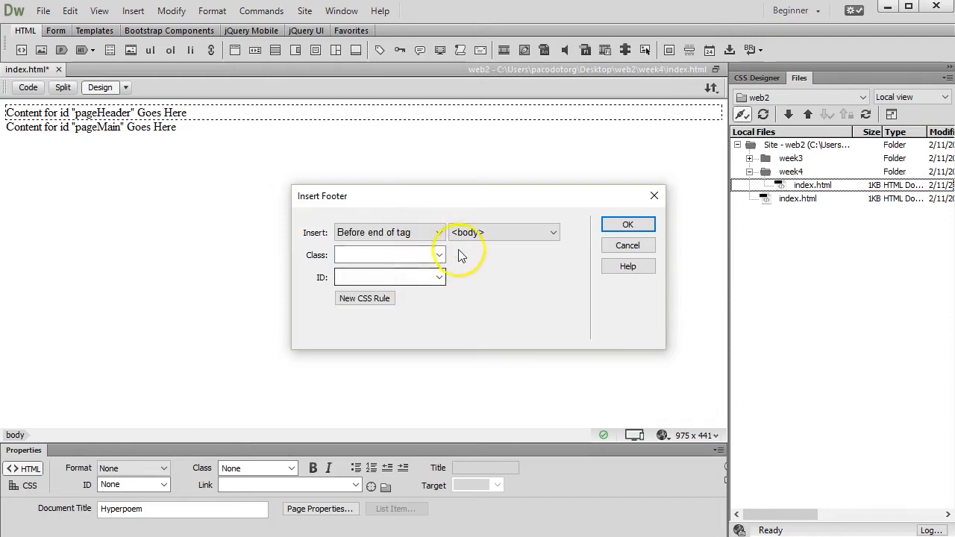
pyautogui.click(495, 233)
pyautogui.click(495, 232)
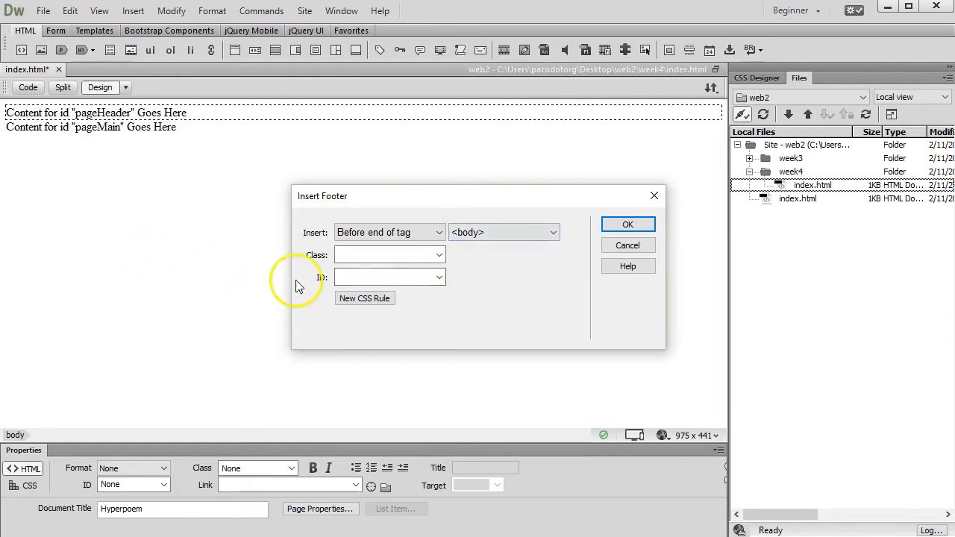
pyautogui.click(399, 280)
pyautogui.write('p')
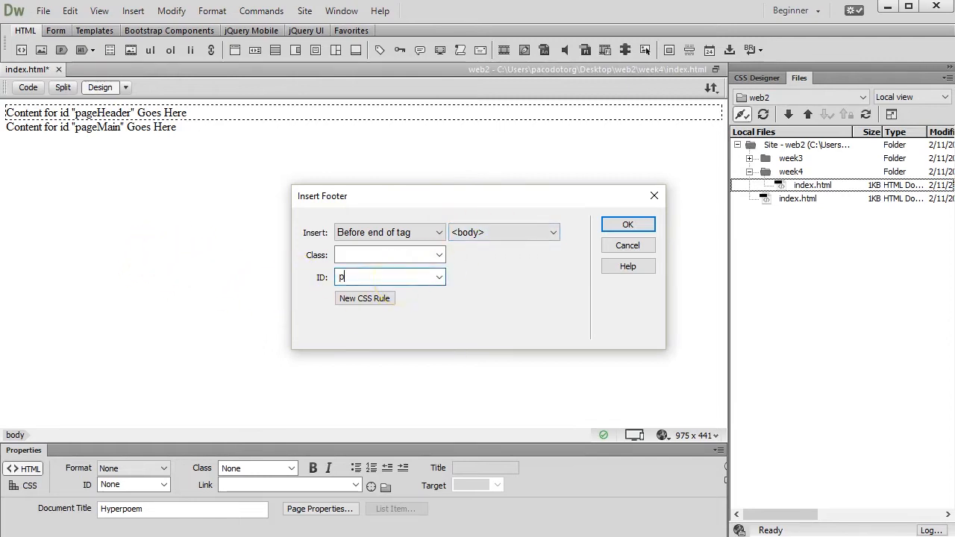
pyautogui.write('ageFooter')
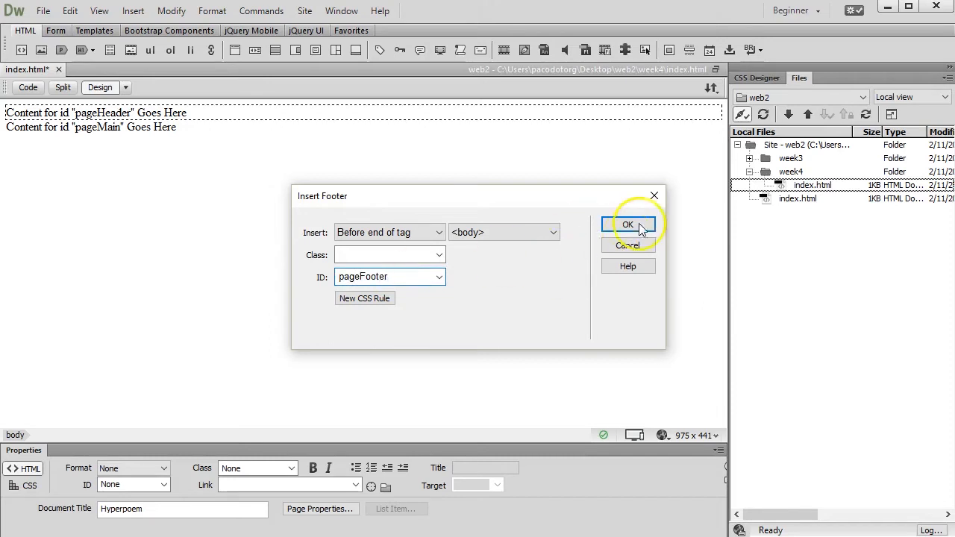
pyautogui.click(630, 226)
pyautogui.click(194, 151)
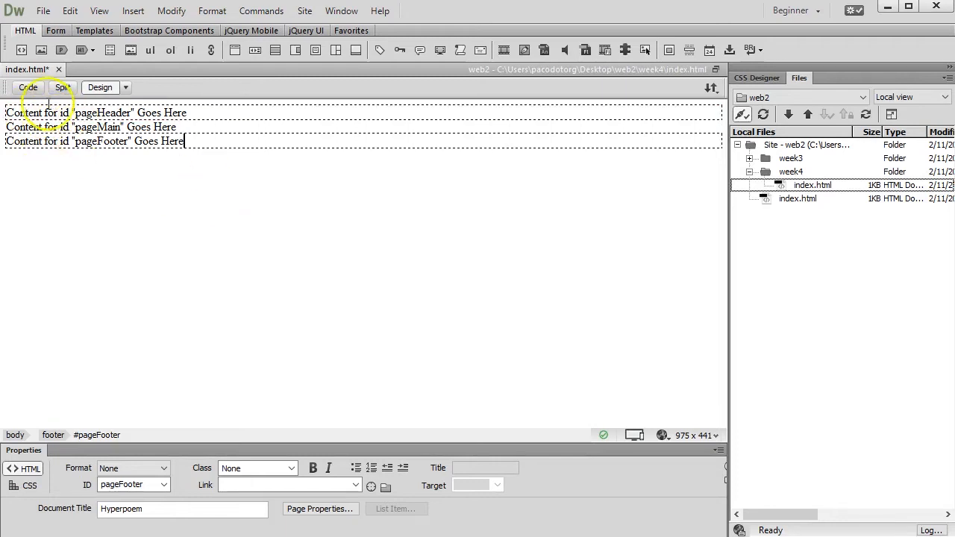
# Examine the header, main and footer tags in the page's source code and return to the design view with the cursor in the header.
pyautogui.click(29, 86)
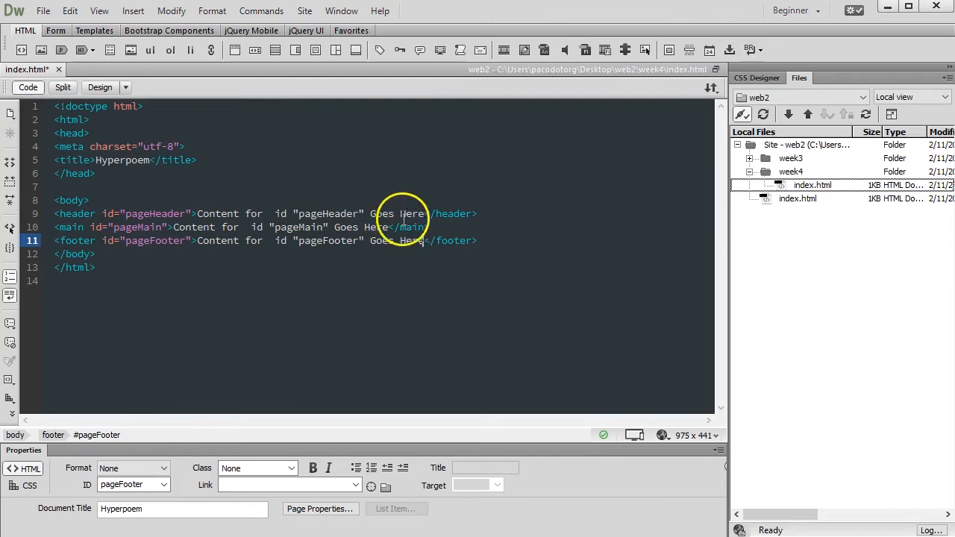
pyautogui.click(103, 88)
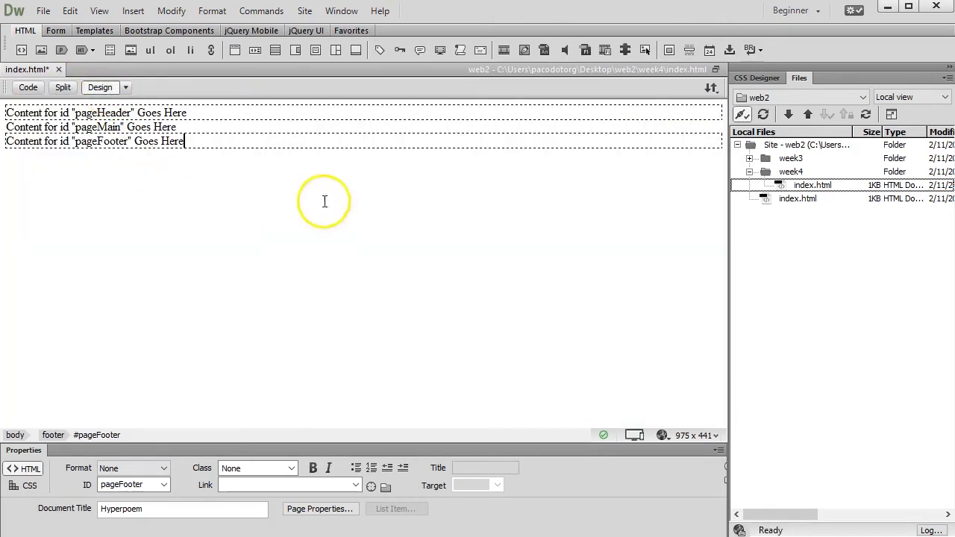
pyautogui.click(28, 88)
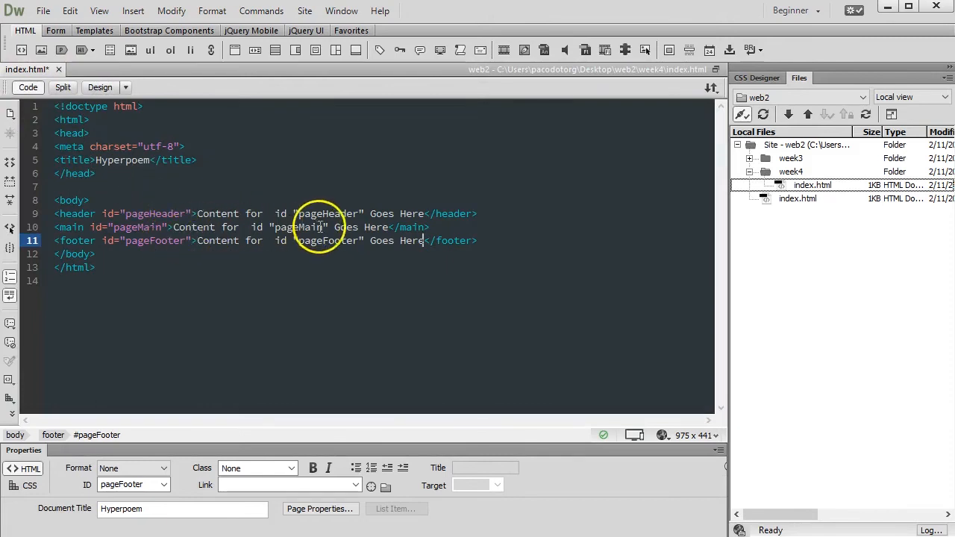
pyautogui.doubleClick(84, 213)
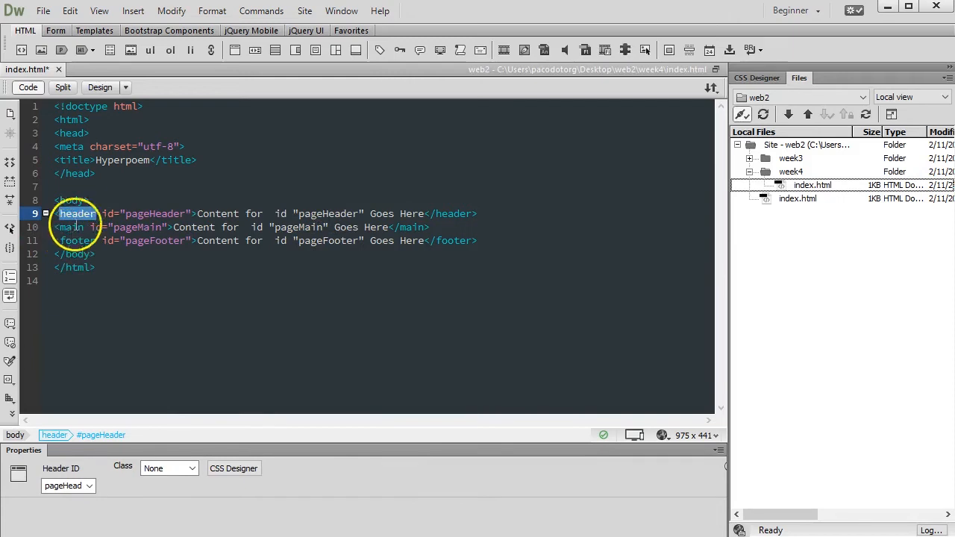
pyautogui.doubleClick(72, 227)
pyautogui.doubleClick(75, 241)
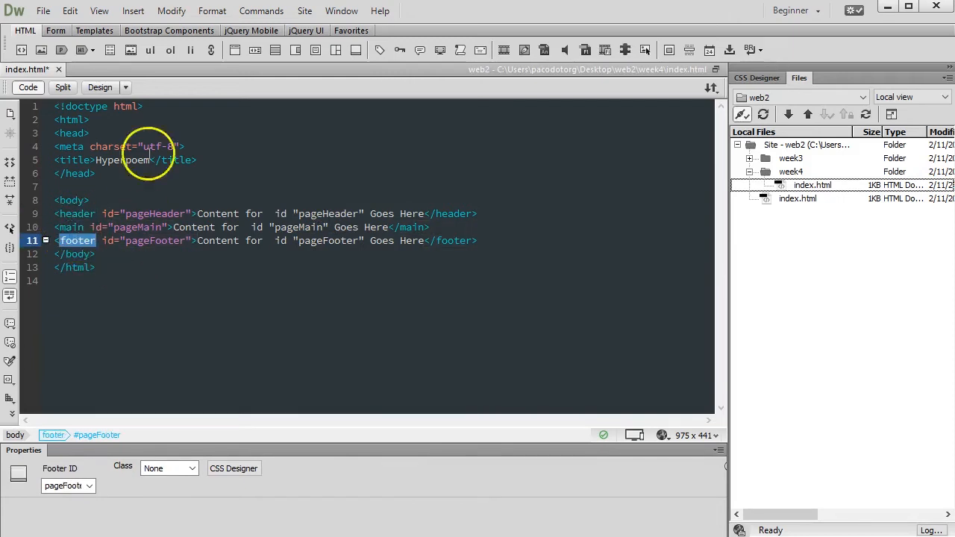
pyautogui.click(100, 88)
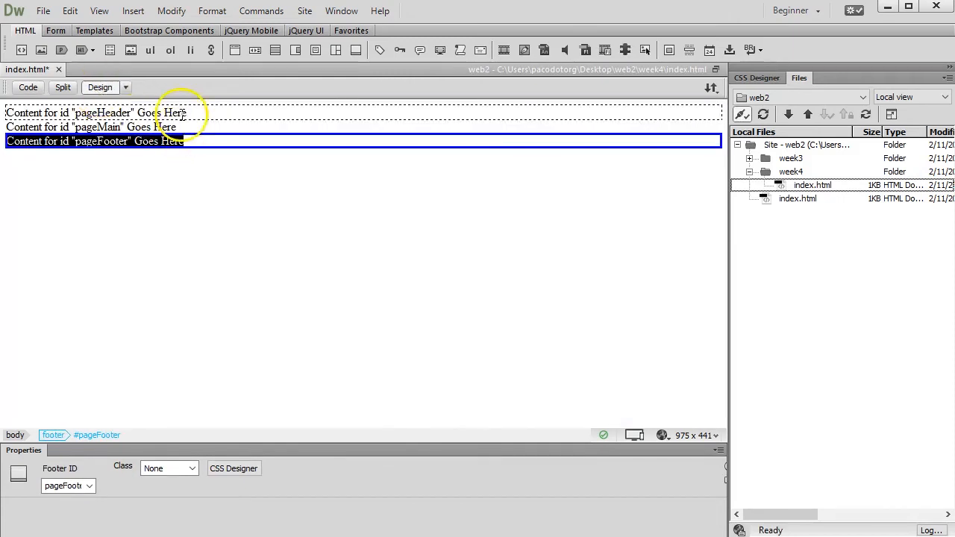
pyautogui.click(206, 114)
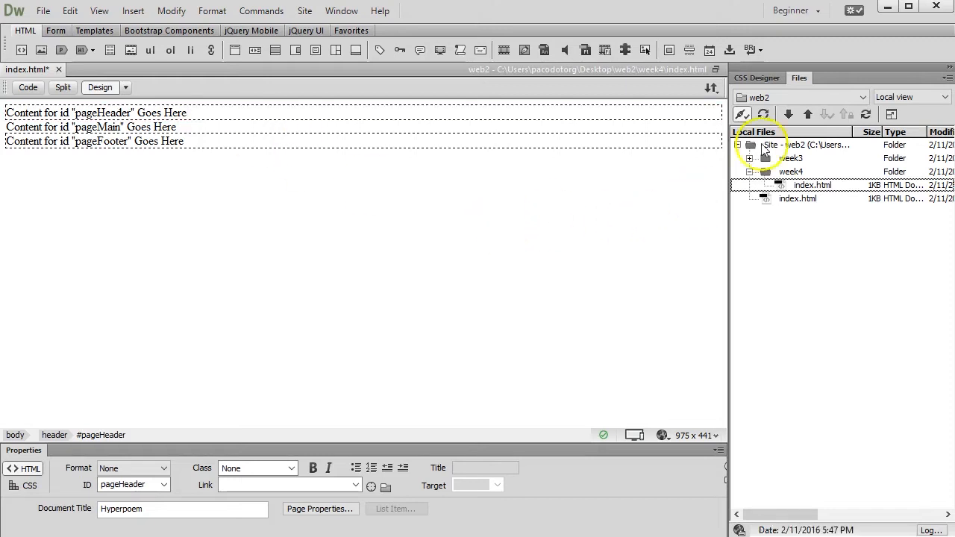
pyautogui.click(742, 77)
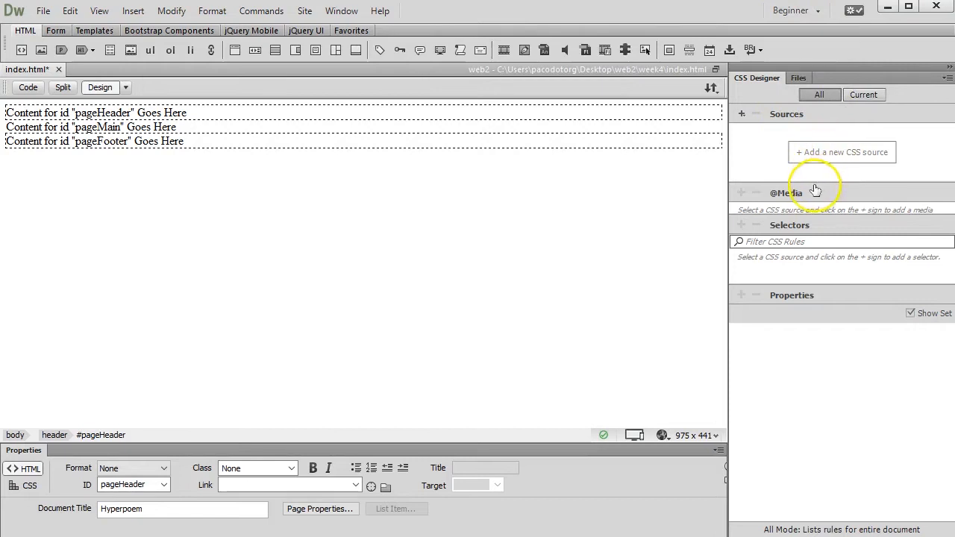
pyautogui.moveTo(817, 183); pyautogui.dragTo(823, 164)
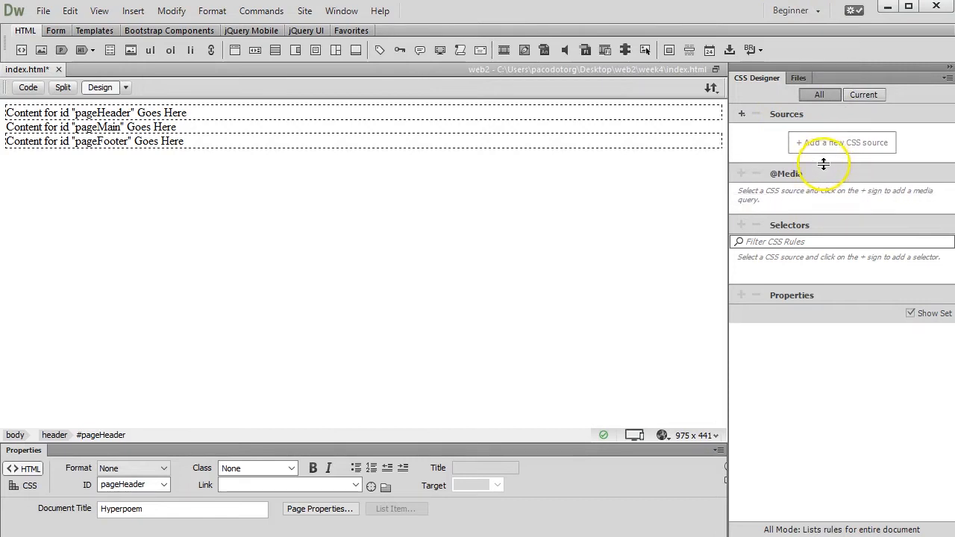
pyautogui.moveTo(823, 214); pyautogui.dragTo(828, 167)
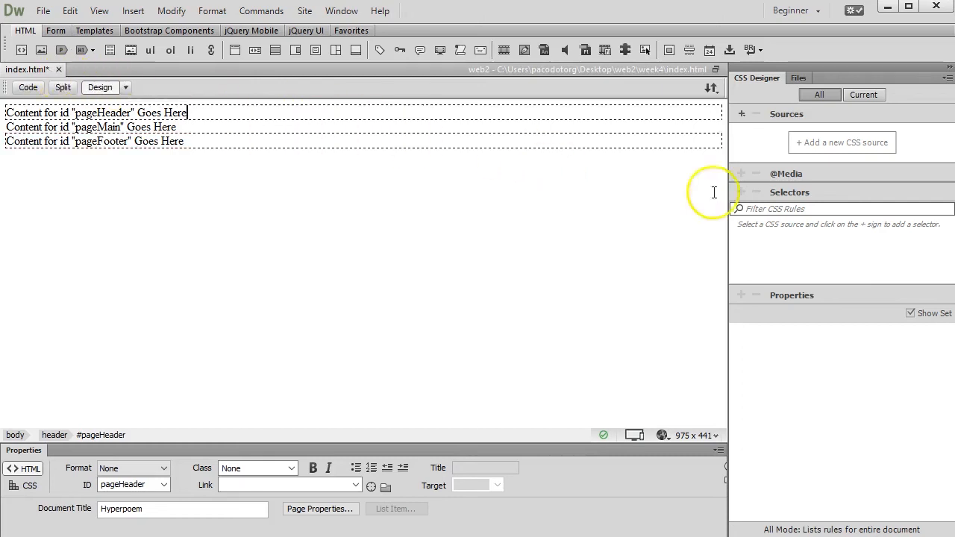
# Create a new CSS file named styles in the week4 folder and attach it to the page as a link.
pyautogui.click(742, 115)
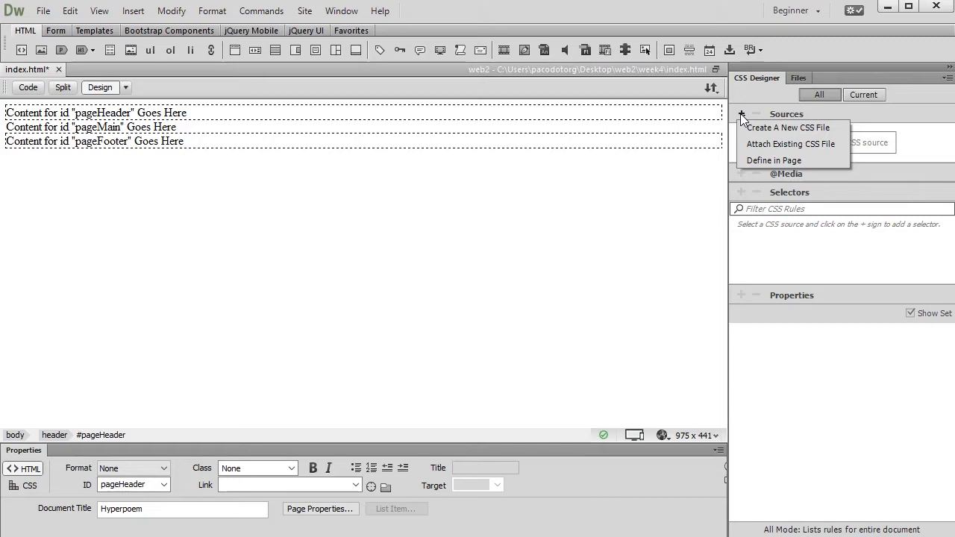
pyautogui.click(795, 129)
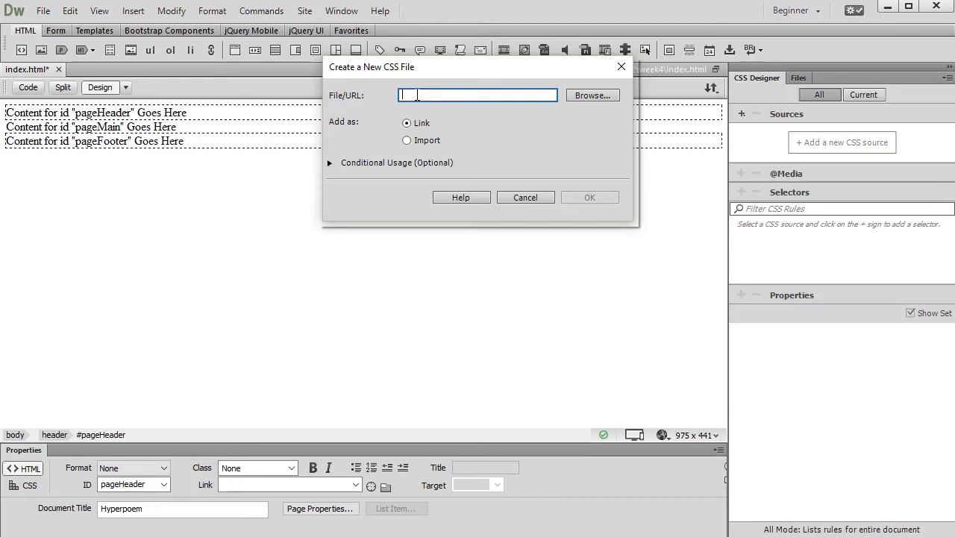
pyautogui.click(588, 95)
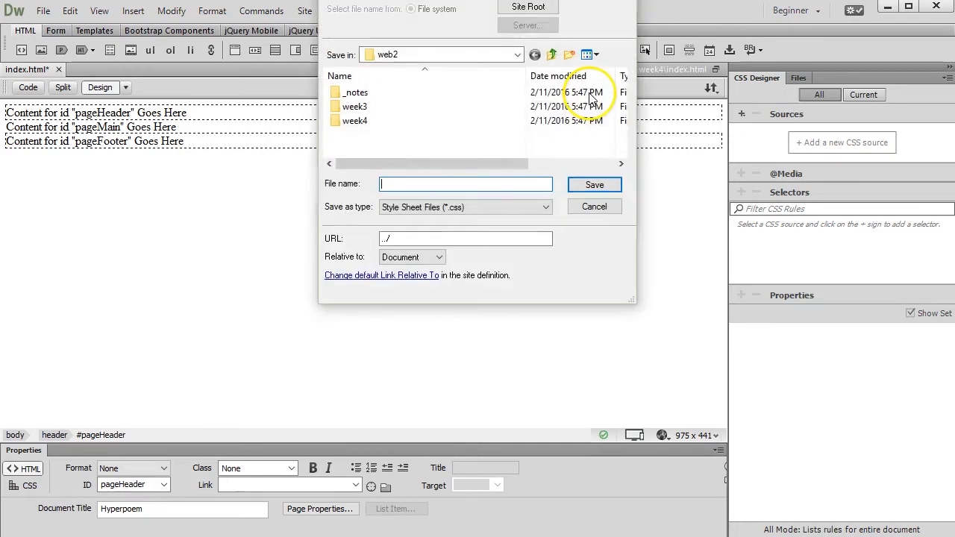
pyautogui.moveTo(514, 0); pyautogui.dragTo(551, 95)
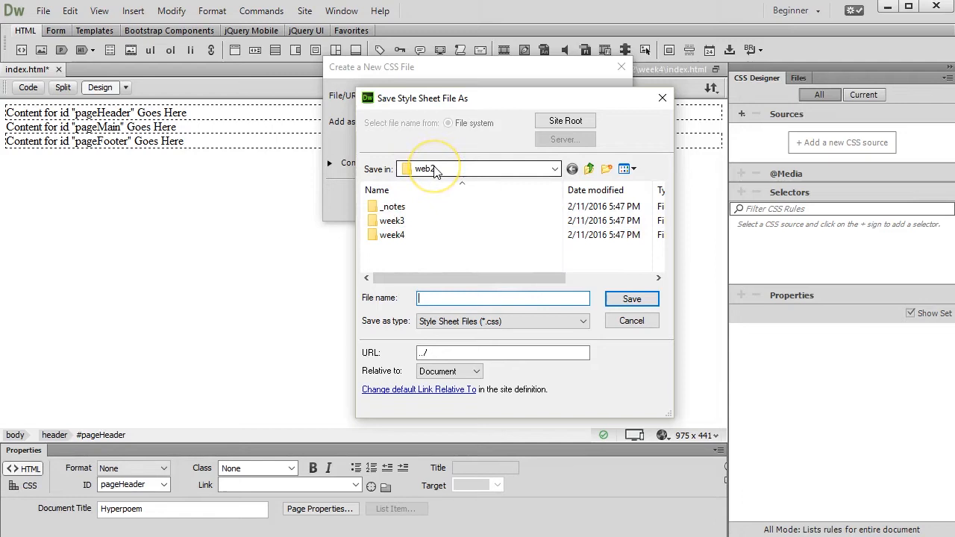
pyautogui.click(381, 237)
pyautogui.doubleClick(379, 237)
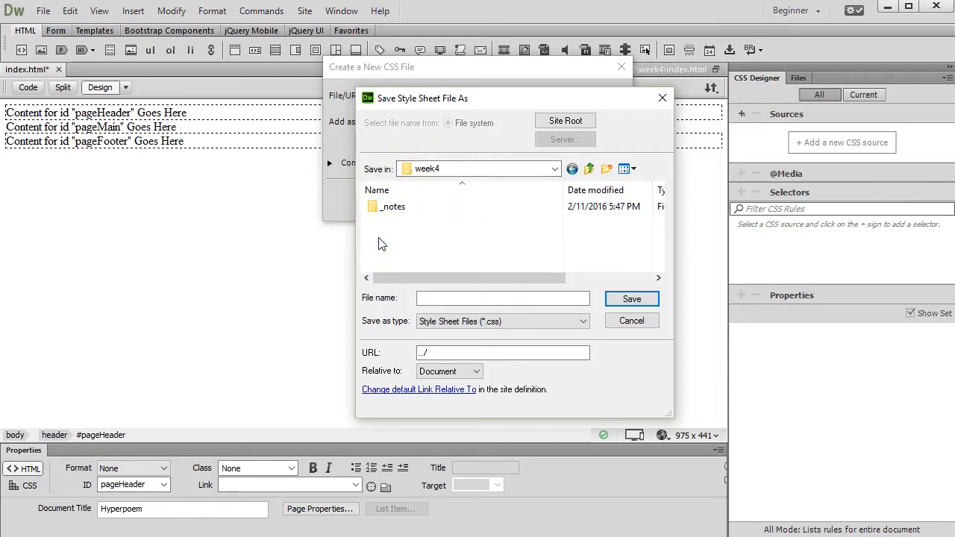
pyautogui.click(443, 300)
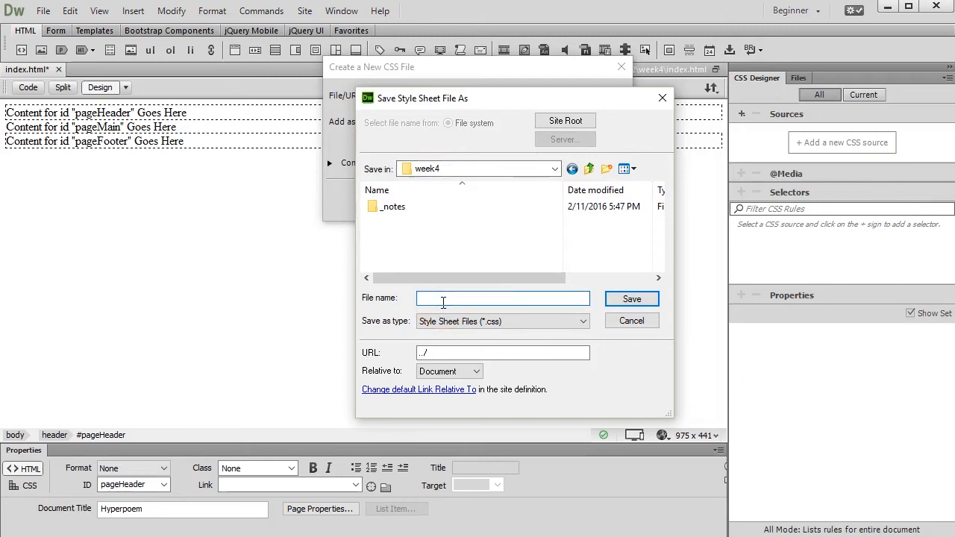
pyautogui.write('styles')
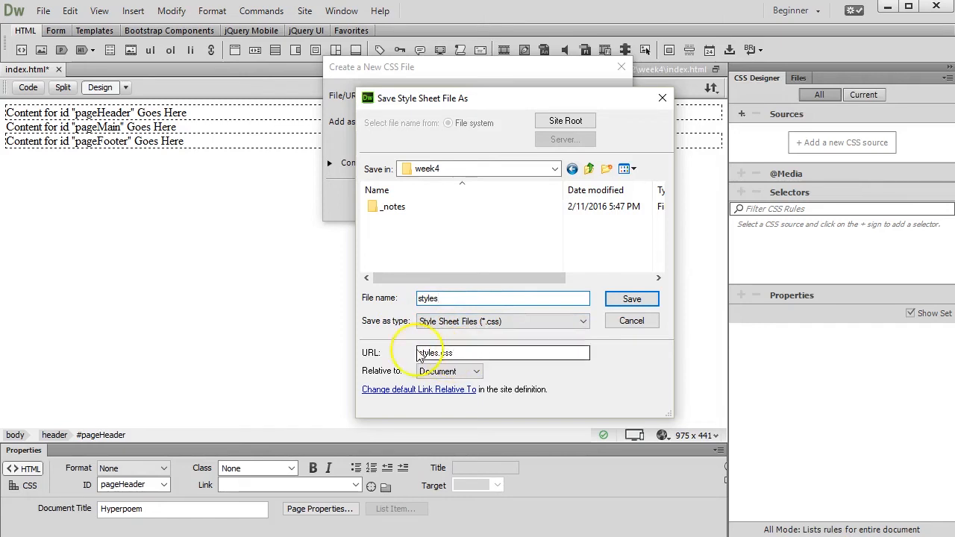
pyautogui.click(647, 303)
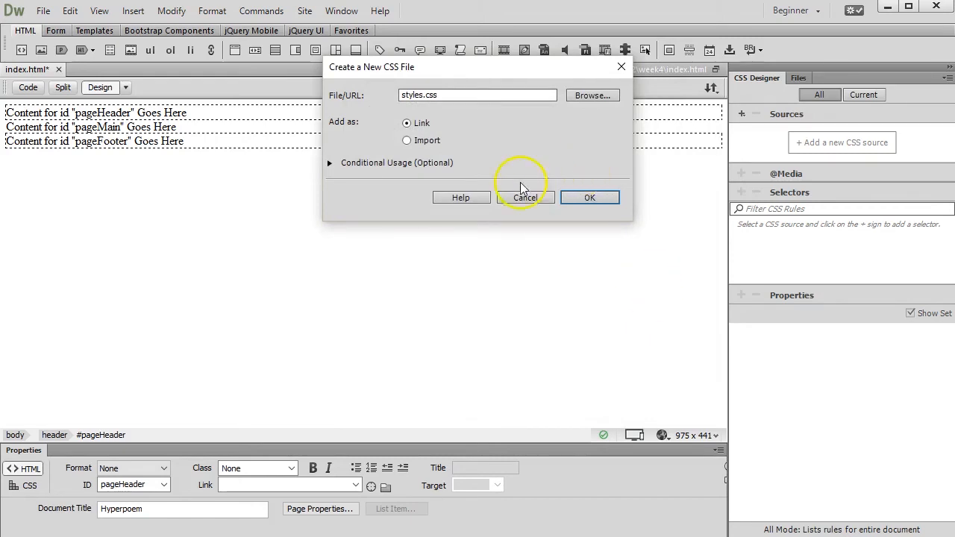
pyautogui.click(590, 198)
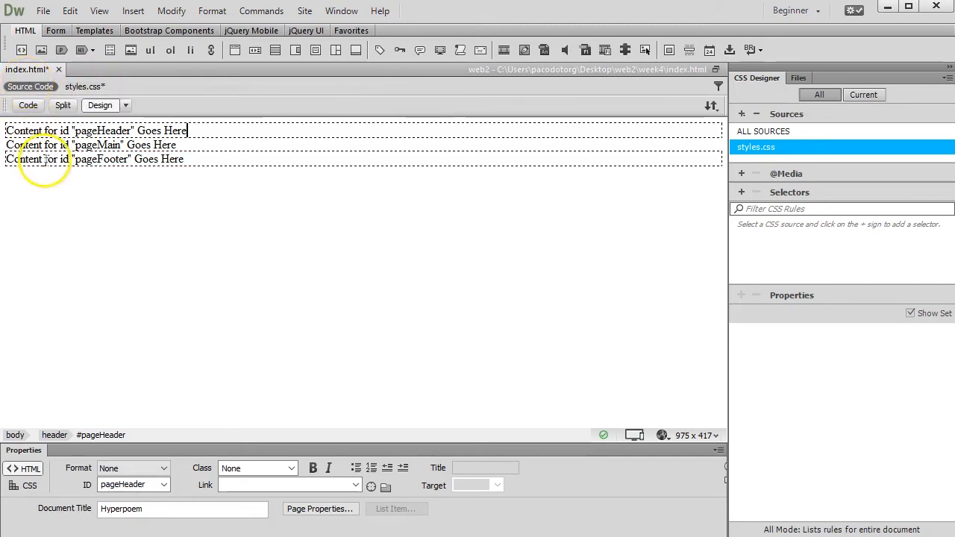
# Check the code of styles.css and its place among the site files, and switch back to the page's source code.
pyautogui.click(97, 86)
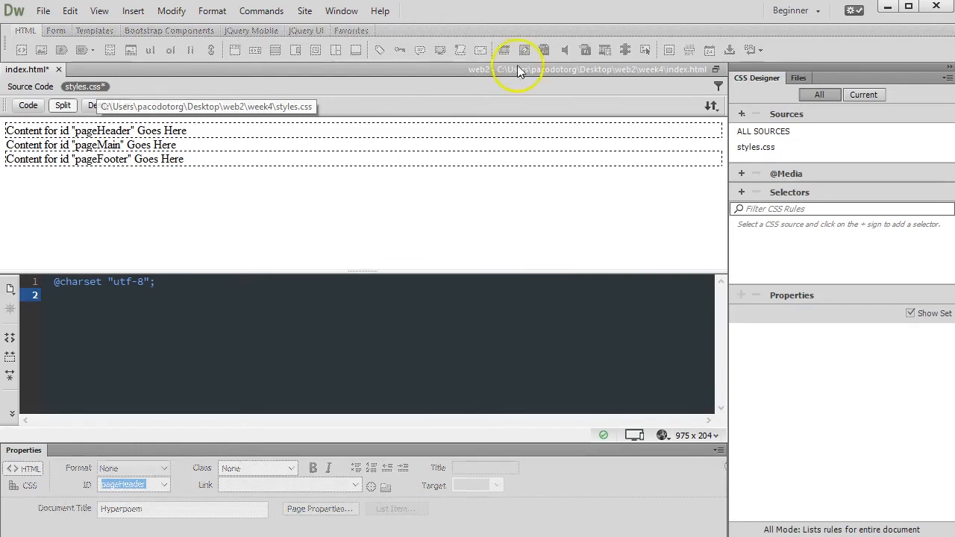
pyautogui.click(799, 77)
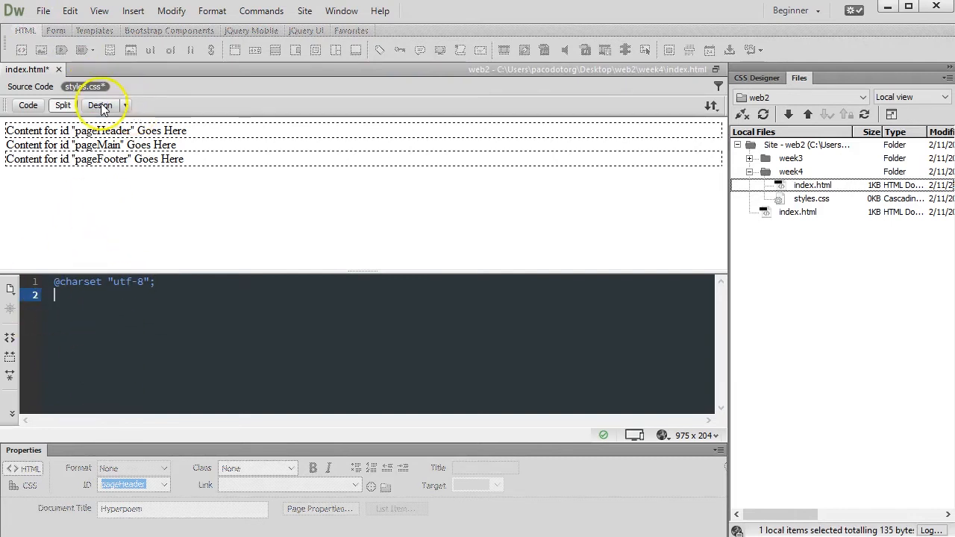
pyautogui.click(27, 105)
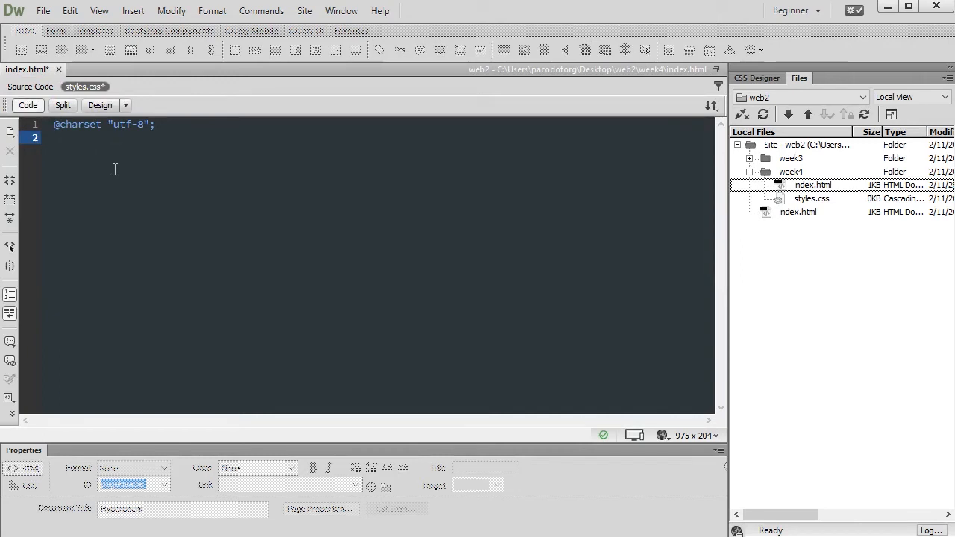
pyautogui.click(115, 160)
pyautogui.click(43, 87)
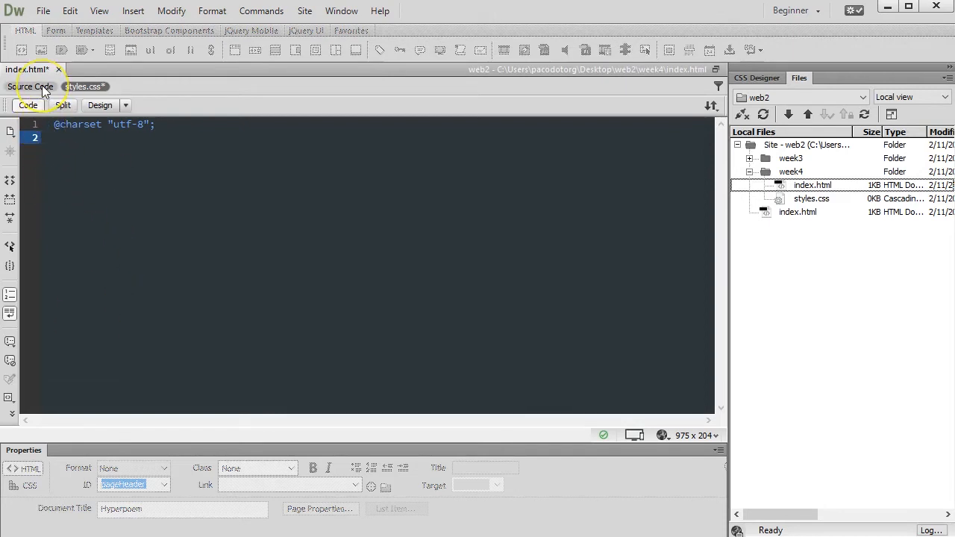
# Switch the page from source code to the design view and check the poem's title in the Word document.
pyautogui.click(117, 173)
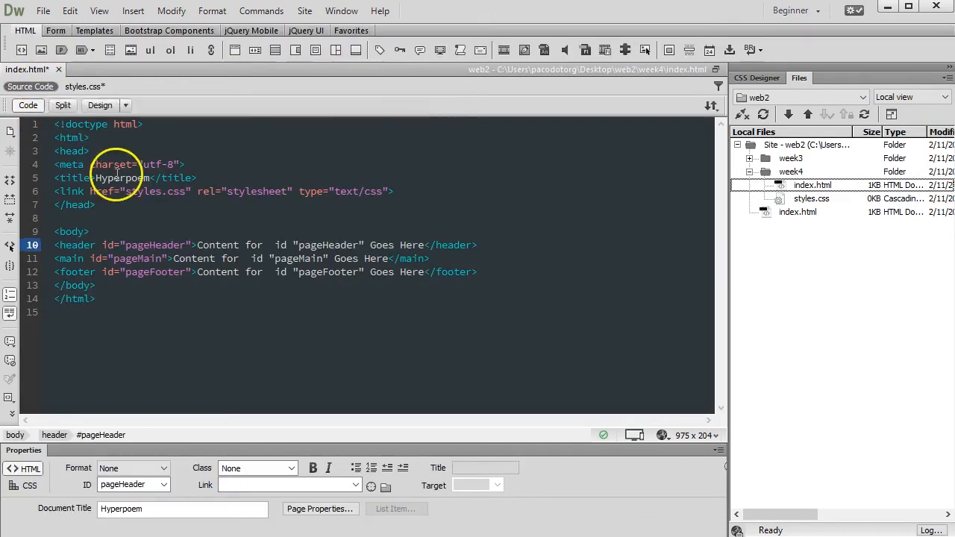
pyautogui.click(22, 70)
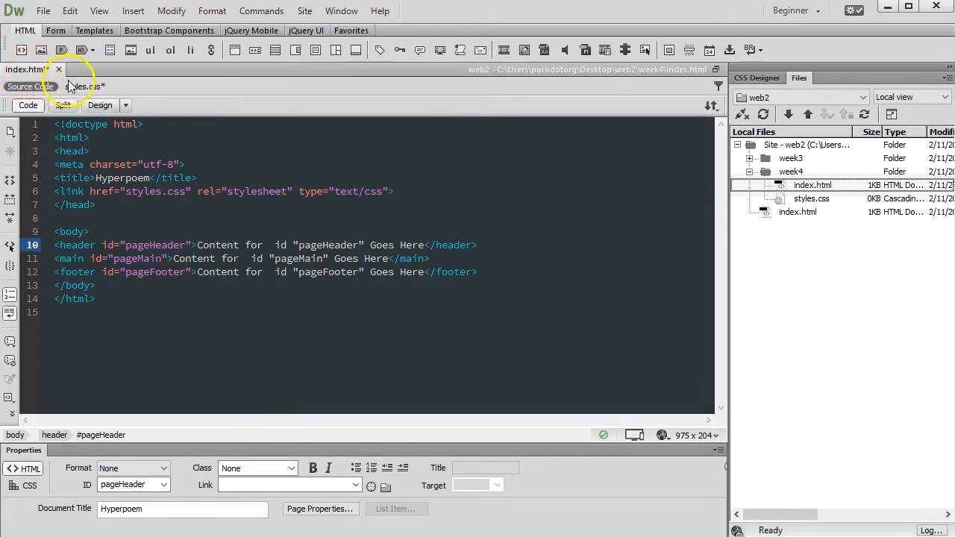
pyautogui.click(99, 105)
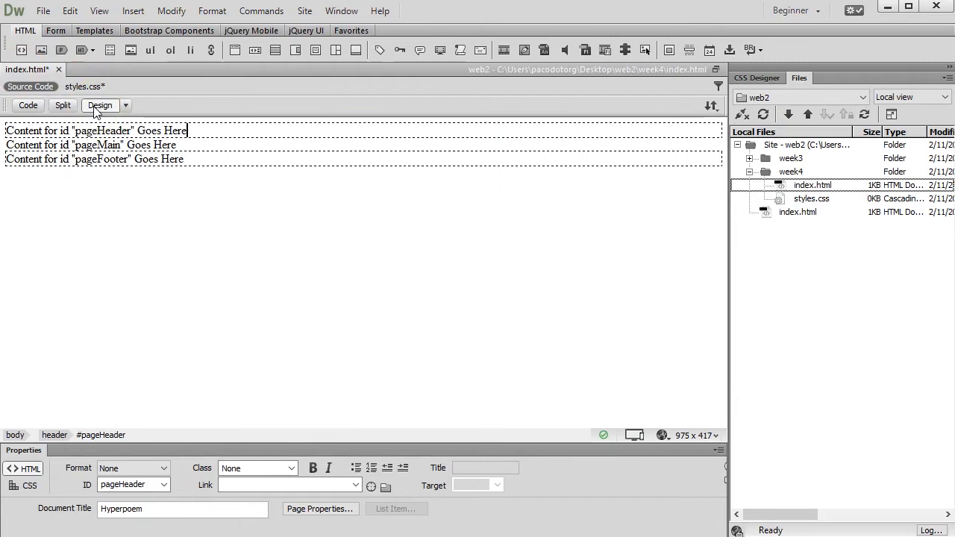
pyautogui.click(221, 138)
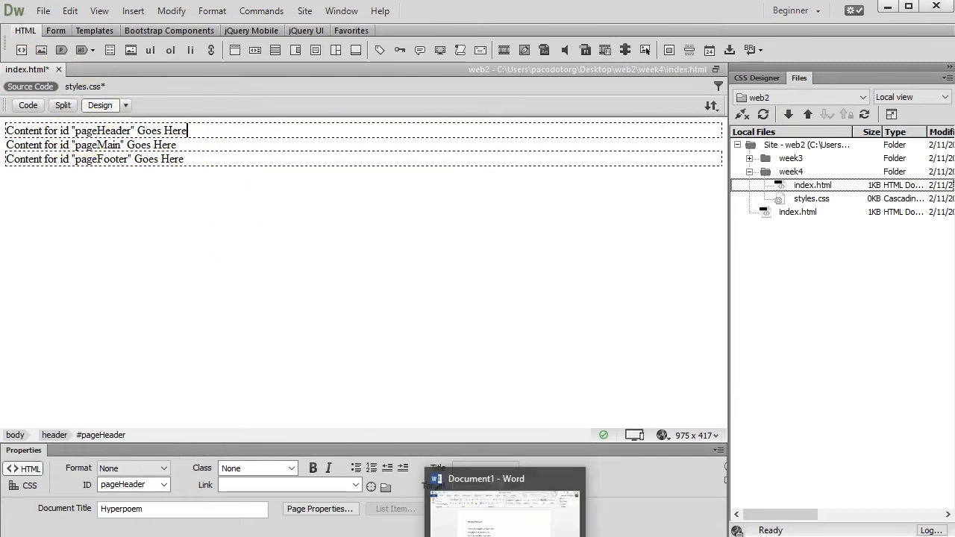
pyautogui.click(507, 536)
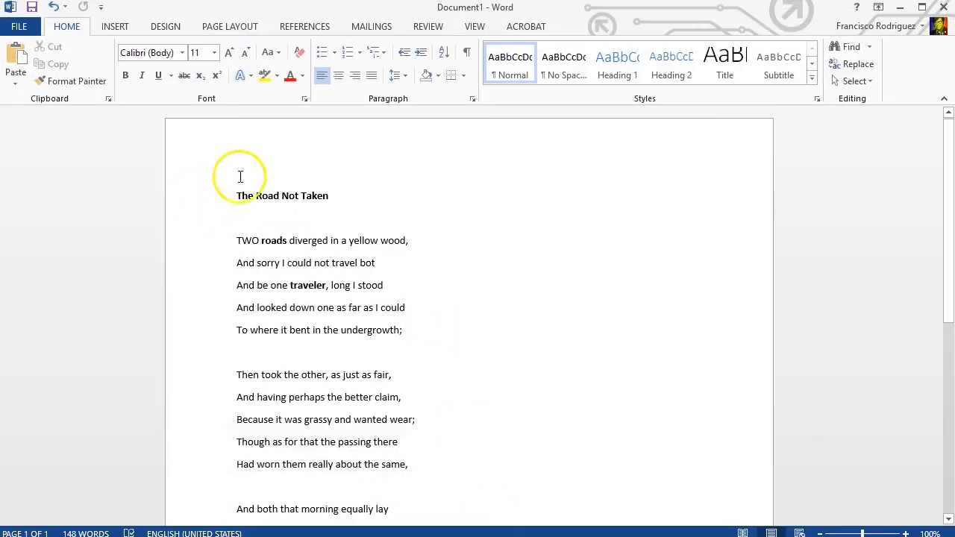
pyautogui.click(429, 536)
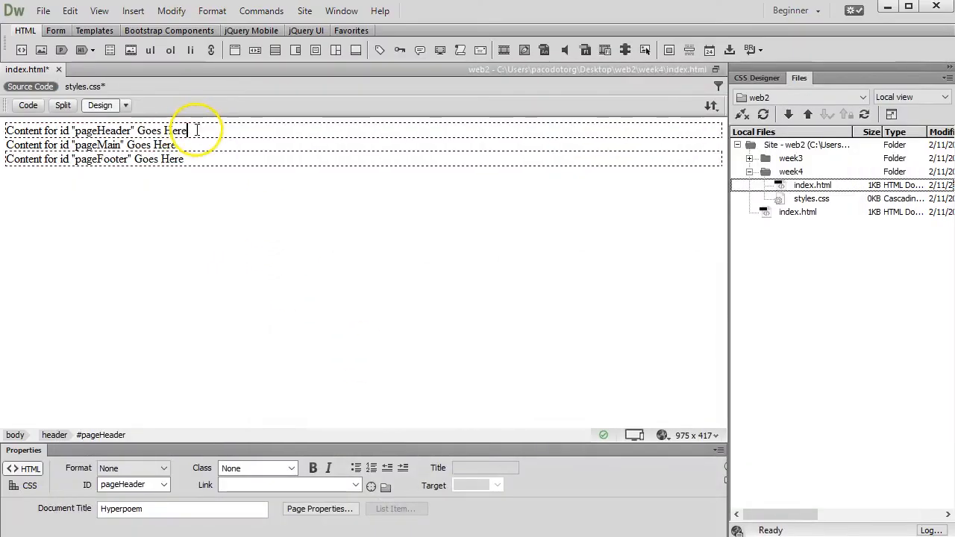
# Replace the header's placeholder text with The Road not Taken.
pyautogui.moveTo(197, 131); pyautogui.dragTo(7, 129)
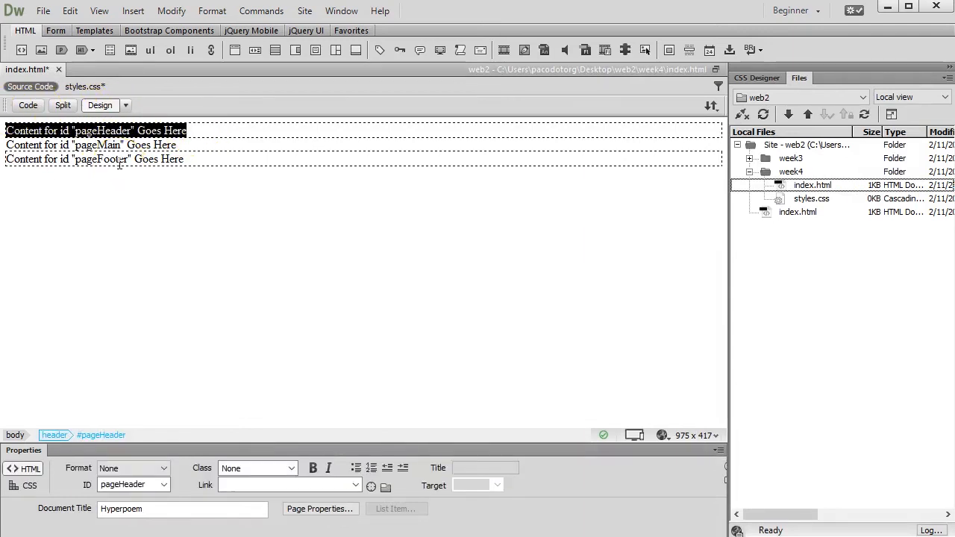
pyautogui.write('Th')
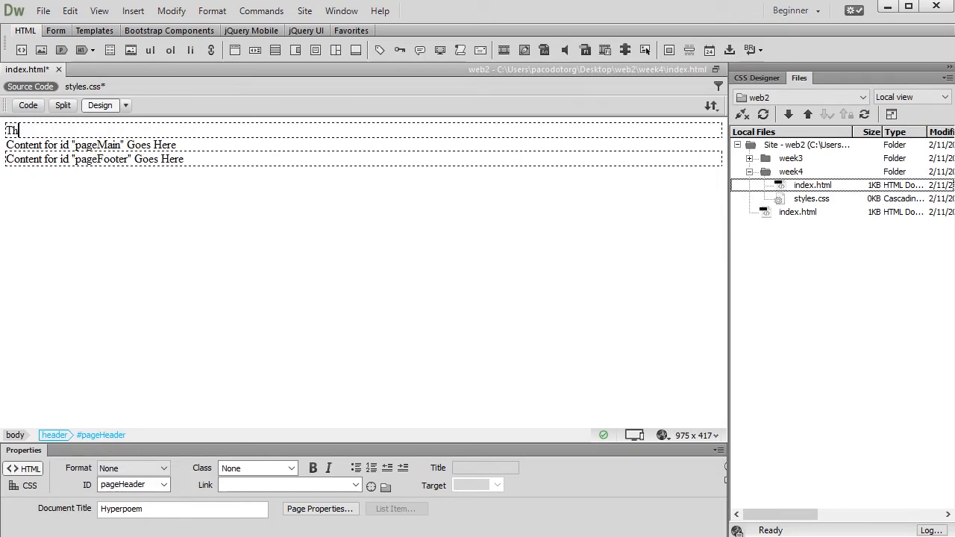
pyautogui.write('e Road Le')
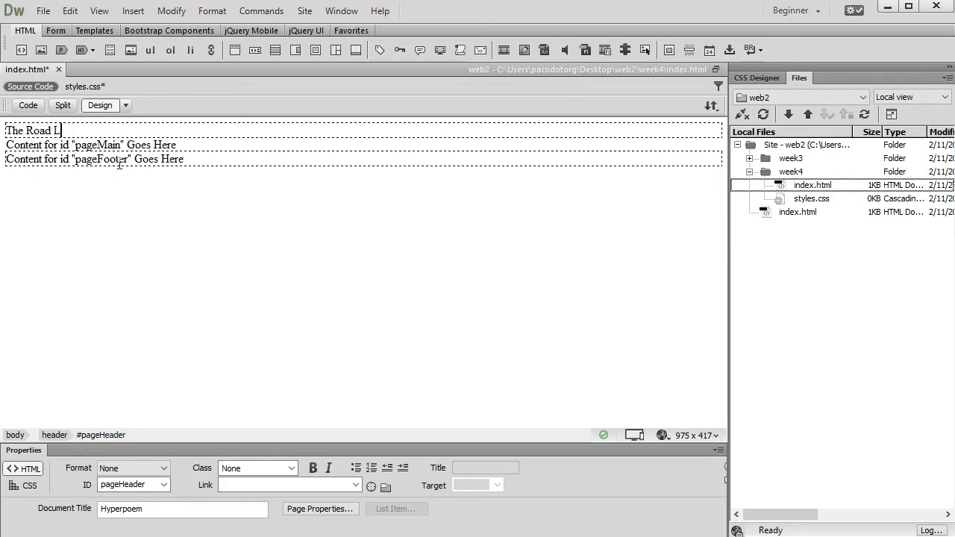
pyautogui.write('ss')
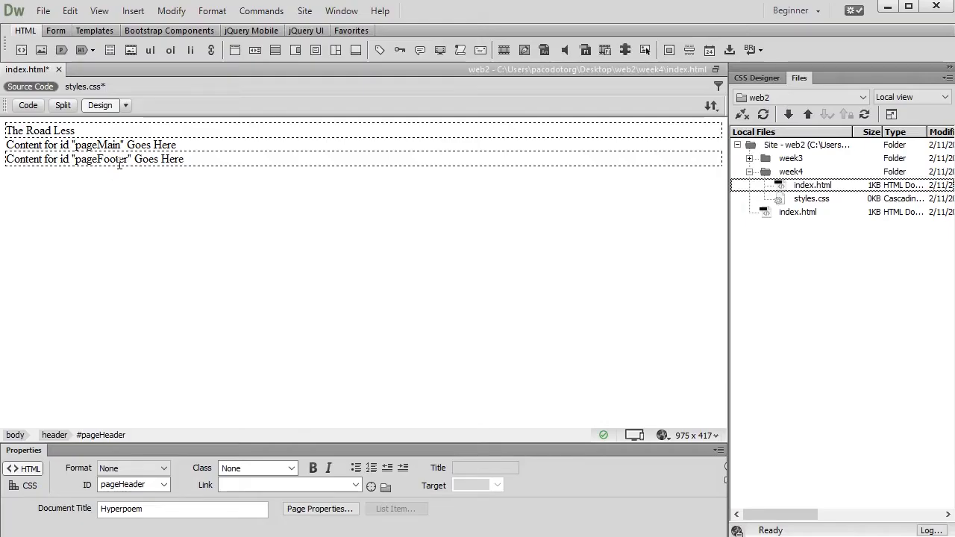
pyautogui.click(140, 127)
pyautogui.hotkey('shift', 'Left')
pyautogui.hotkey('shift', 'Left')
pyautogui.hotkey('shift', 'Left')
pyautogui.hotkey('shift', 'Left')
pyautogui.write('N')
pyautogui.press('BackSpace')
pyautogui.write('not Teaken')
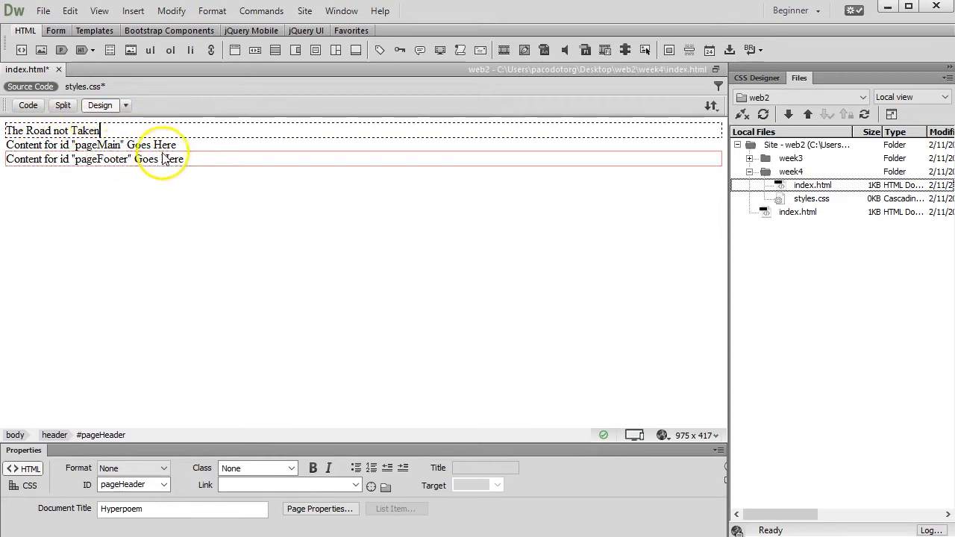
# Replace the footer's placeholder text with 2015 followed by the author's full name.
pyautogui.click(197, 171)
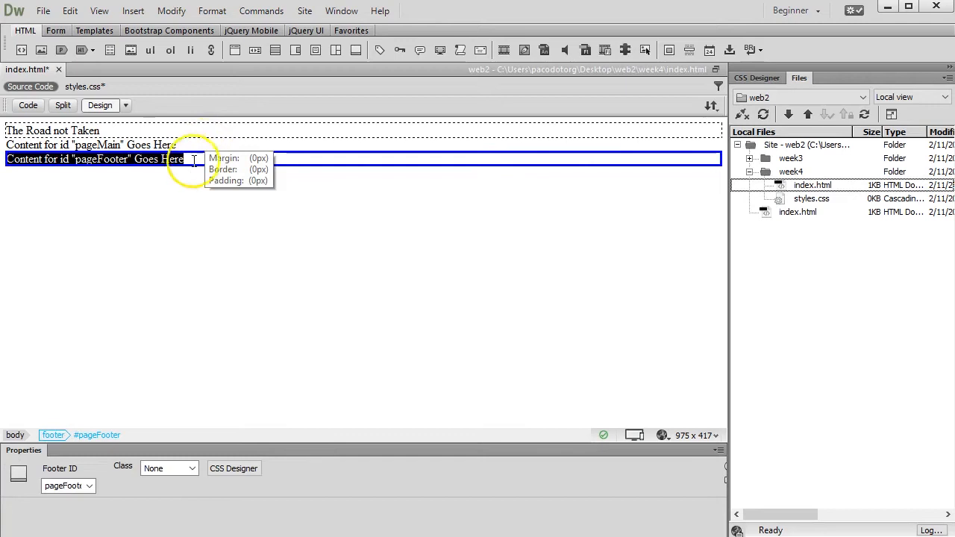
pyautogui.moveTo(185, 159); pyautogui.dragTo(3, 160)
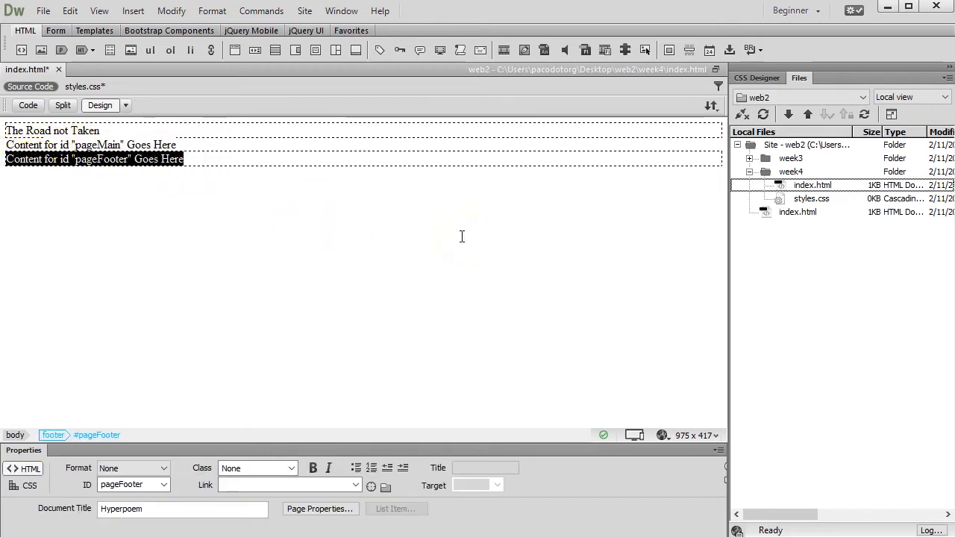
pyautogui.write('2015 Fr')
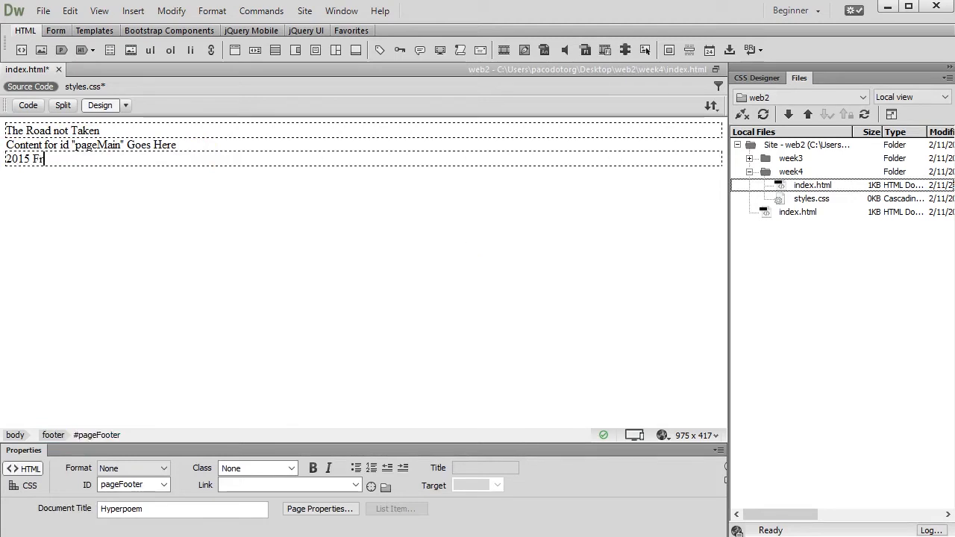
pyautogui.write('ancisco Rodriguez')
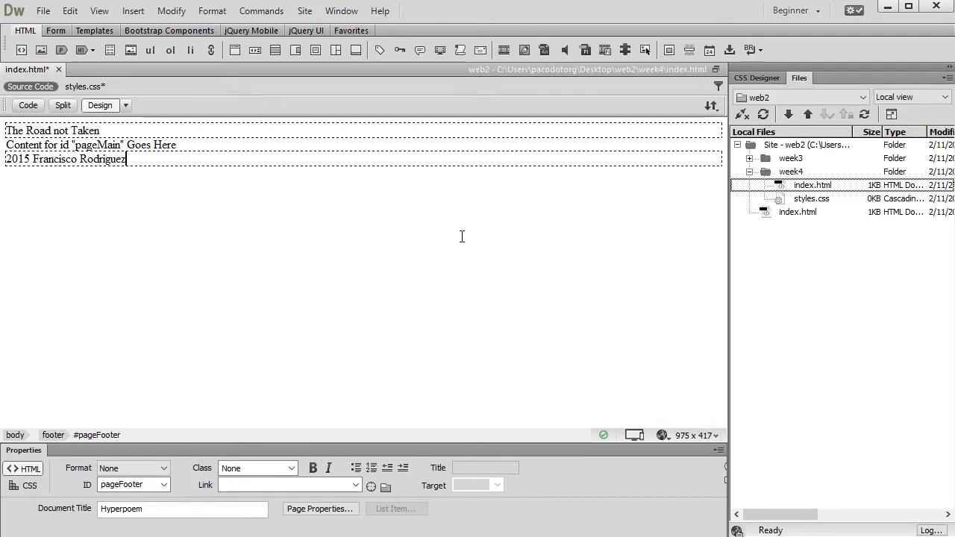
# Insert a copyright symbol in front of 2015 in the footer.
pyautogui.click(7, 159)
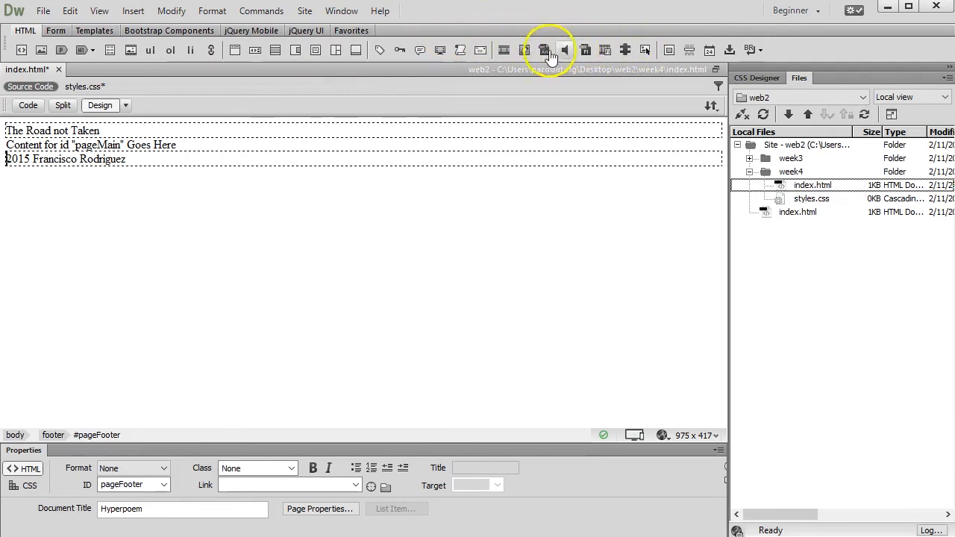
pyautogui.click(135, 11)
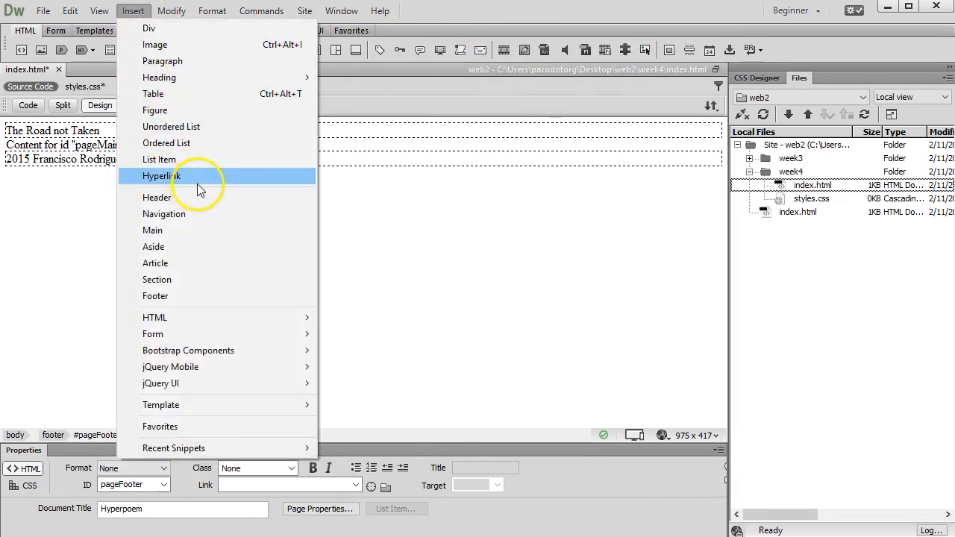
pyautogui.click(184, 317)
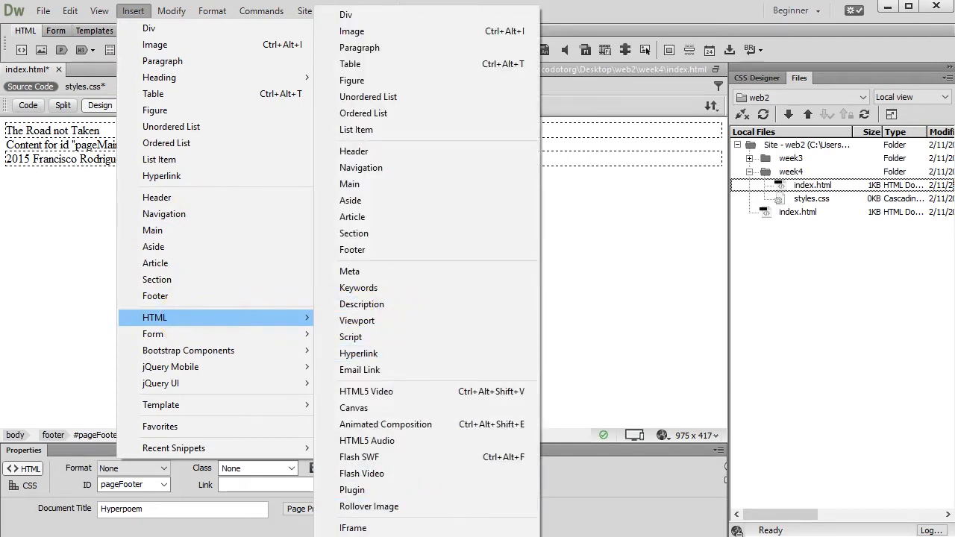
pyautogui.moveTo(366, 536)
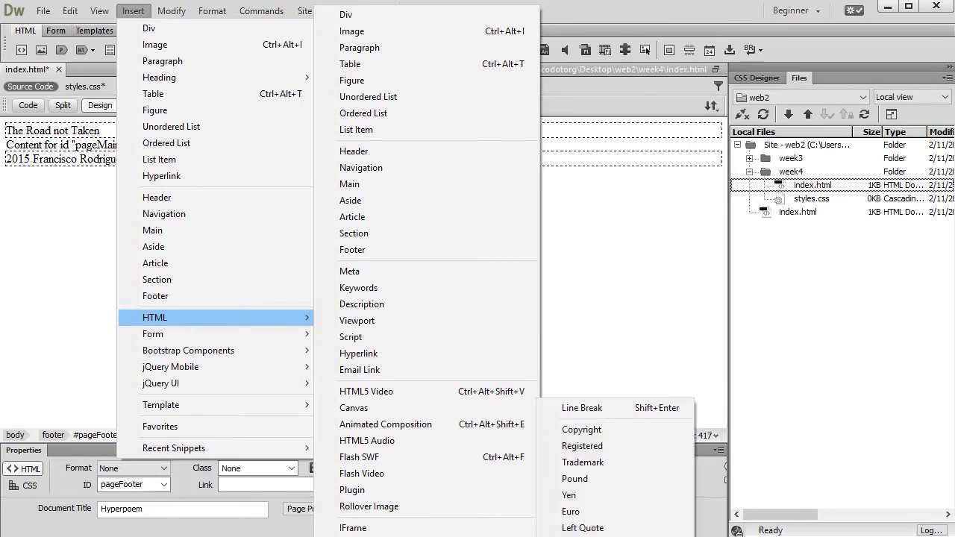
pyautogui.click(642, 432)
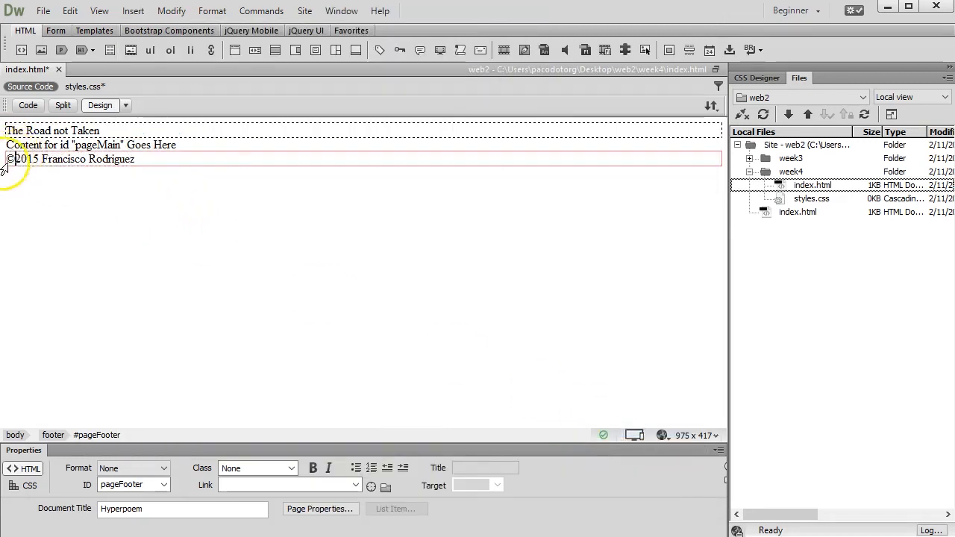
# Check the copyright entity in the footer's source code and select the footer text back in the design view.
pyautogui.click(29, 105)
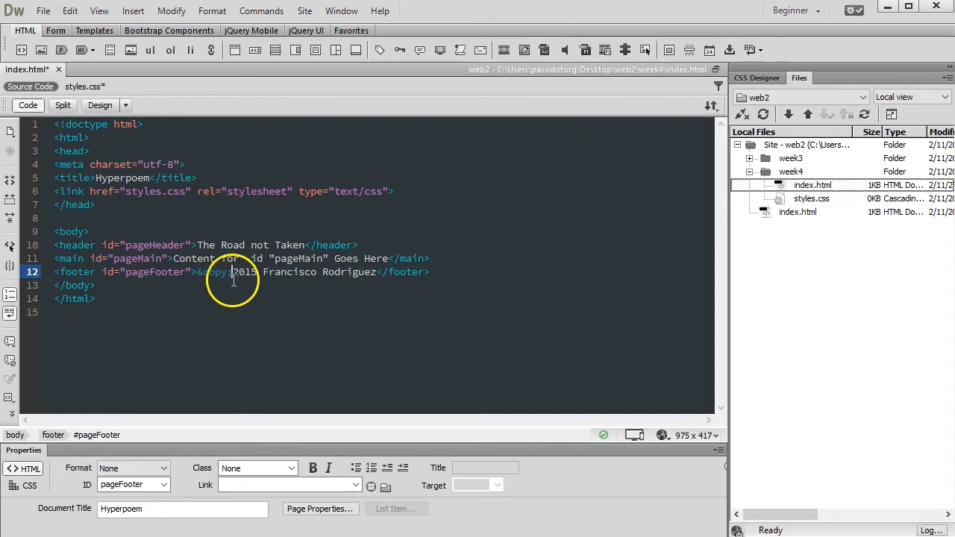
pyautogui.click(96, 110)
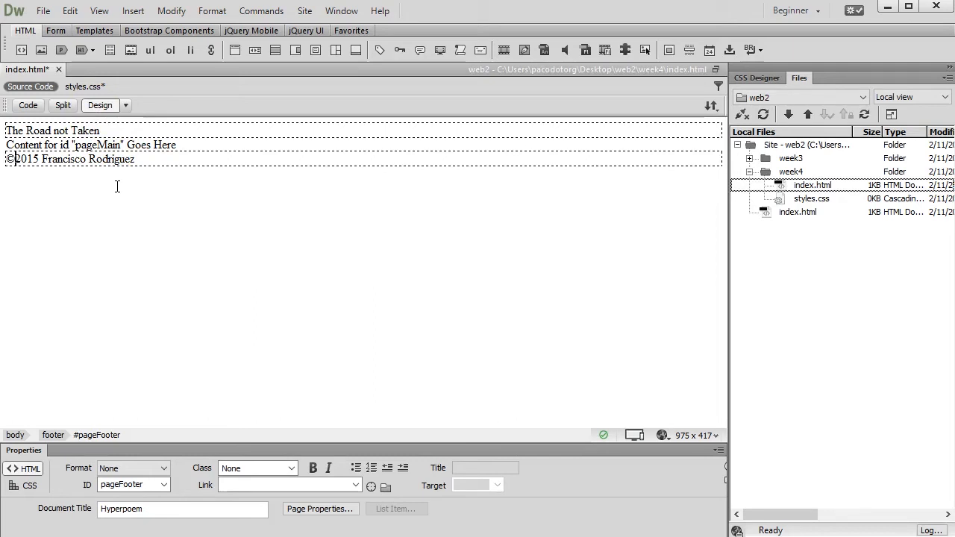
pyautogui.moveTo(179, 163); pyautogui.dragTo(6, 158)
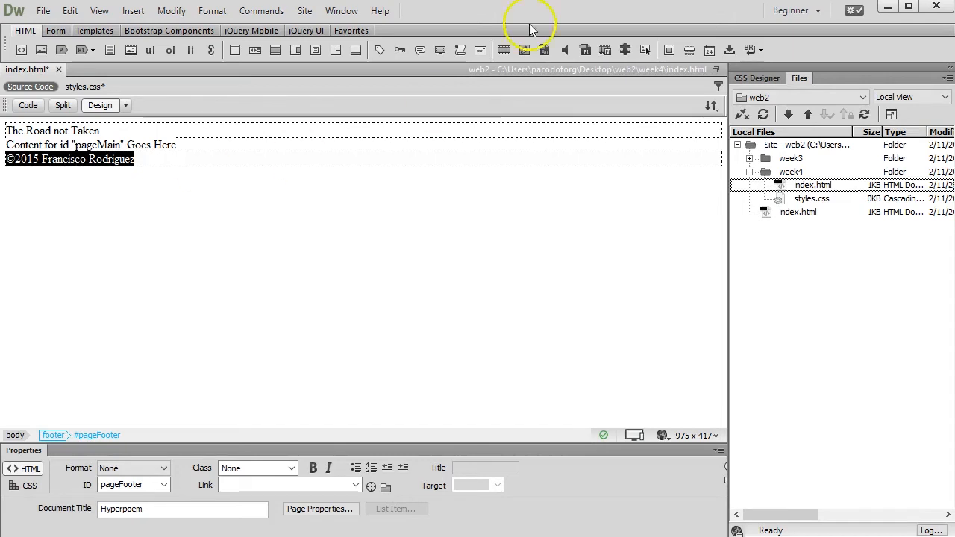
# Show the CSS Designer and examine how the header text is tagged in the page's source code.
pyautogui.click(770, 78)
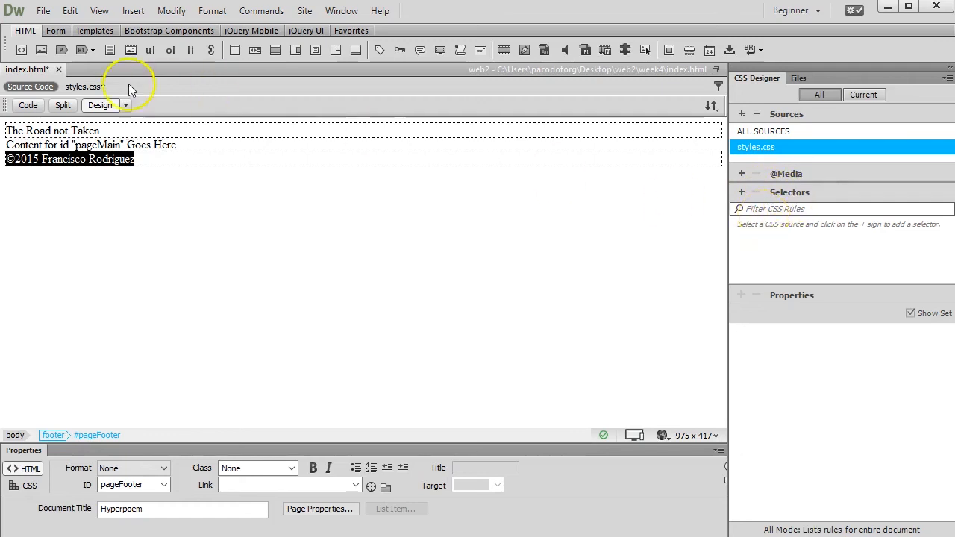
pyautogui.click(86, 87)
pyautogui.click(22, 87)
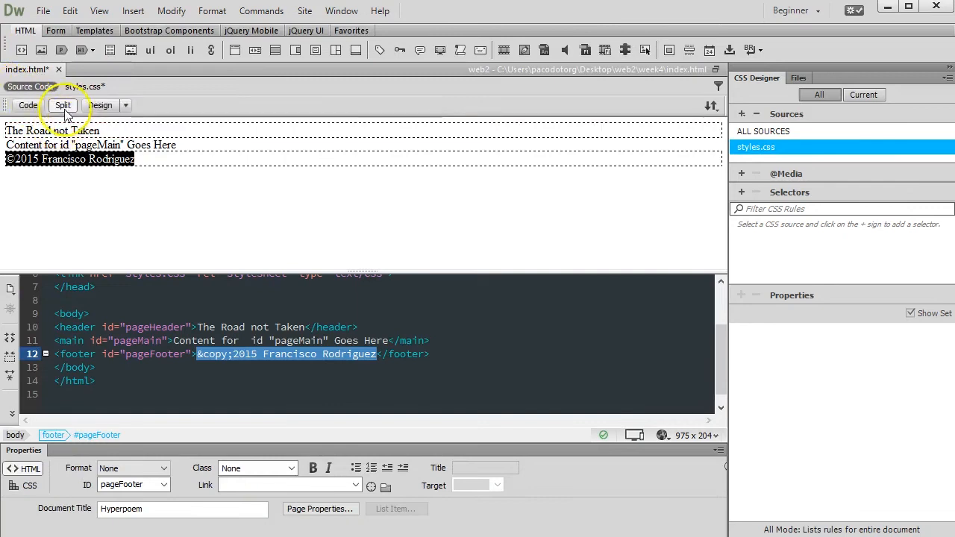
pyautogui.click(105, 106)
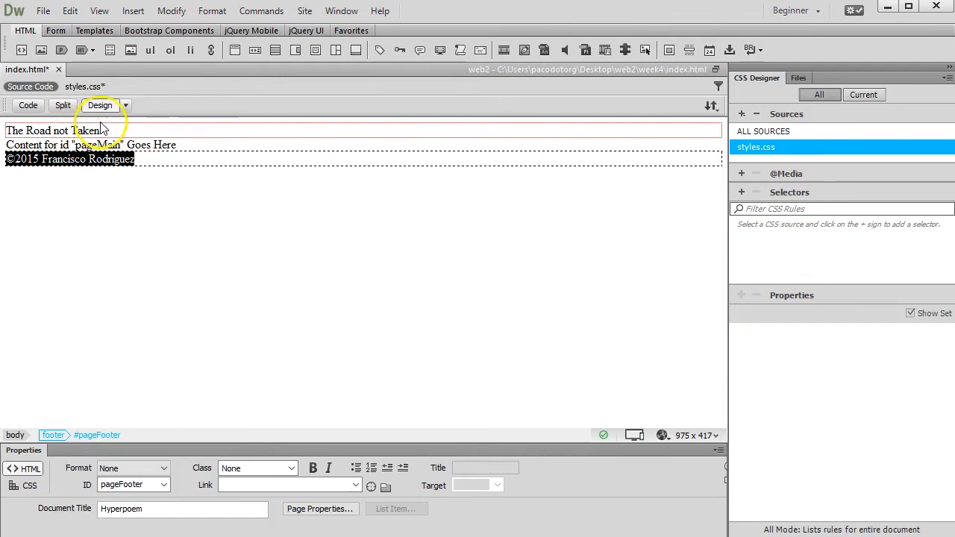
pyautogui.click(75, 131)
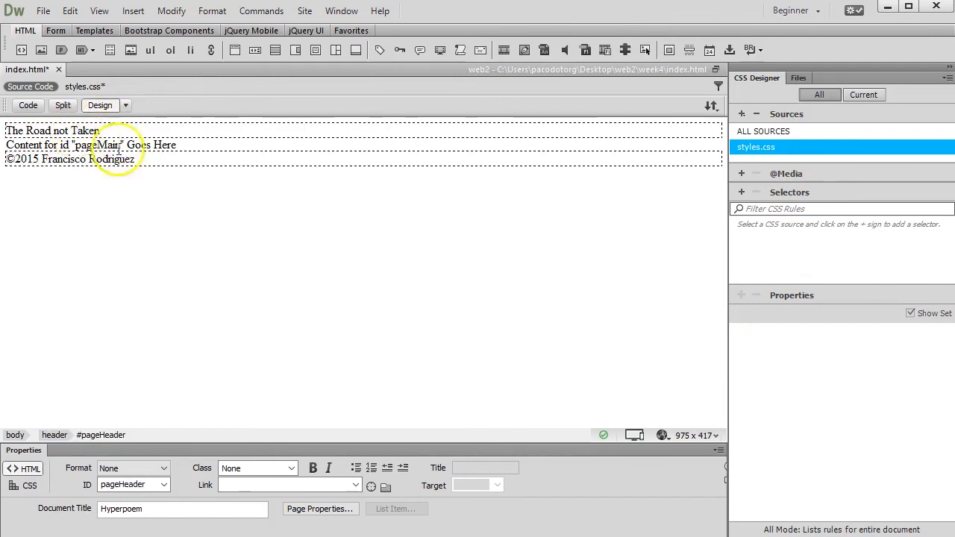
pyautogui.click(28, 105)
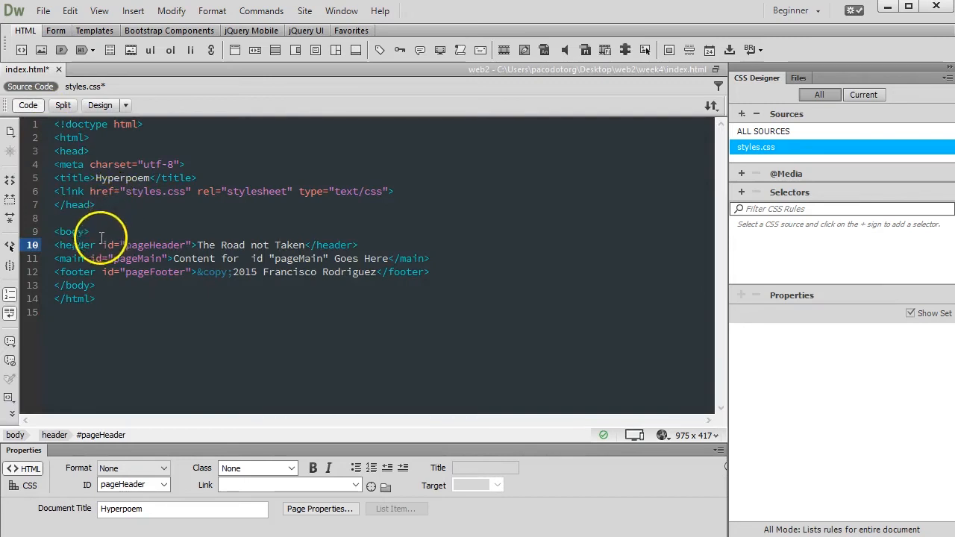
pyautogui.click(195, 235)
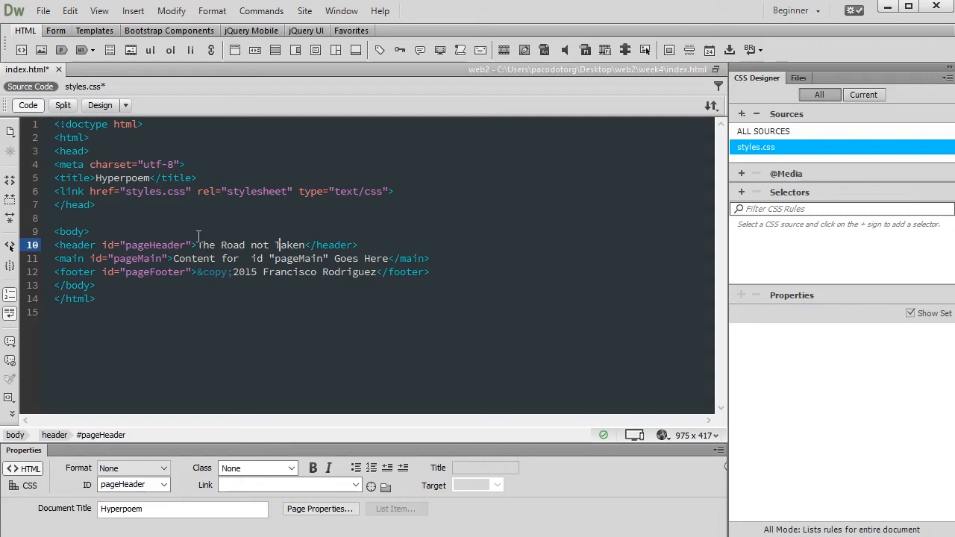
# Format the header text The Road not Taken as Heading 1 and check its tag in the source code.
pyautogui.click(97, 105)
pyautogui.click(100, 131)
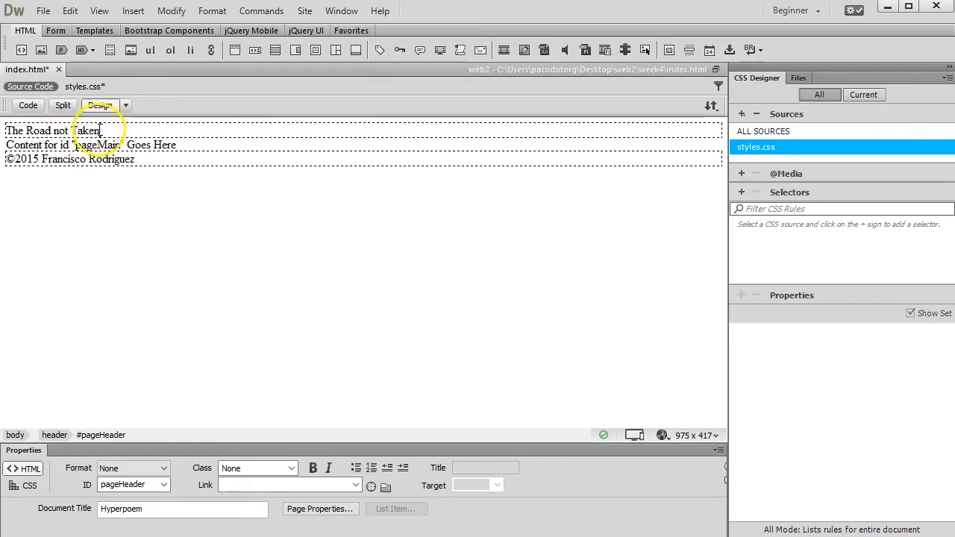
pyautogui.moveTo(100, 130); pyautogui.dragTo(6, 130)
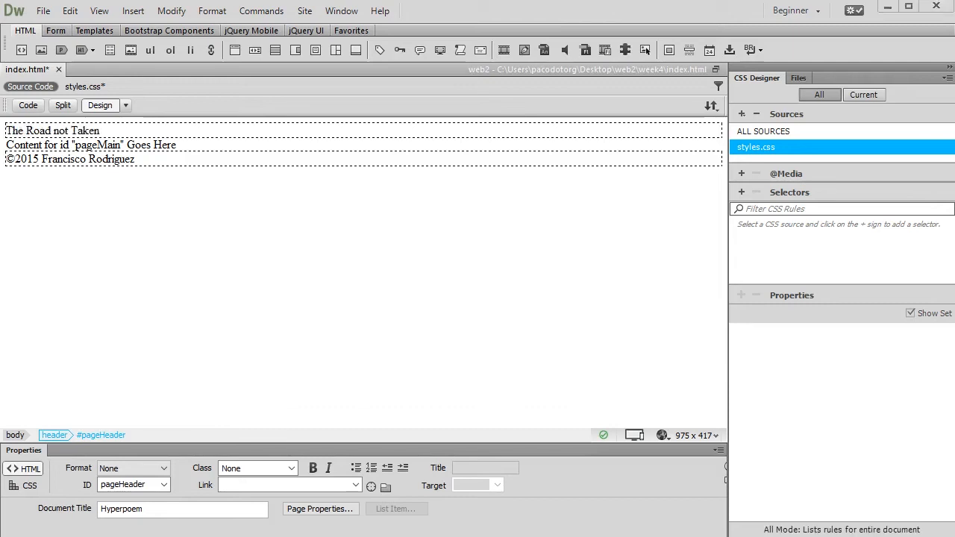
pyautogui.moveTo(114, 131); pyautogui.dragTo(5, 131)
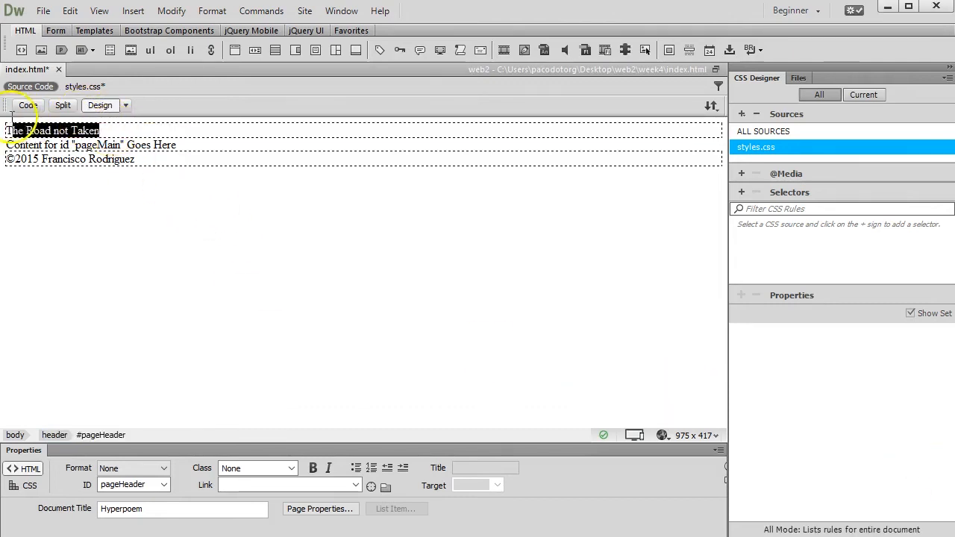
pyautogui.click(126, 468)
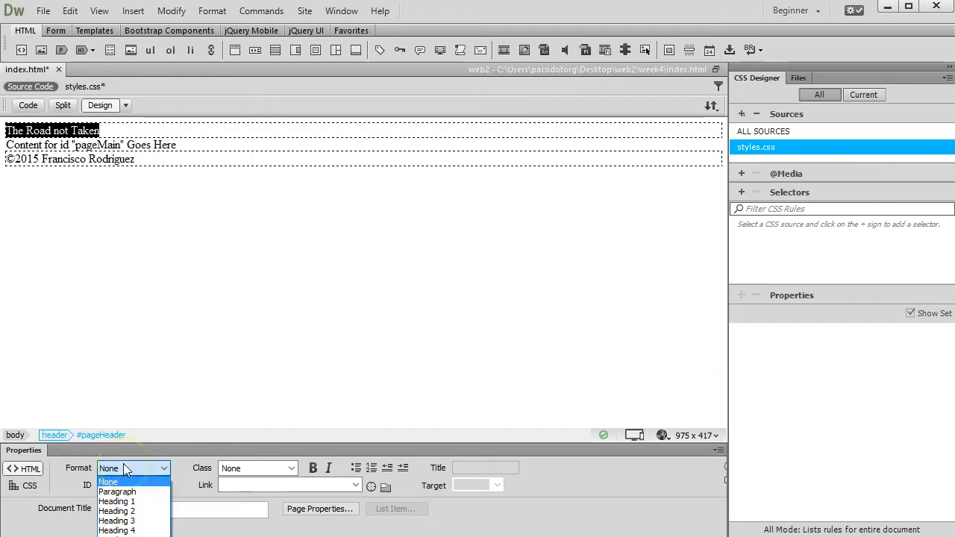
pyautogui.click(130, 499)
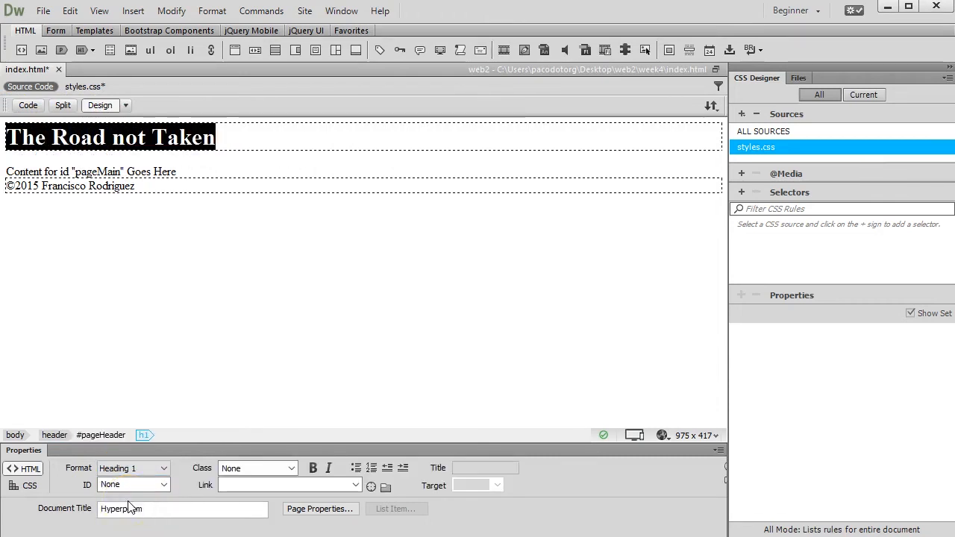
pyautogui.click(27, 105)
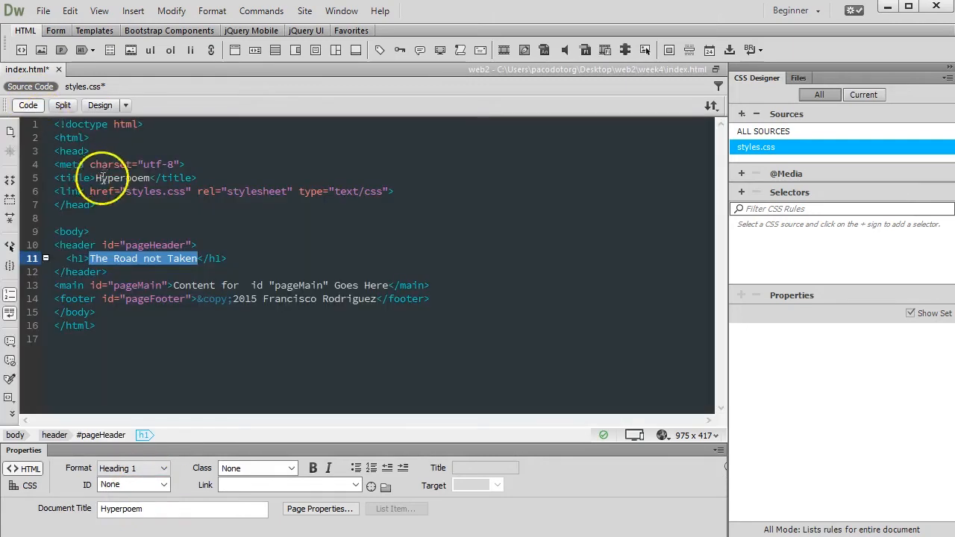
# Return to the design view and examine the header's tag hierarchy by selecting its body, header and h1 elements.
pyautogui.click(87, 107)
pyautogui.click(113, 141)
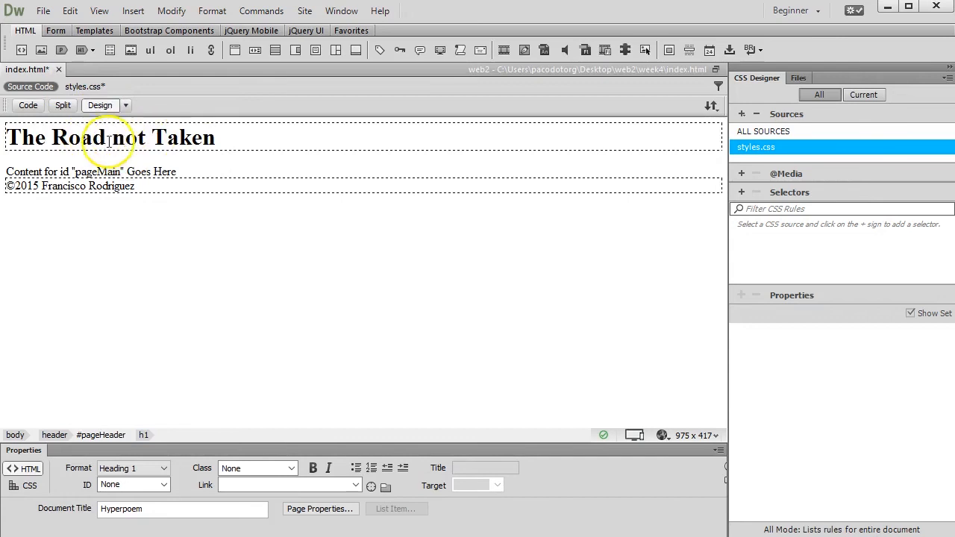
pyautogui.click(129, 139)
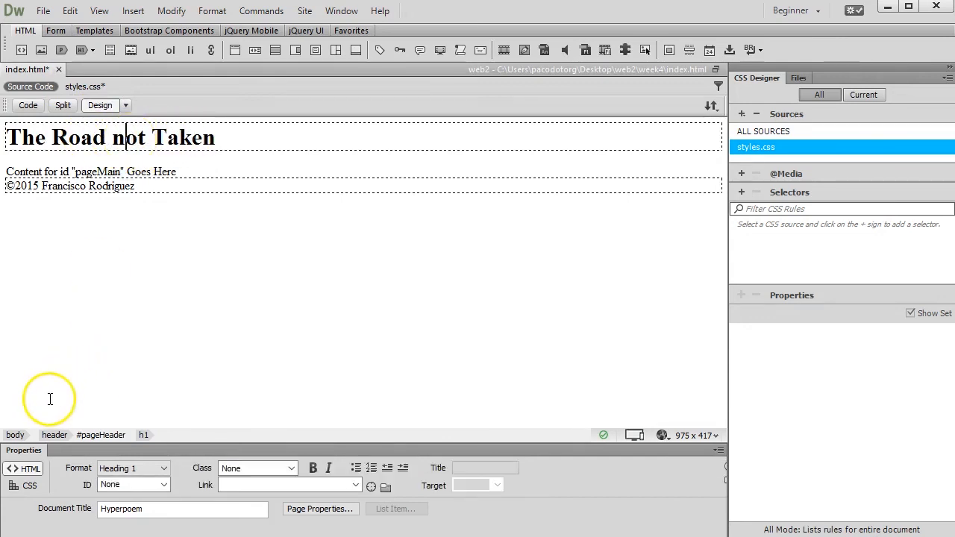
pyautogui.click(15, 435)
pyautogui.click(50, 434)
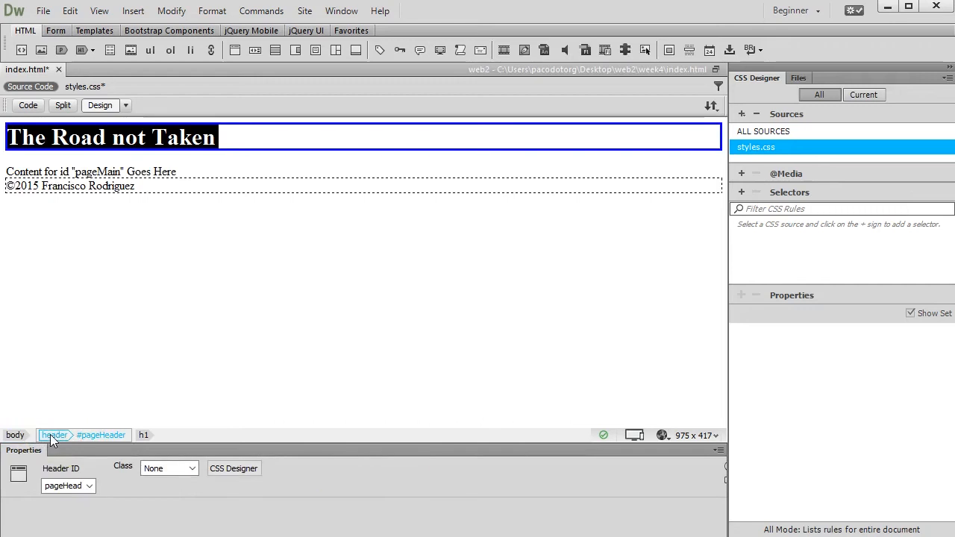
pyautogui.click(144, 435)
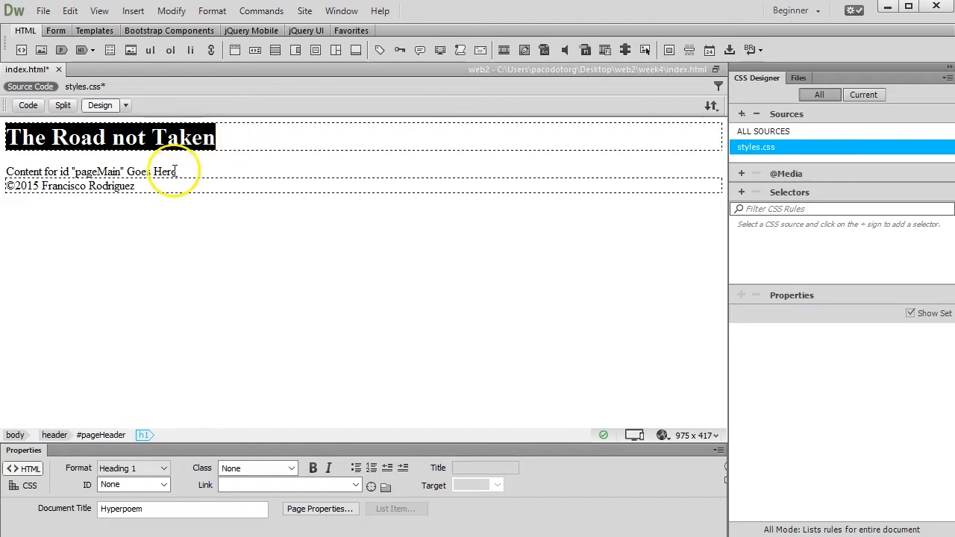
pyautogui.click(153, 185)
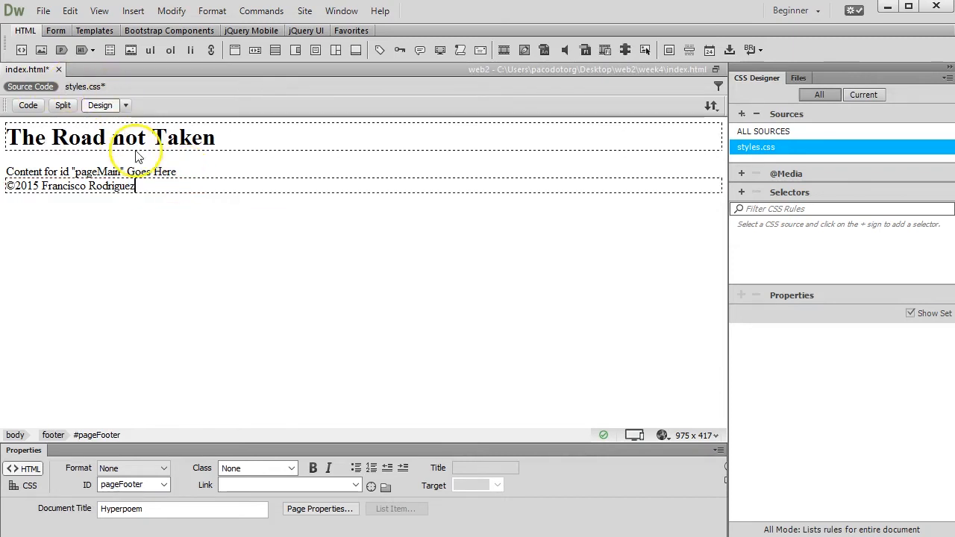
# Format the main section's placeholder text and the footer's copyright line as Paragraph.
pyautogui.moveTo(183, 171); pyautogui.dragTo(2, 171)
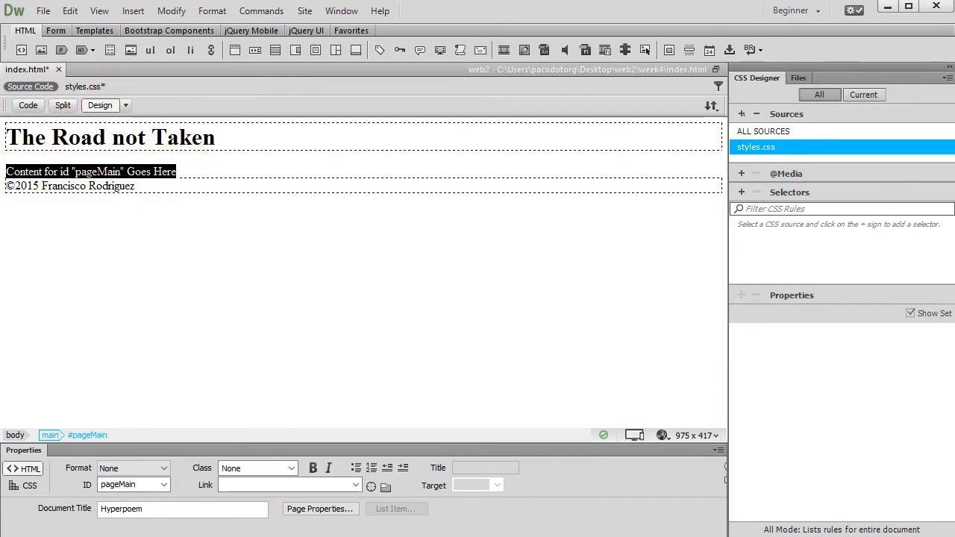
pyautogui.click(135, 468)
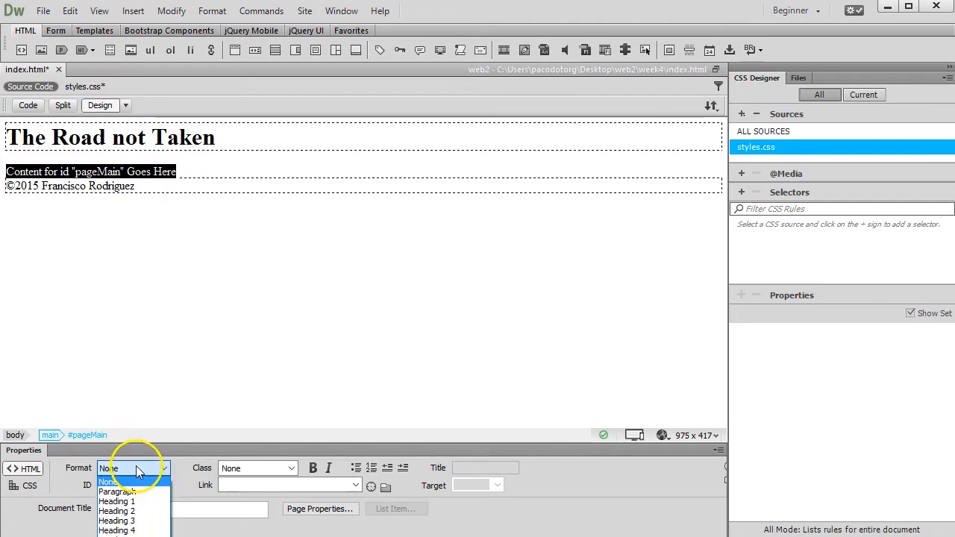
pyautogui.click(116, 491)
pyautogui.click(177, 199)
pyautogui.moveTo(177, 199); pyautogui.dragTo(2, 200)
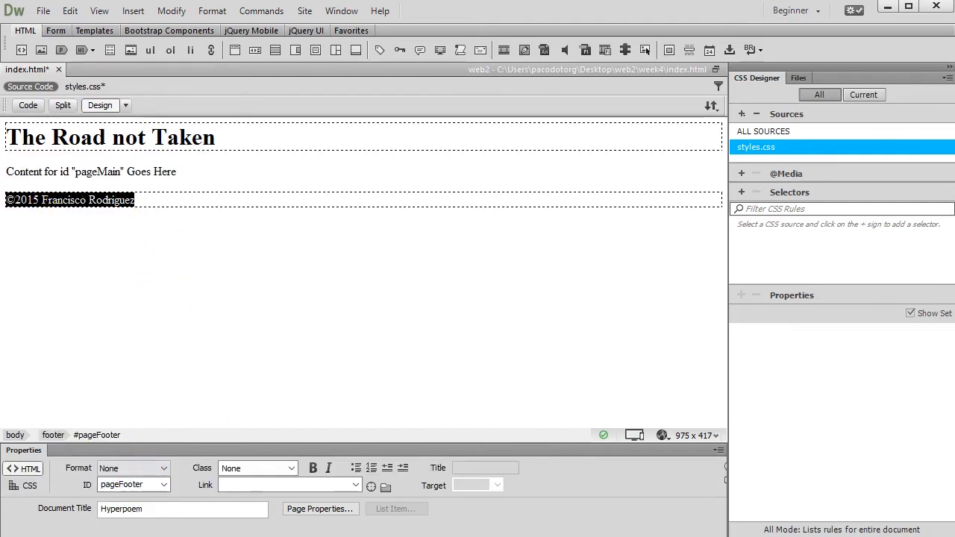
pyautogui.click(139, 468)
pyautogui.click(120, 492)
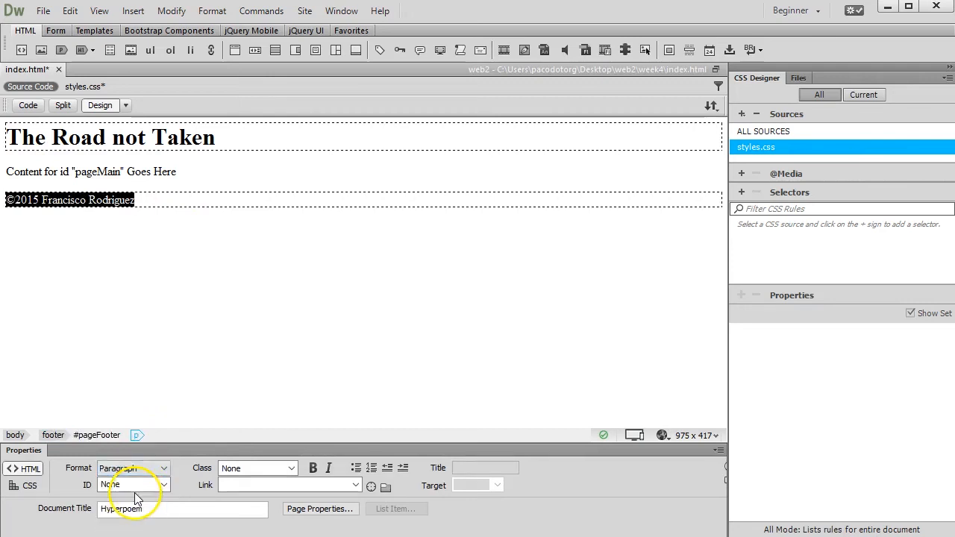
pyautogui.click(179, 202)
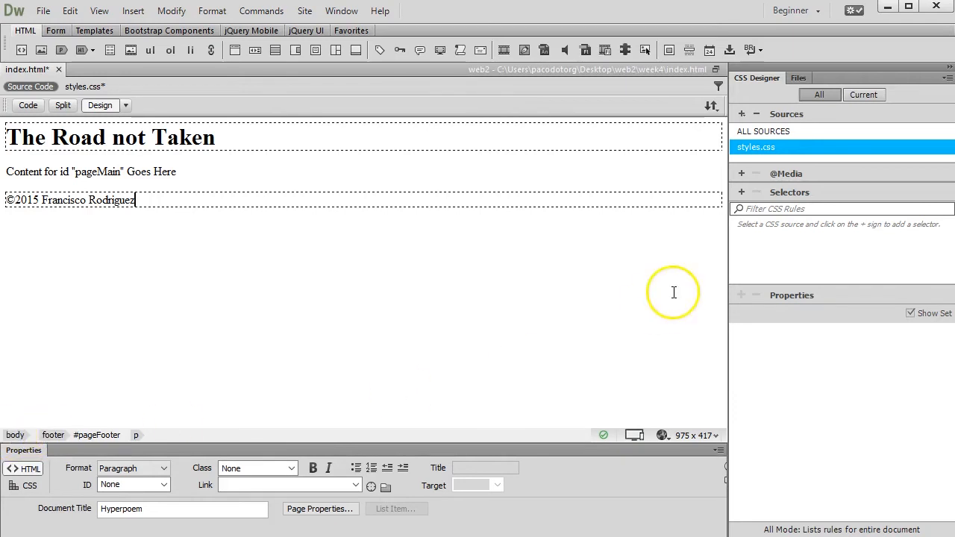
# Add a body selector to styles.css and show all of its available properties instead of only the set ones.
pyautogui.click(741, 193)
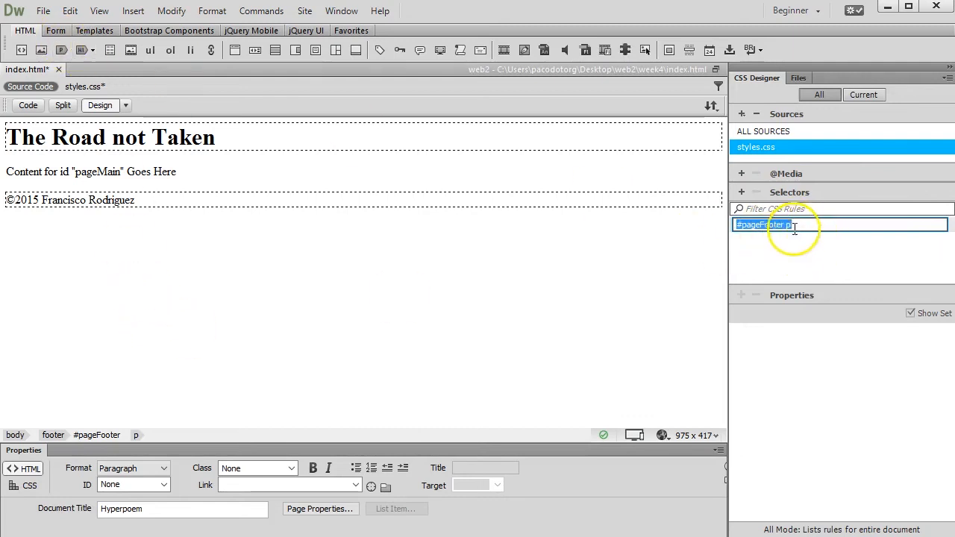
pyautogui.write('b')
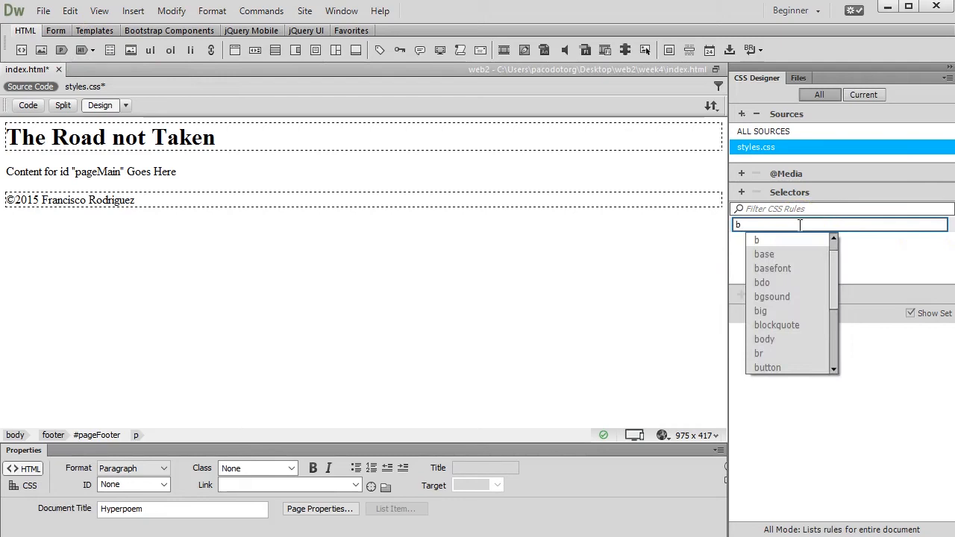
pyautogui.write('ody')
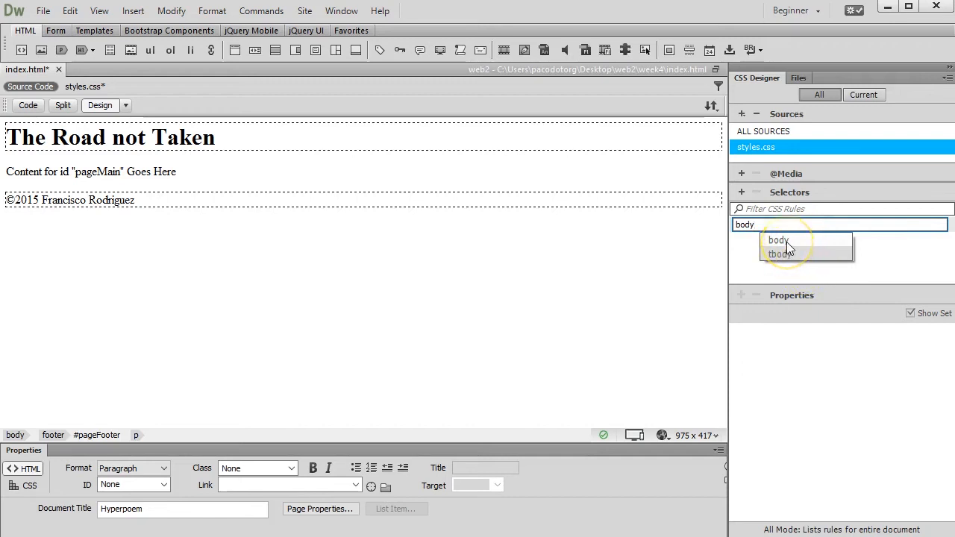
pyautogui.click(786, 241)
pyautogui.press('Return')
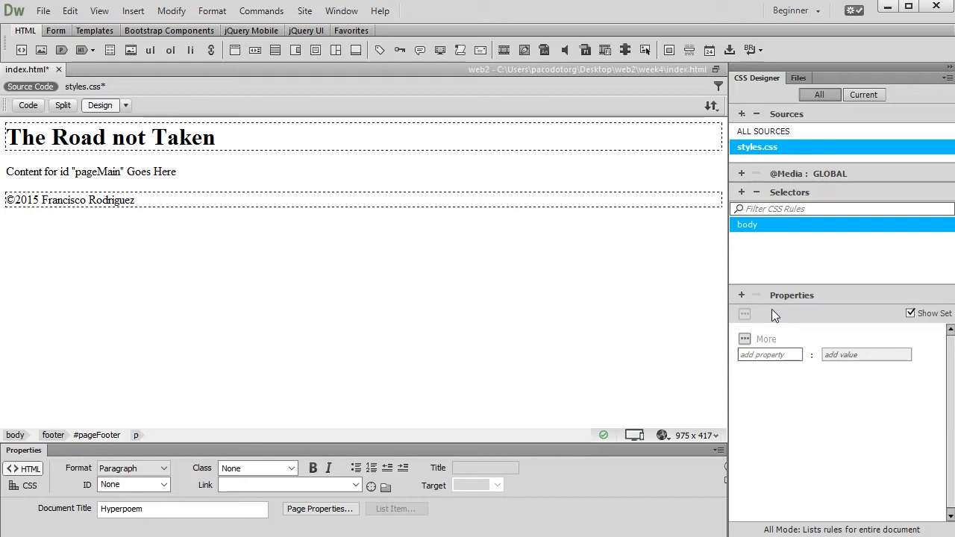
pyautogui.click(910, 314)
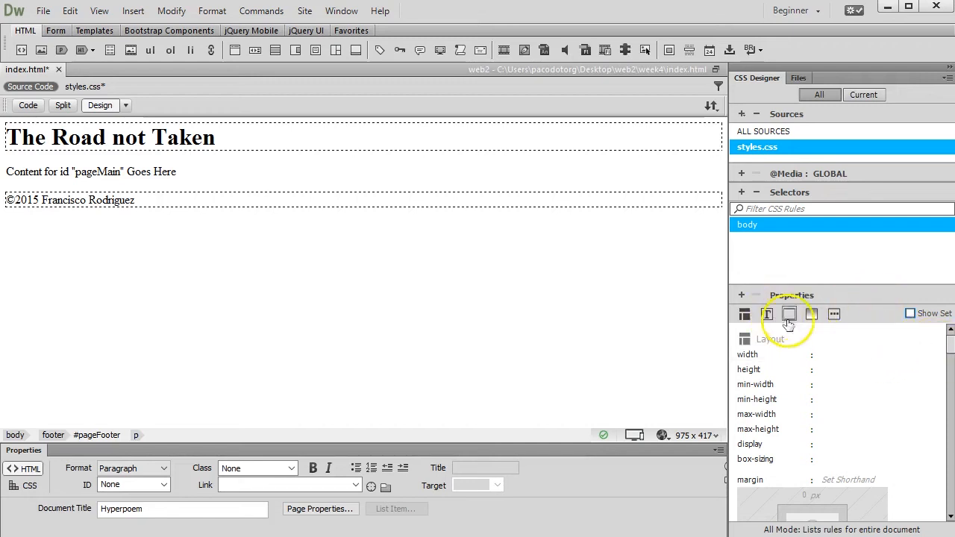
# Look through the body rule's Layout, Text, Border, Background and More property categories and return to Layout.
pyautogui.moveTo(950, 344)
pyautogui.mouseDown()
pyautogui.moveTo(946, 516)
pyautogui.moveTo(950, 342)
pyautogui.mouseUp()
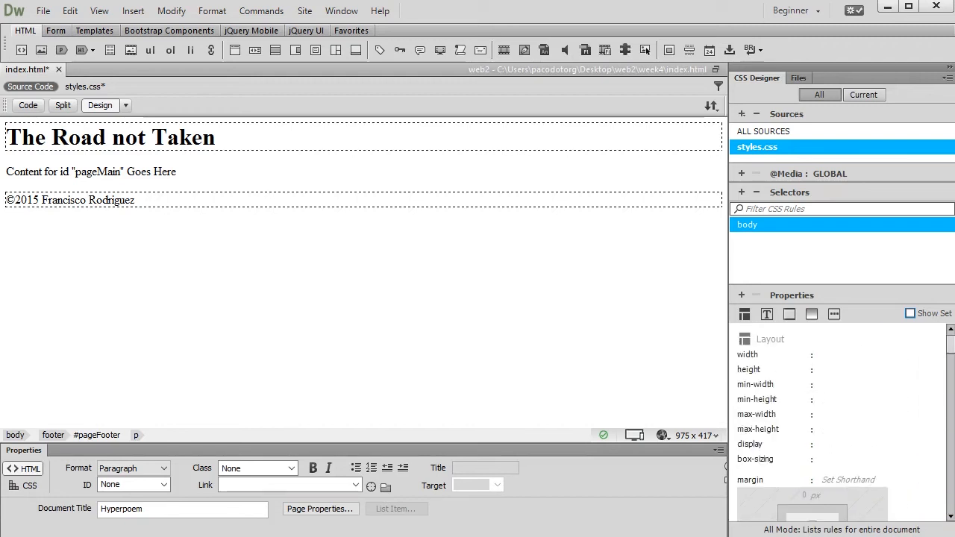
pyautogui.click(875, 348)
pyautogui.click(744, 316)
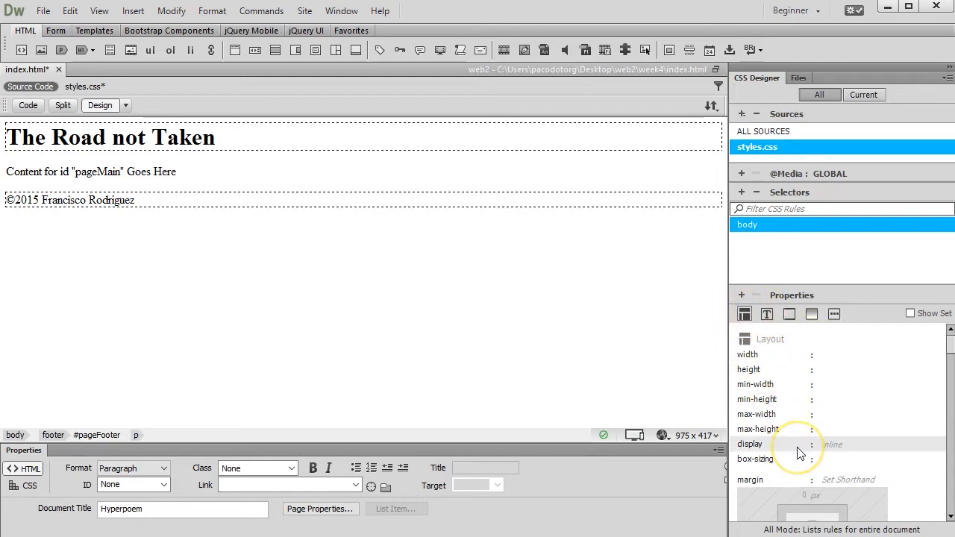
pyautogui.click(767, 316)
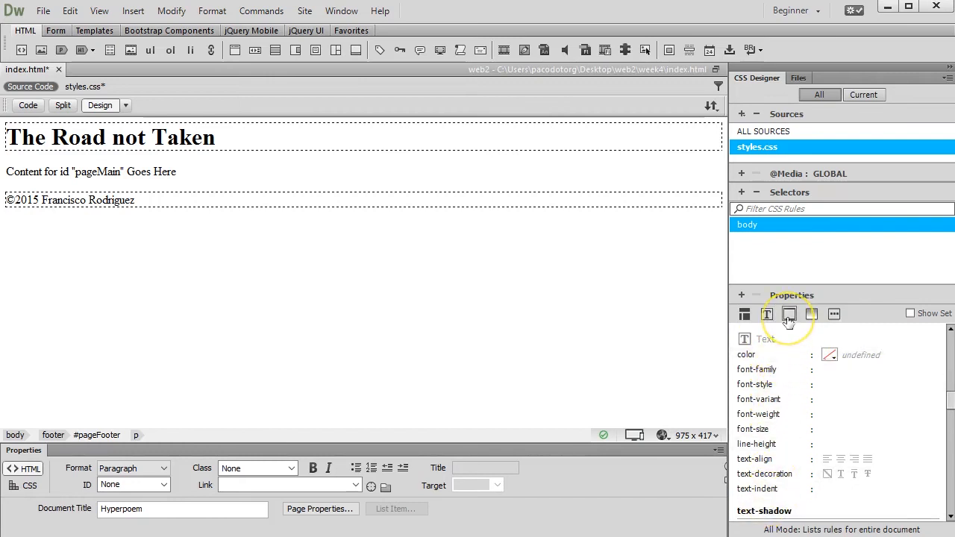
pyautogui.click(789, 319)
pyautogui.click(812, 315)
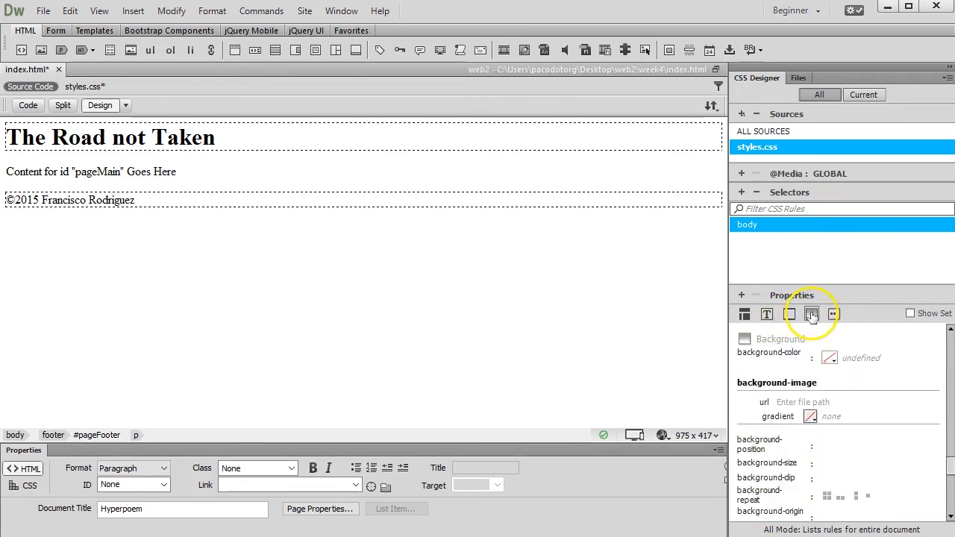
pyautogui.click(835, 316)
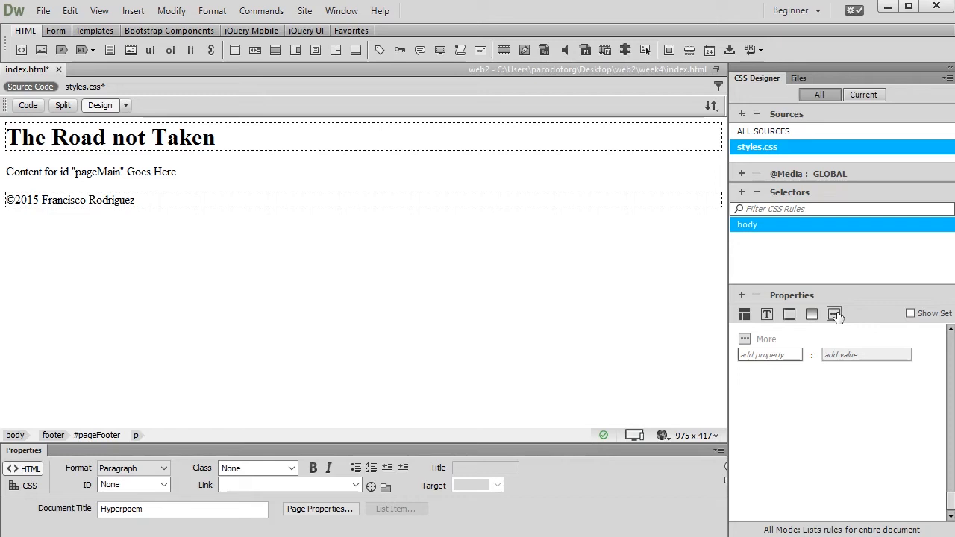
pyautogui.click(745, 315)
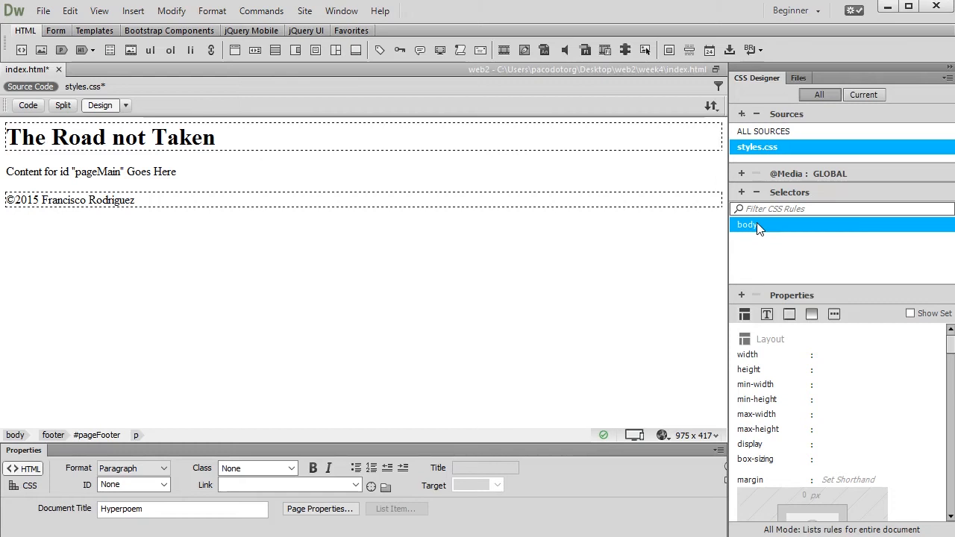
# View the page at the iPhone 6 size of 375 x 667 and return it to Full Size.
pyautogui.click(702, 441)
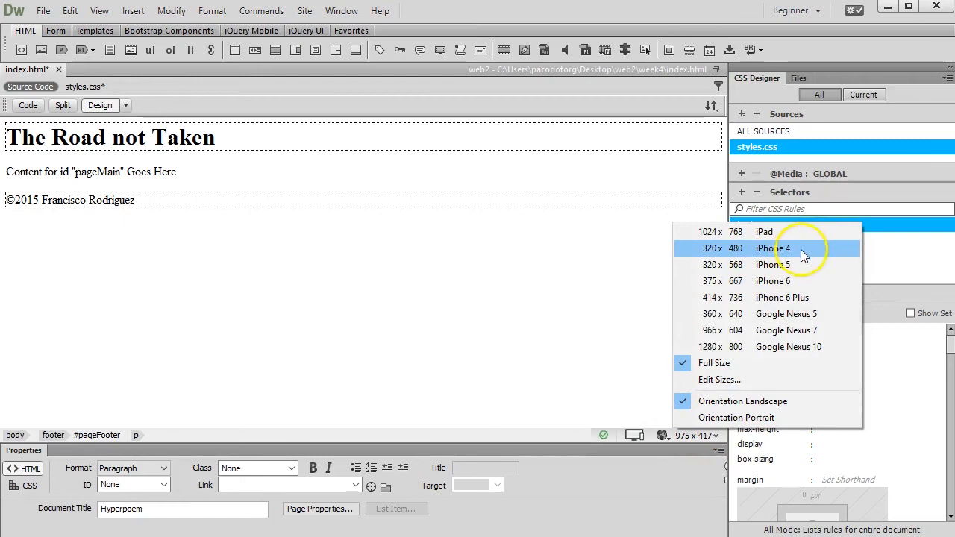
pyautogui.click(787, 281)
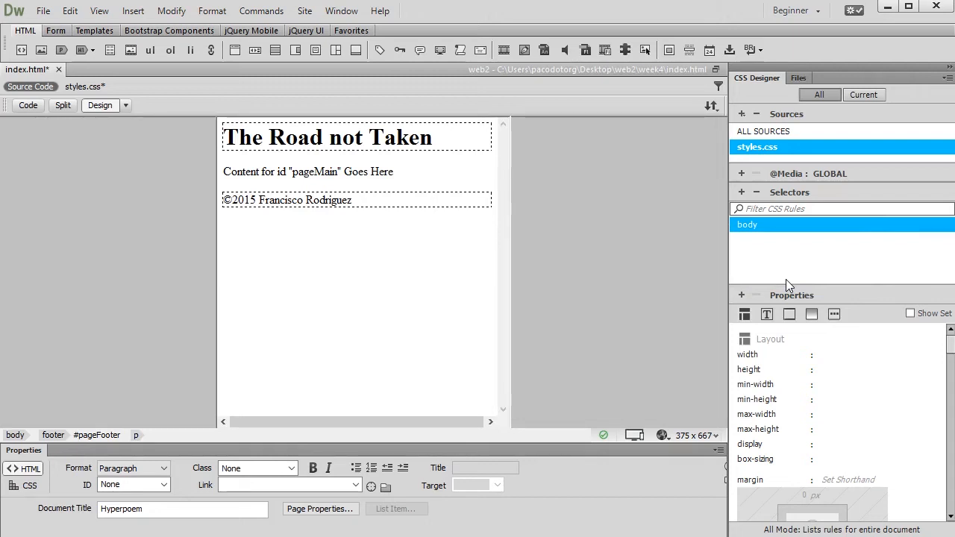
pyautogui.click(715, 434)
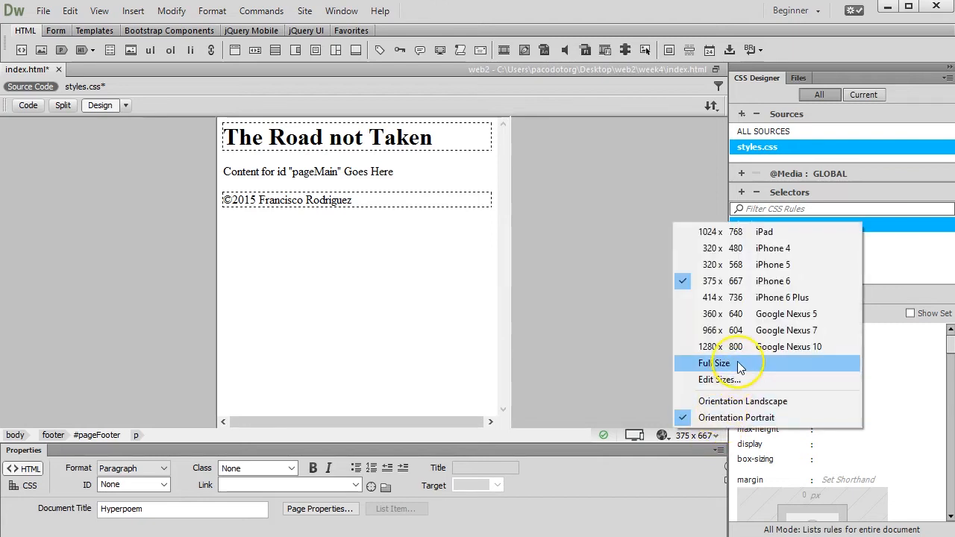
pyautogui.click(733, 363)
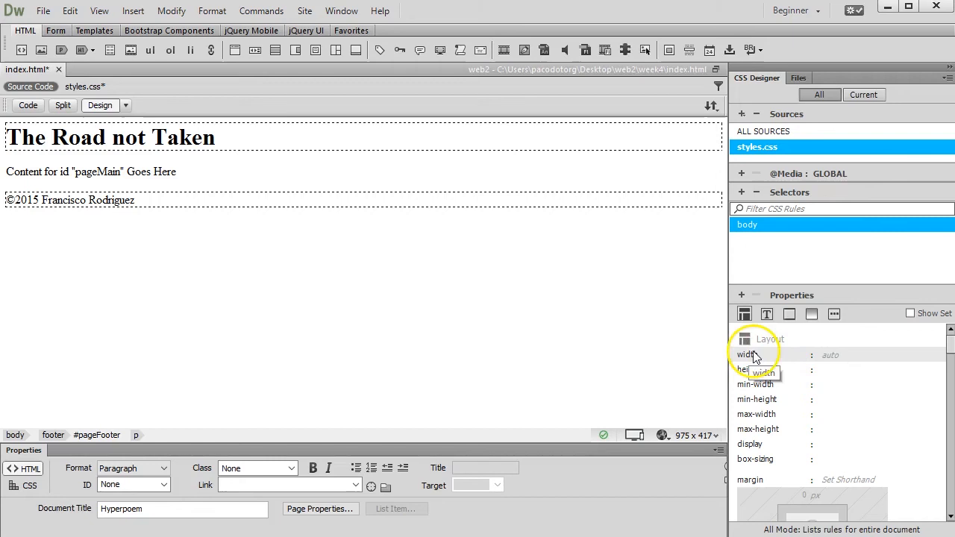
# Check the body rule in the styles.css code and return to the design view of the HTML page.
pyautogui.click(93, 87)
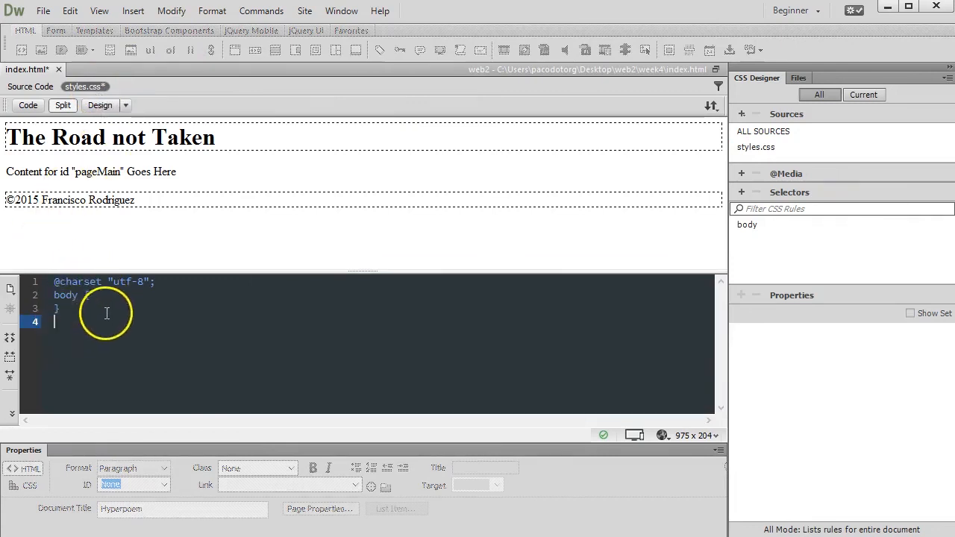
pyautogui.click(30, 87)
pyautogui.click(100, 105)
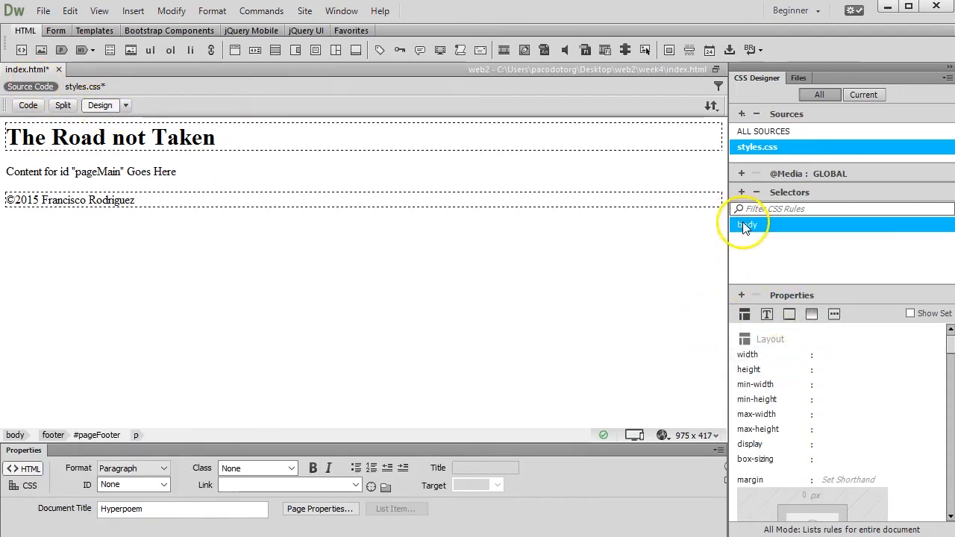
# Set the width of the body rule to 960 px.
pyautogui.click(830, 355)
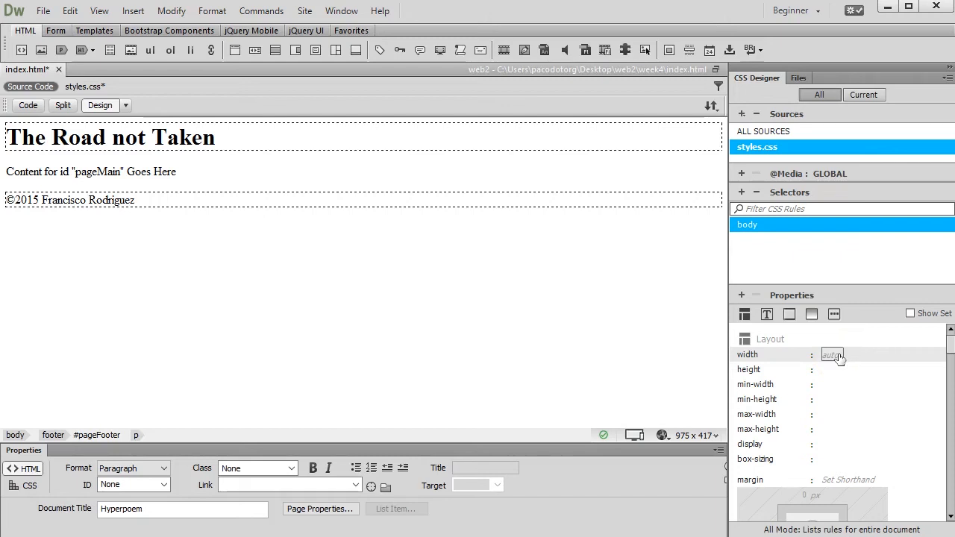
pyautogui.click(834, 356)
pyautogui.click(835, 356)
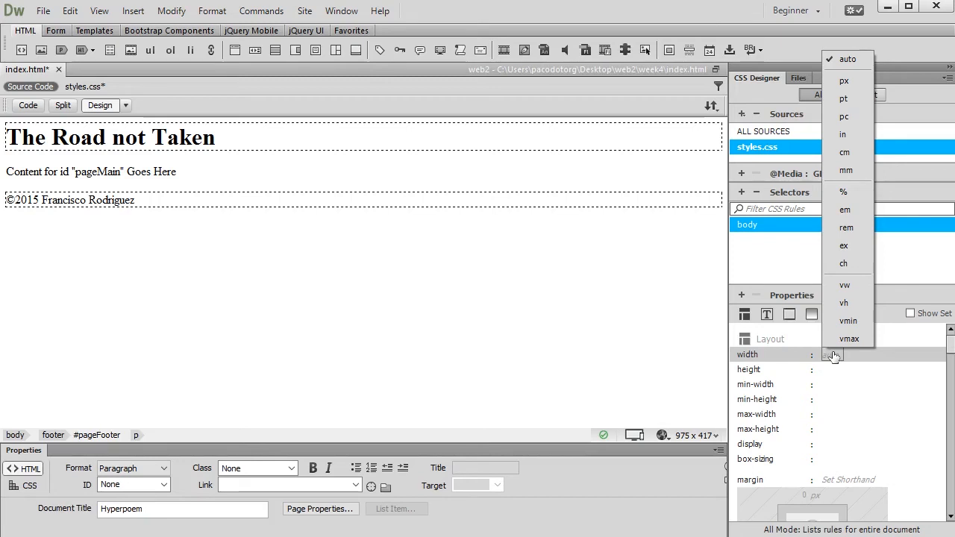
pyautogui.click(851, 82)
pyautogui.click(860, 83)
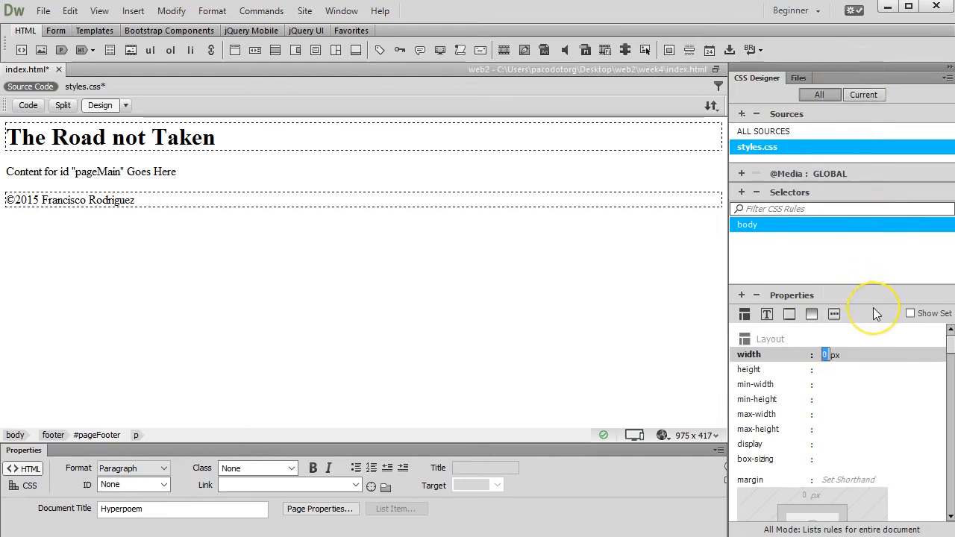
pyautogui.click(835, 355)
pyautogui.write('960')
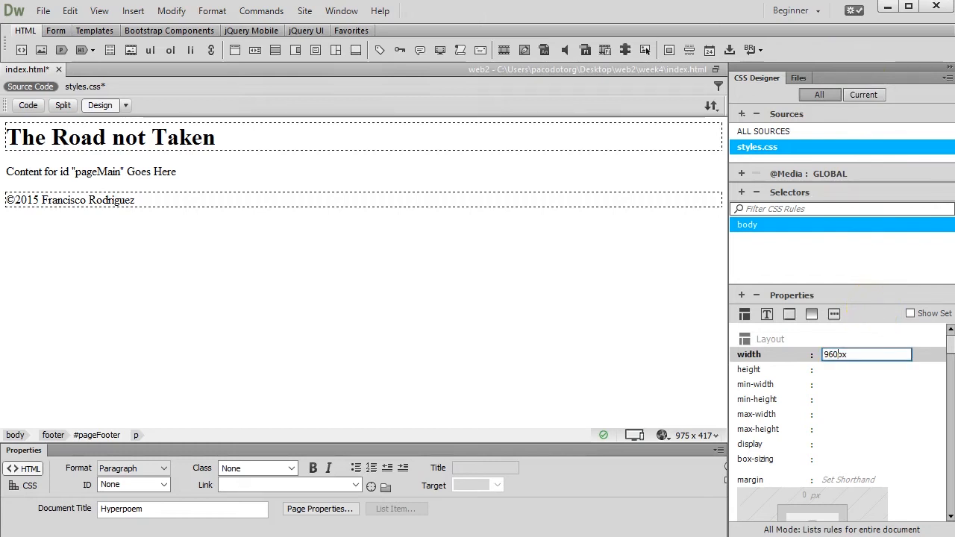
pyautogui.press('Return')
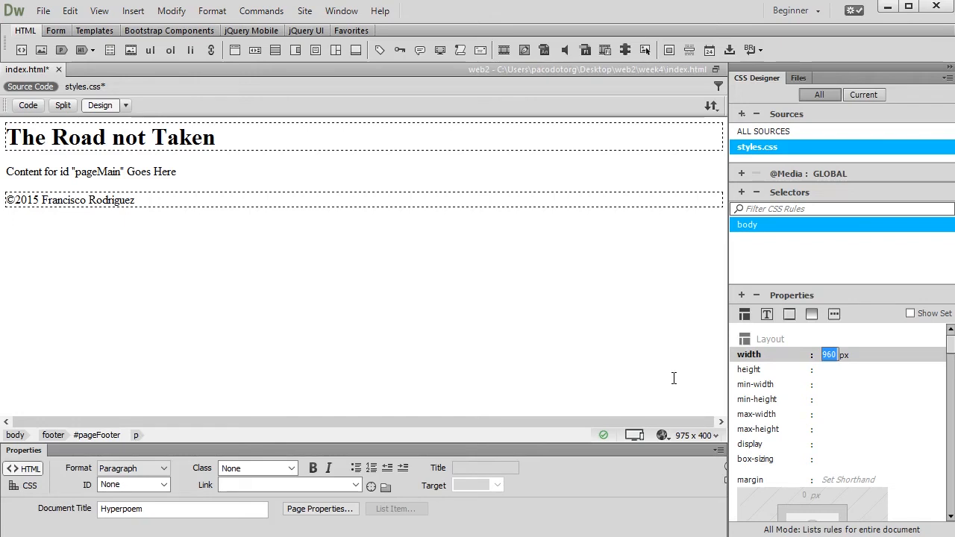
# Preview the page in Google Chrome, saving the changes to index.html and styles.css.
pyautogui.click(659, 438)
pyautogui.click(695, 442)
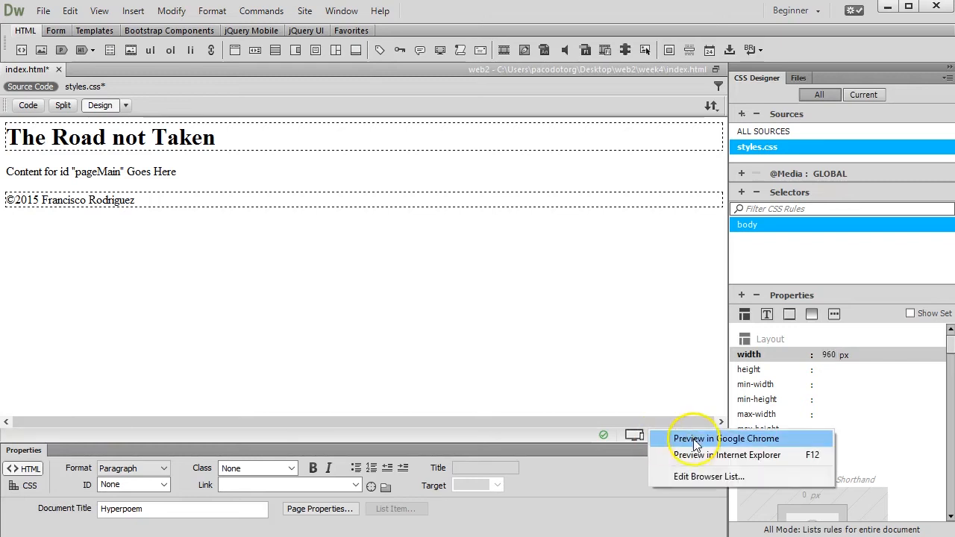
pyautogui.click(786, 441)
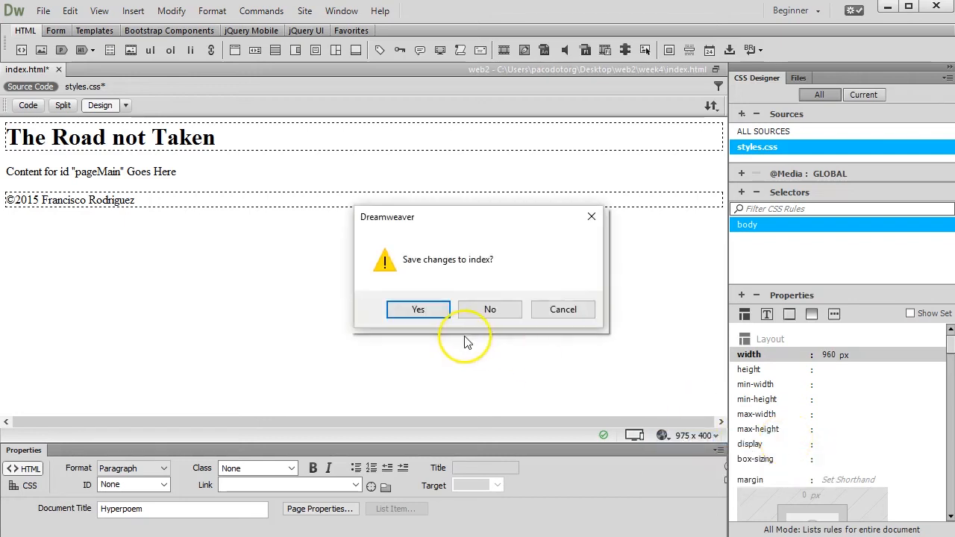
pyautogui.click(431, 309)
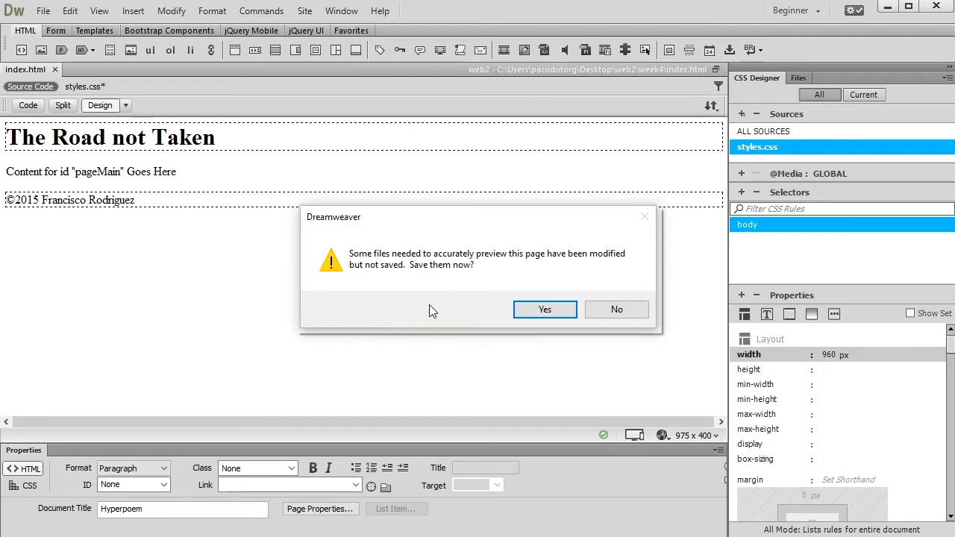
pyautogui.click(99, 90)
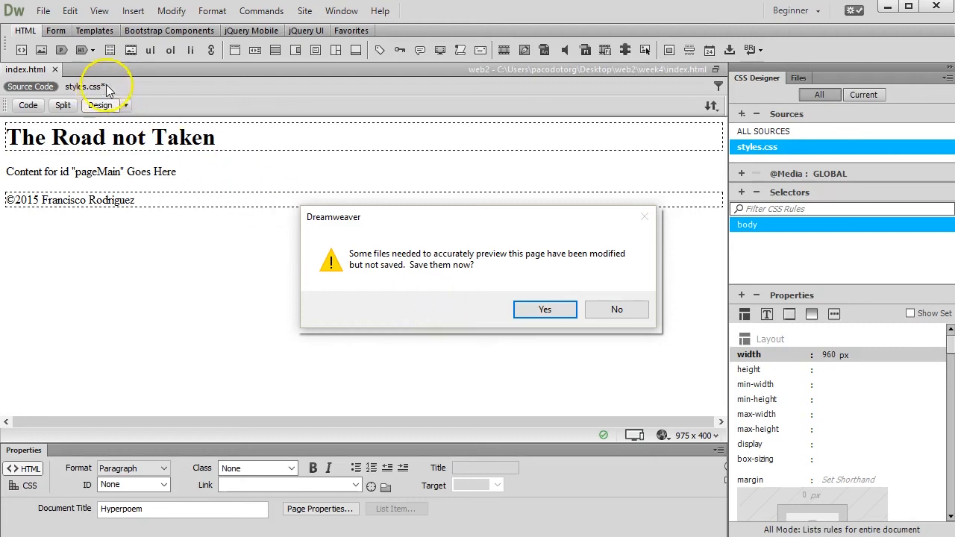
pyautogui.click(566, 310)
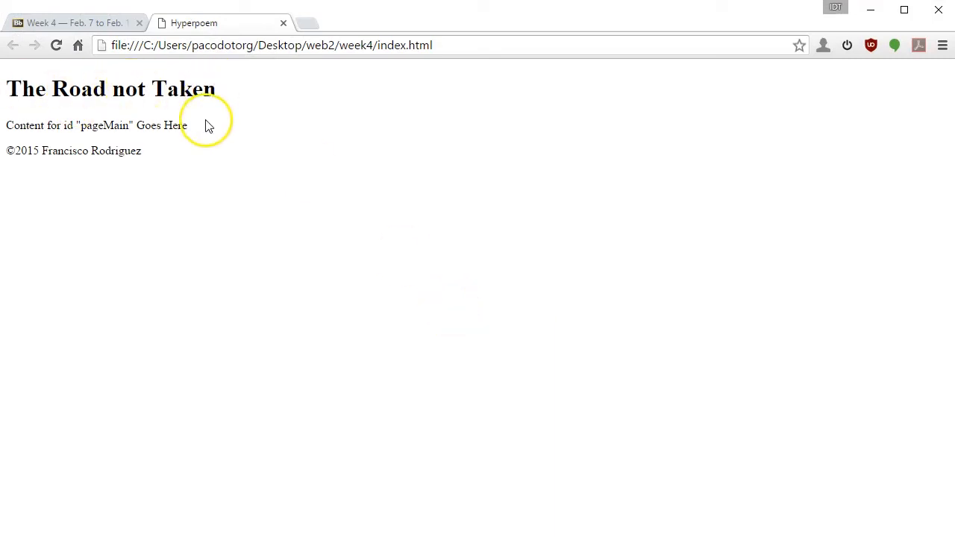
# View the page source of index.html in Chrome, close it and switch back to Dreamweaver.
pyautogui.rightClick(346, 170)
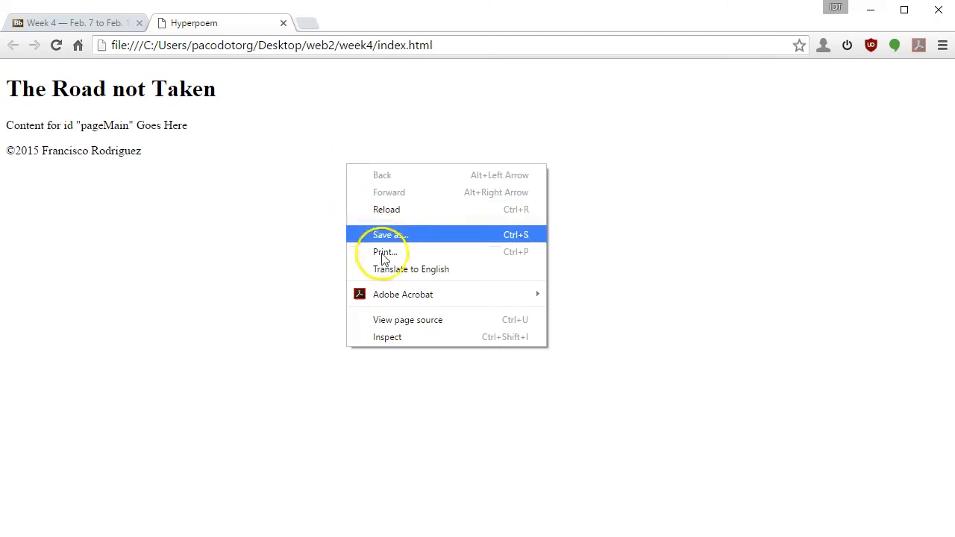
pyautogui.click(434, 326)
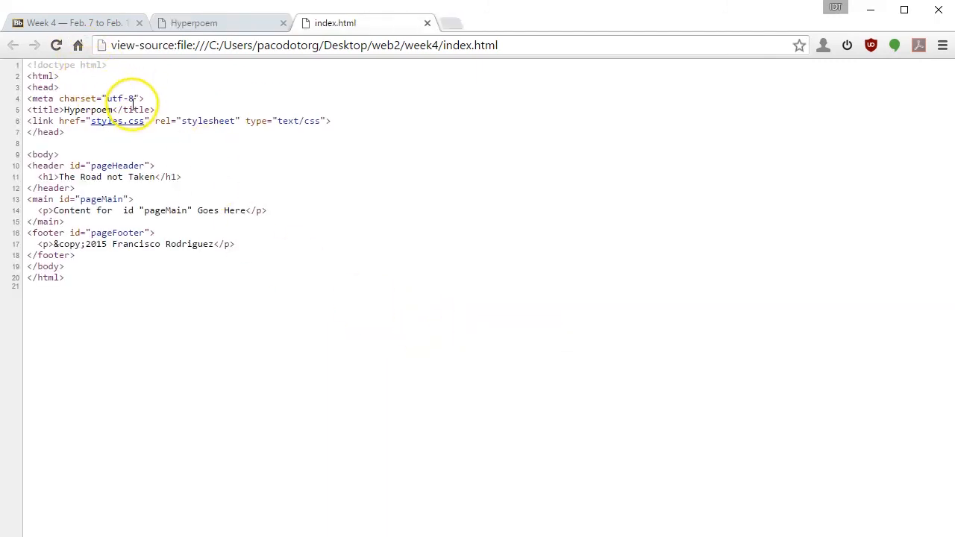
pyautogui.hotkey('ctrl', 'w')
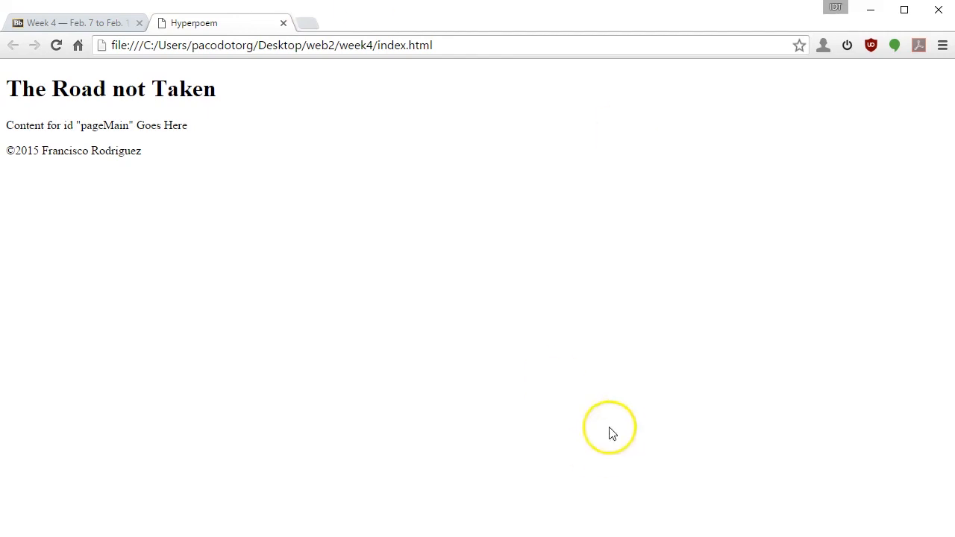
pyautogui.hotkey('alt', 'Tab')
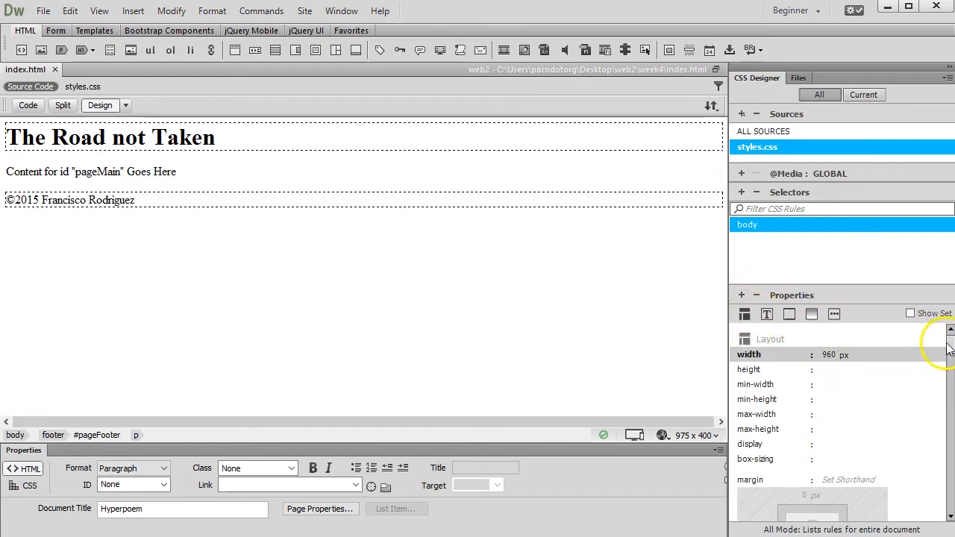
# Set the left and right margins of the body rule to auto.
pyautogui.moveTo(951, 352); pyautogui.dragTo(952, 364)
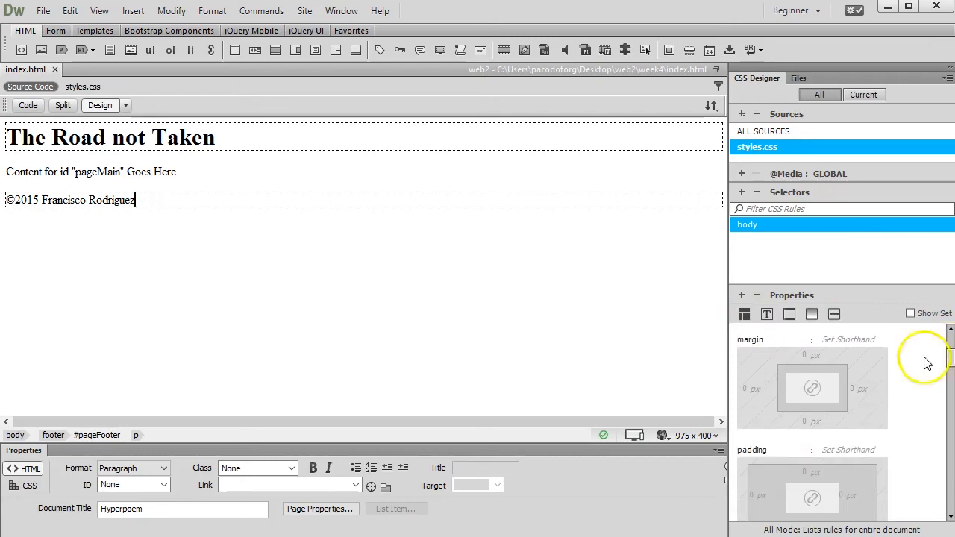
pyautogui.click(756, 390)
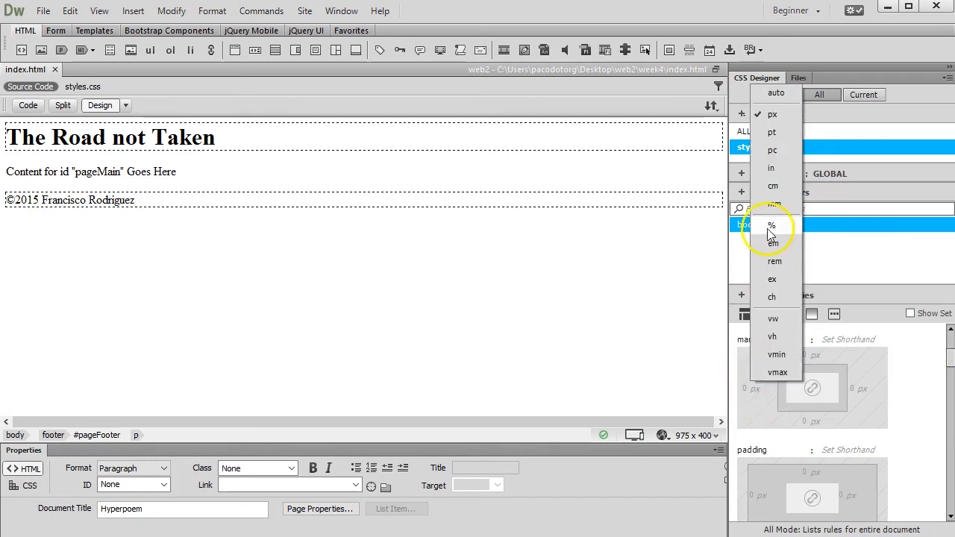
pyautogui.click(776, 94)
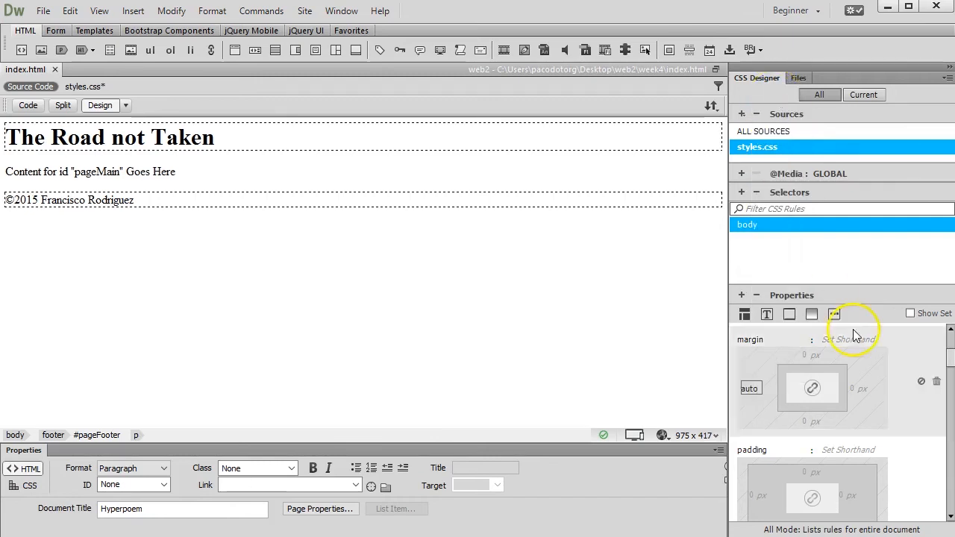
pyautogui.click(866, 389)
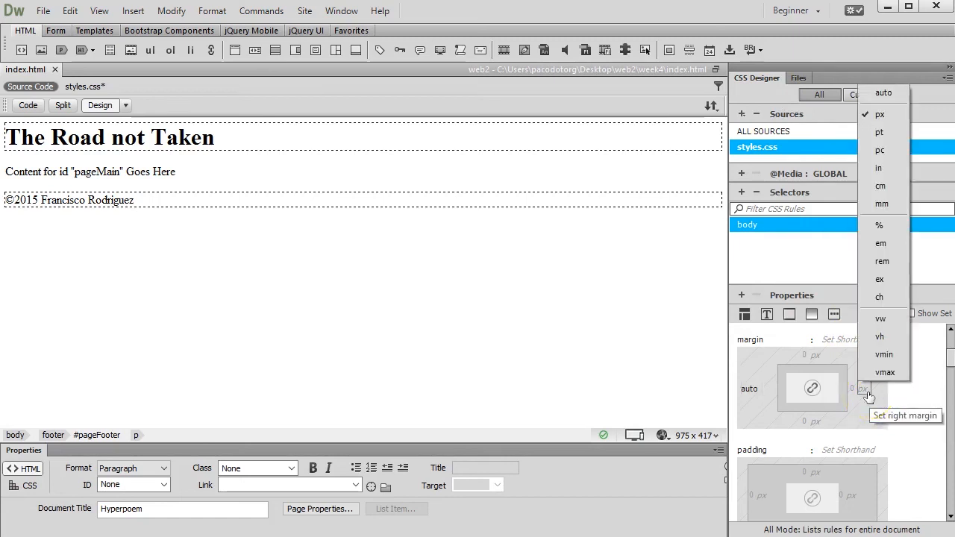
pyautogui.click(890, 96)
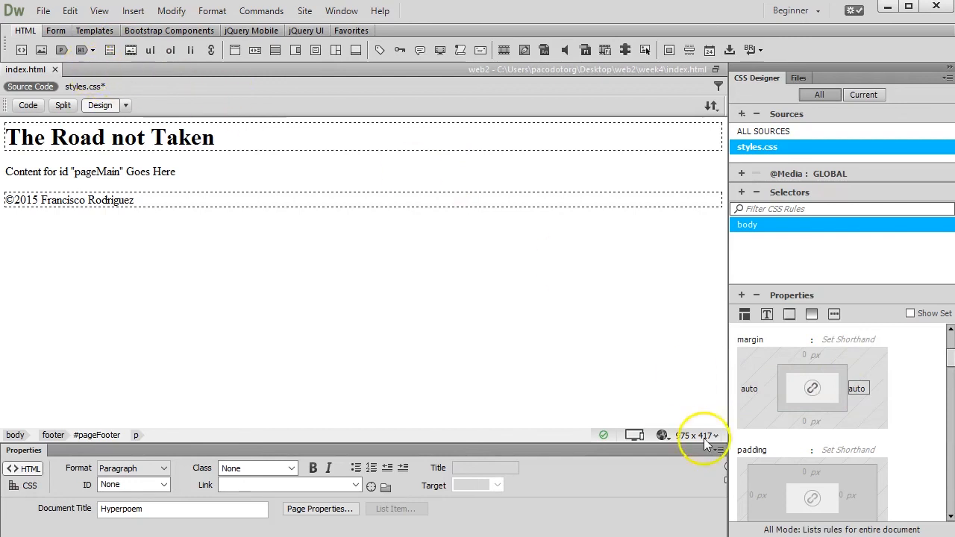
# Preview the page in Google Chrome again, saving the modified styles.css.
pyautogui.click(662, 435)
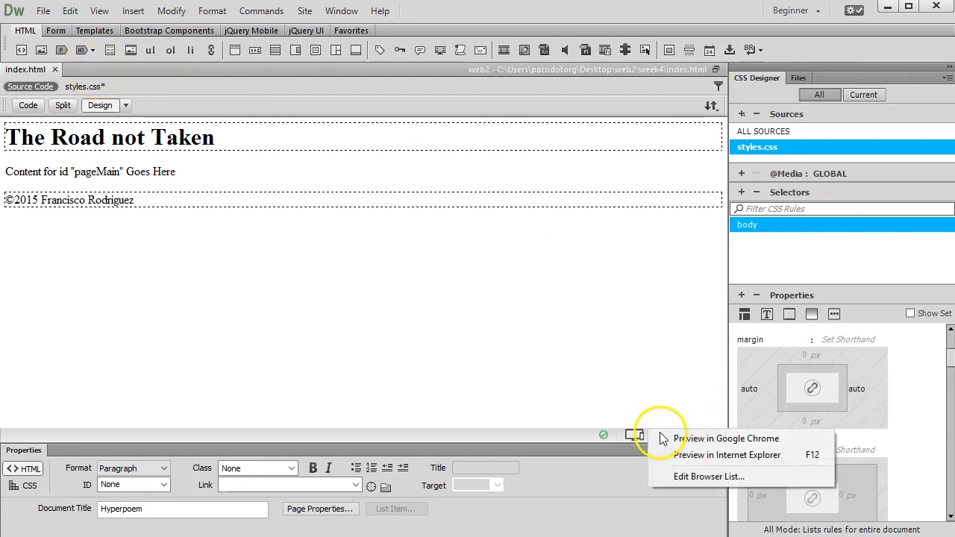
pyautogui.click(713, 441)
pyautogui.click(550, 314)
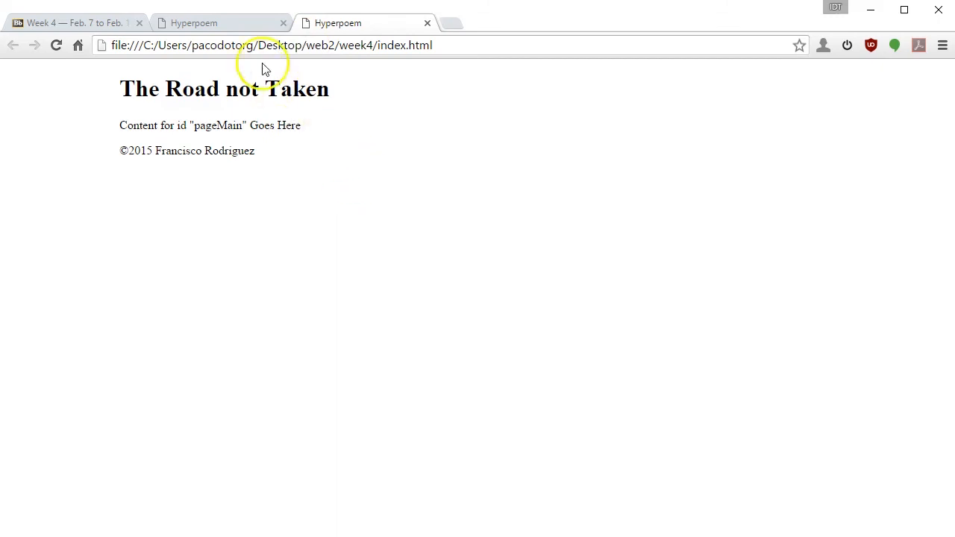
# Compare the new preview with the earlier one, close the earlier preview and switch back to Dreamweaver.
pyautogui.click(239, 26)
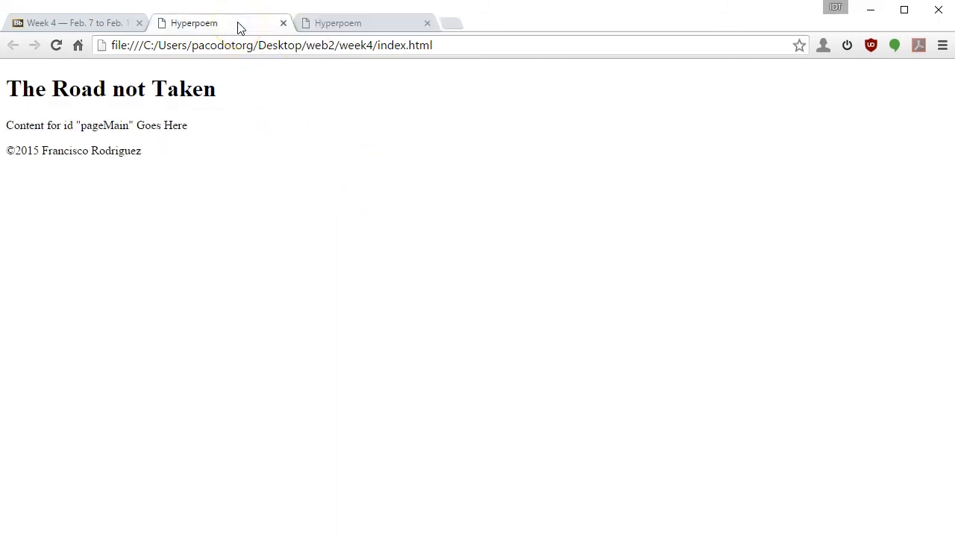
pyautogui.click(283, 23)
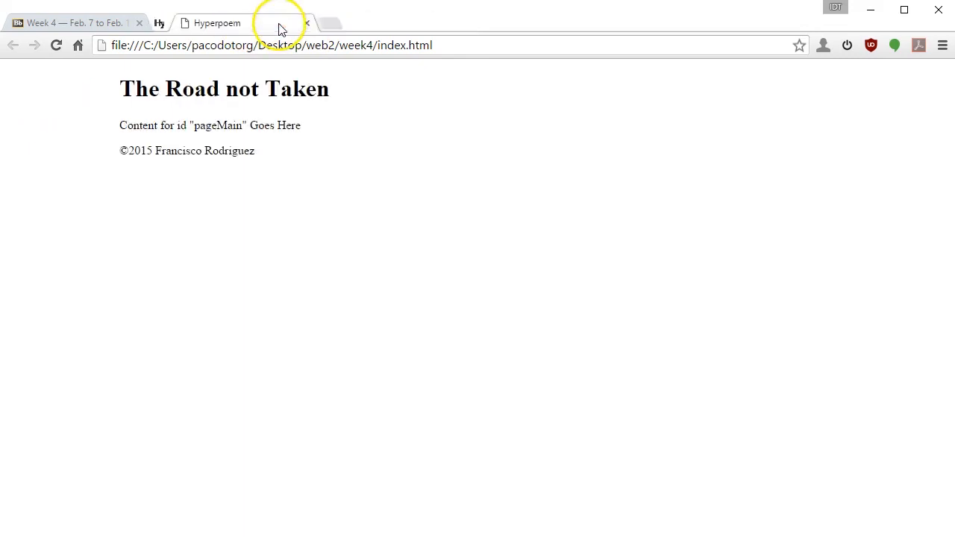
pyautogui.moveTo(450, 536)
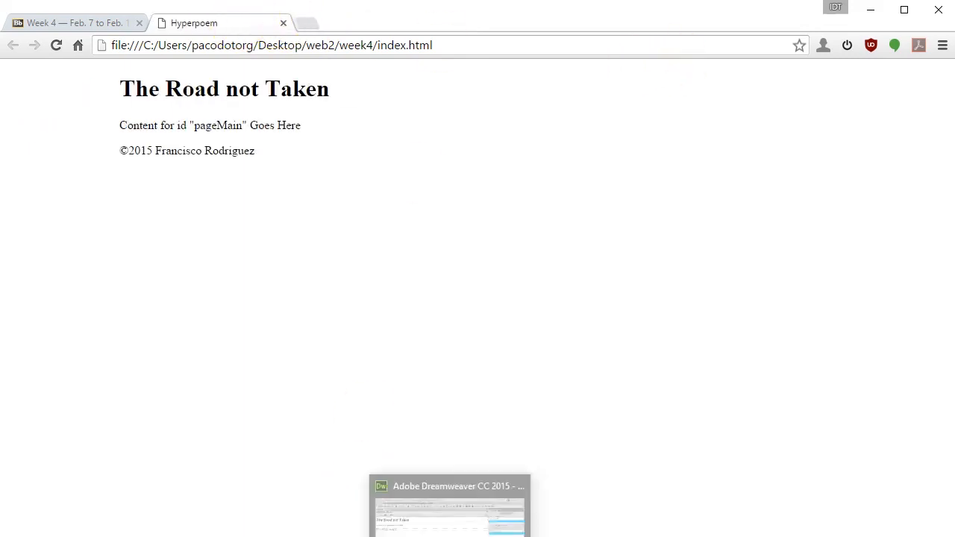
pyautogui.click(450, 512)
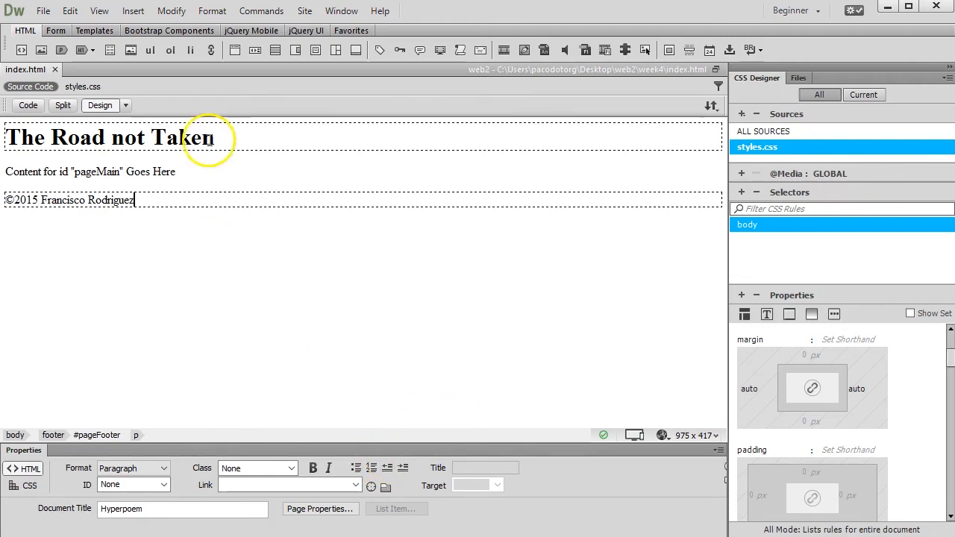
# Add a #pageHeader h1 selector to styles.css for the heading The Road not Taken.
pyautogui.click(69, 136)
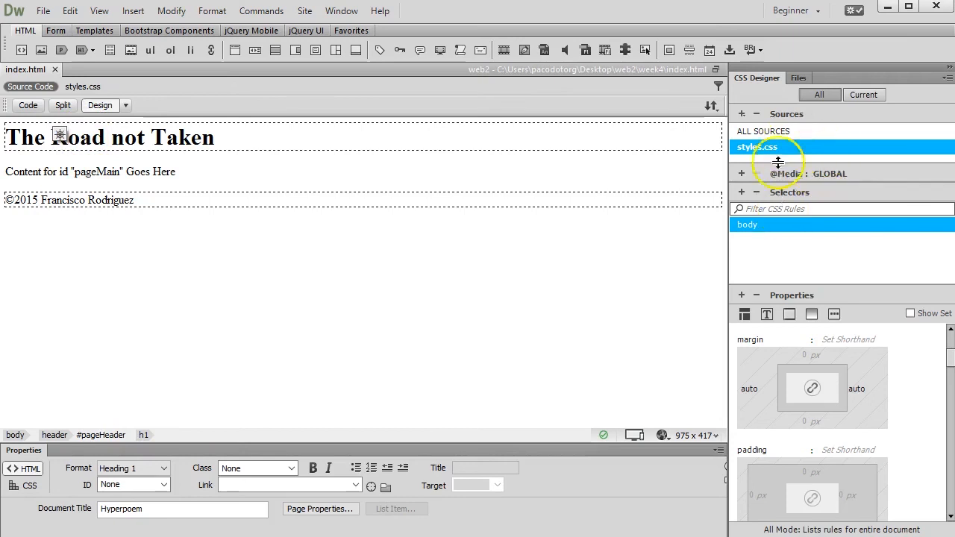
pyautogui.click(742, 194)
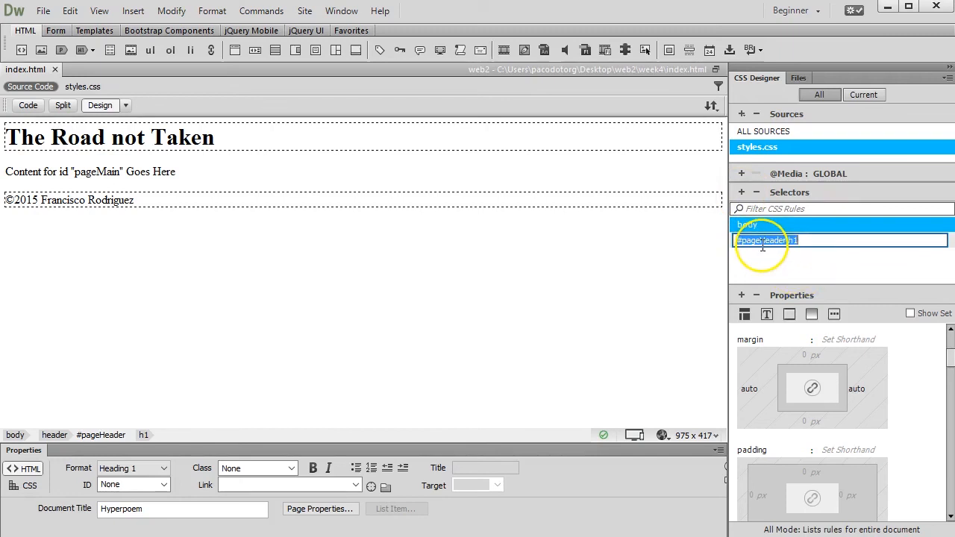
pyautogui.click(804, 241)
pyautogui.press('Return')
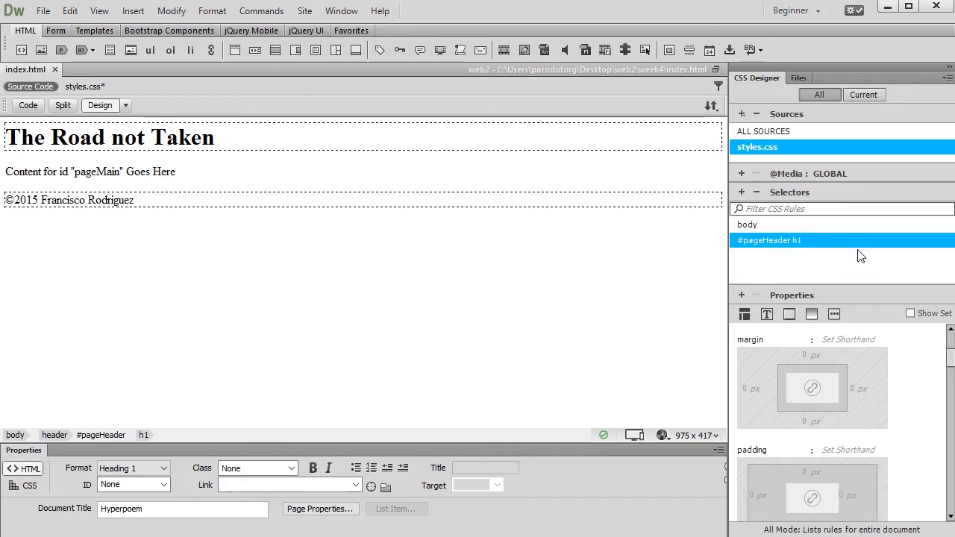
# Set the text color of the #pageHeader h1 rule to the orange #EDA021.
pyautogui.click(767, 315)
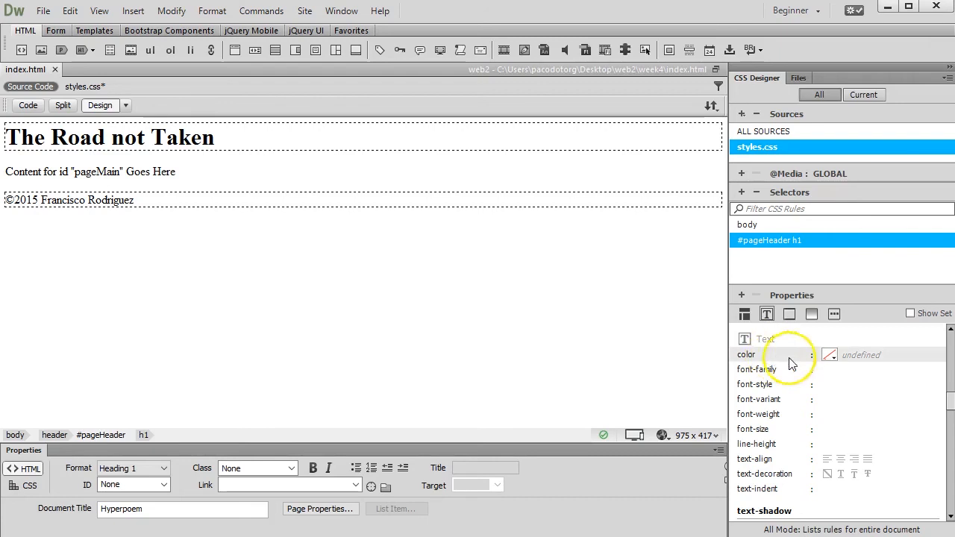
pyautogui.click(829, 356)
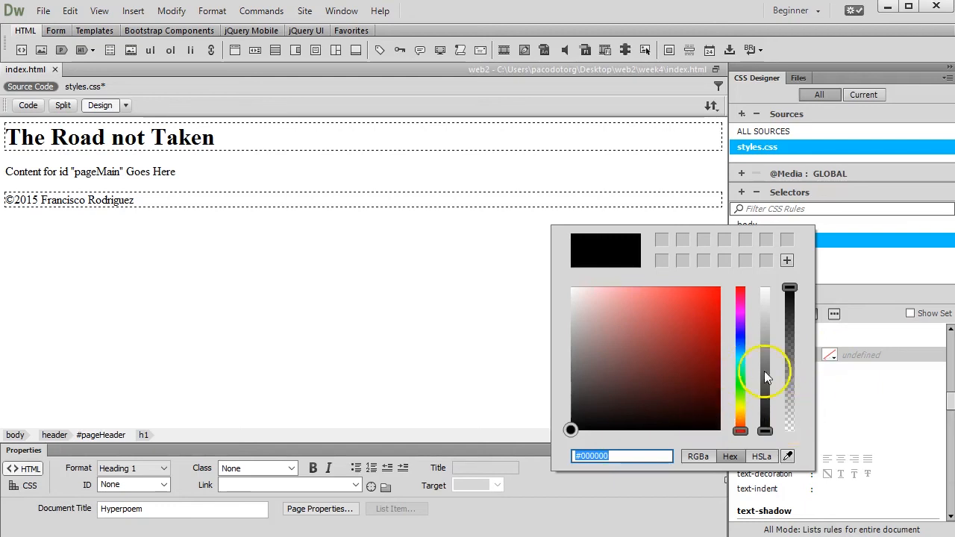
pyautogui.moveTo(743, 432)
pyautogui.mouseDown()
pyautogui.moveTo(752, 415)
pyautogui.moveTo(747, 422)
pyautogui.mouseUp()
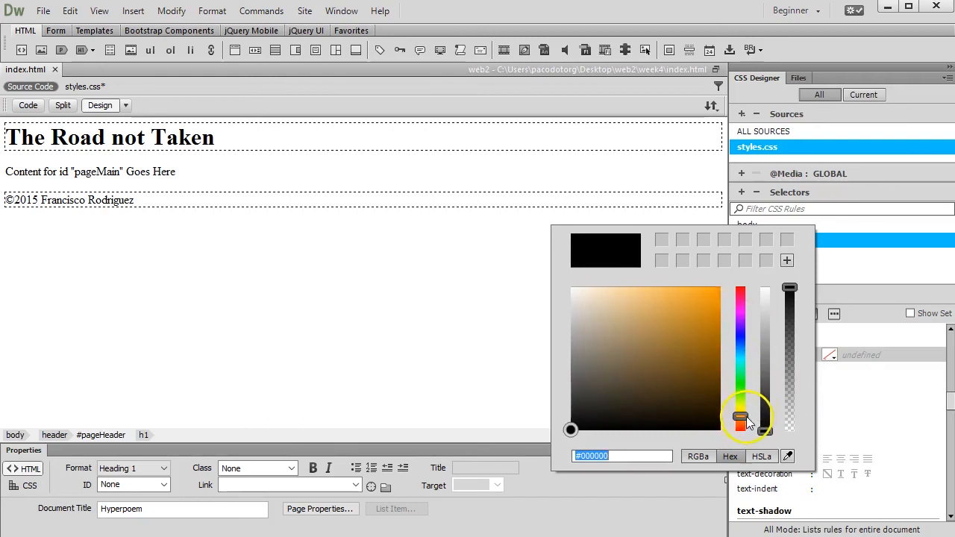
pyautogui.moveTo(703, 296)
pyautogui.mouseDown()
pyautogui.moveTo(706, 311)
pyautogui.moveTo(699, 297)
pyautogui.mouseUp()
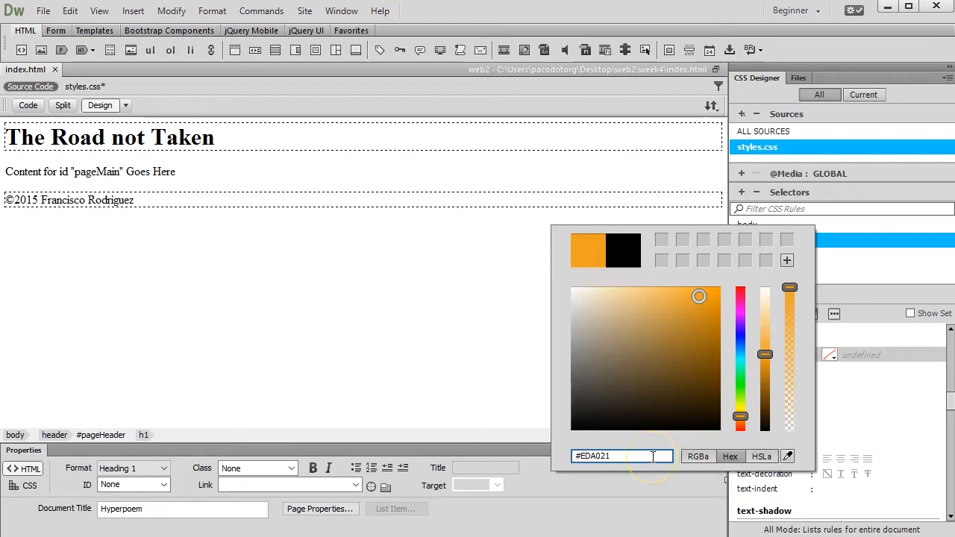
pyautogui.press('Return')
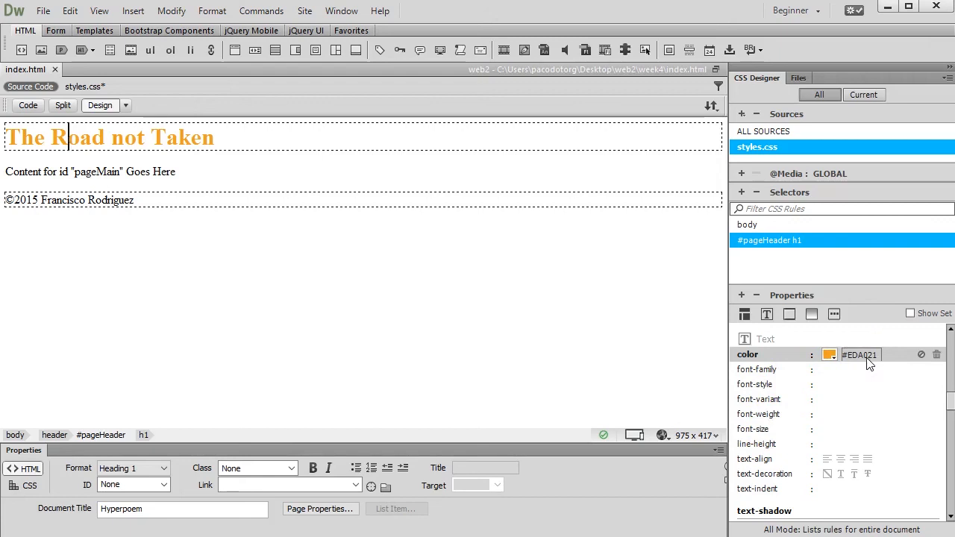
pyautogui.click(834, 351)
pyautogui.click(853, 351)
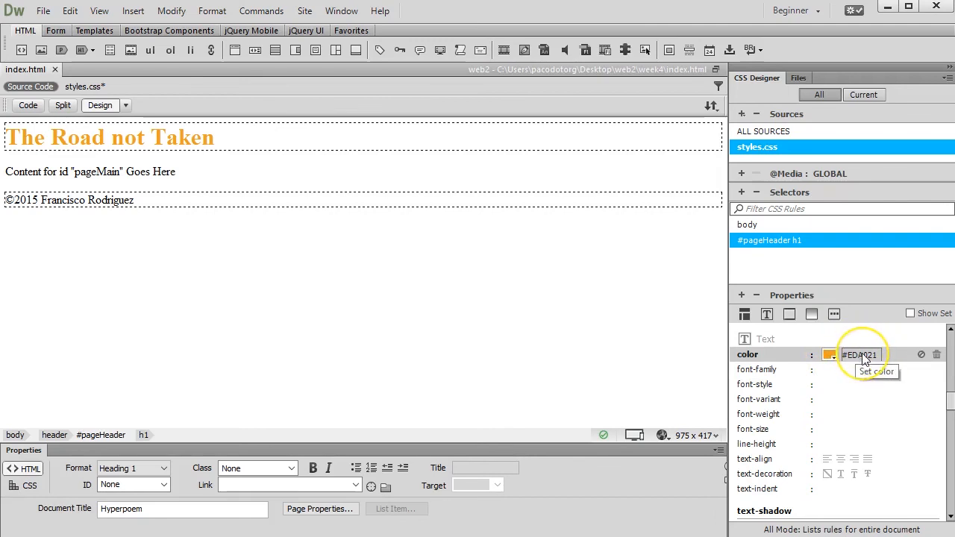
pyautogui.click(895, 355)
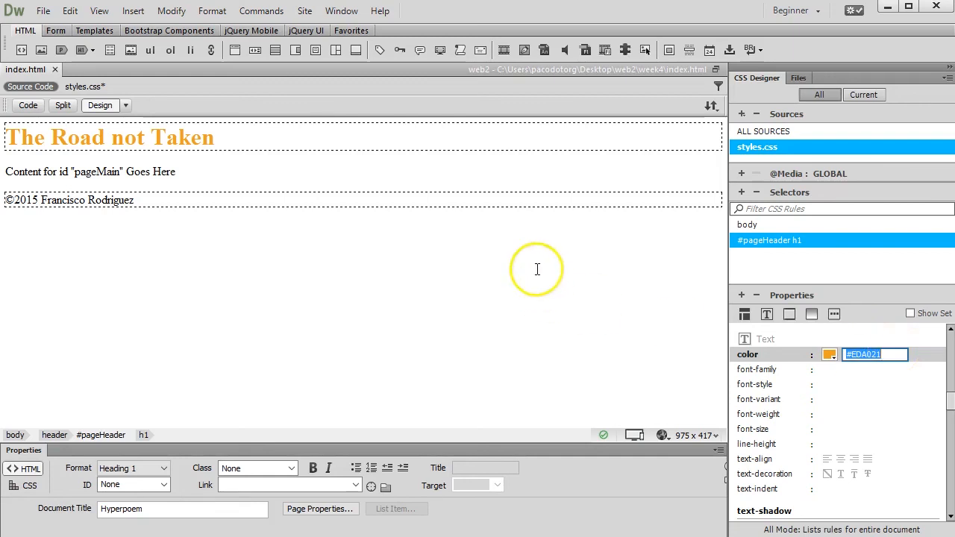
pyautogui.click(296, 142)
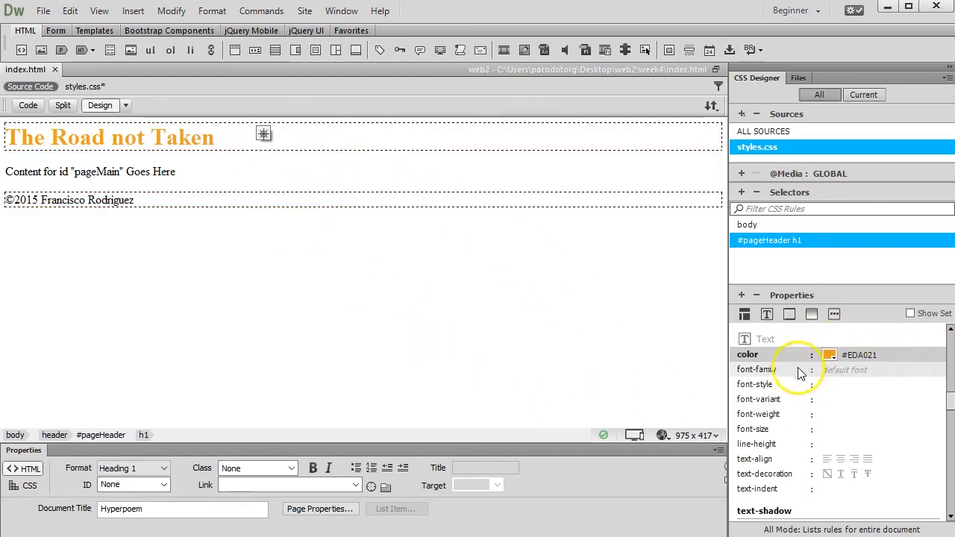
# Set the text alignment of the #pageHeader h1 rule to center.
pyautogui.scroll(2, 793, 367)
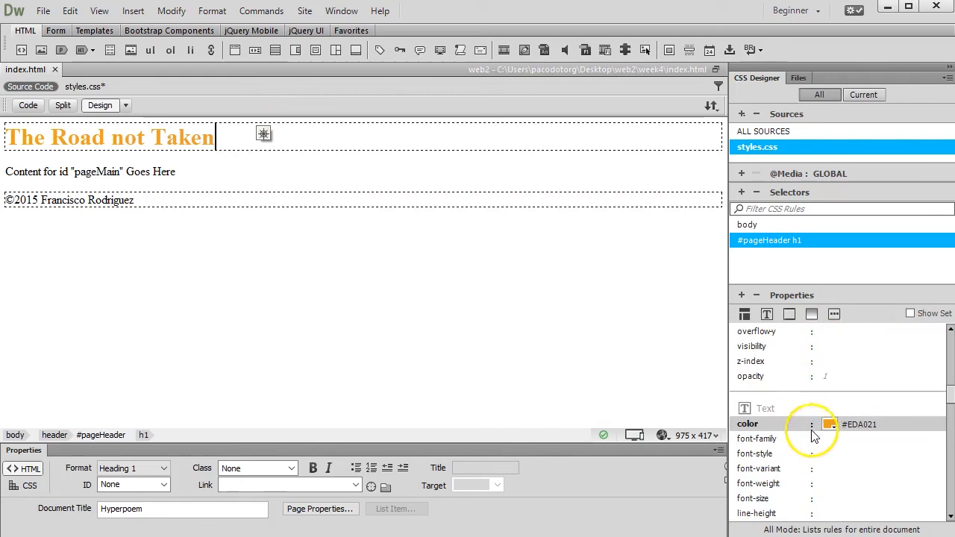
pyautogui.click(766, 314)
pyautogui.moveTo(952, 401); pyautogui.dragTo(950, 413)
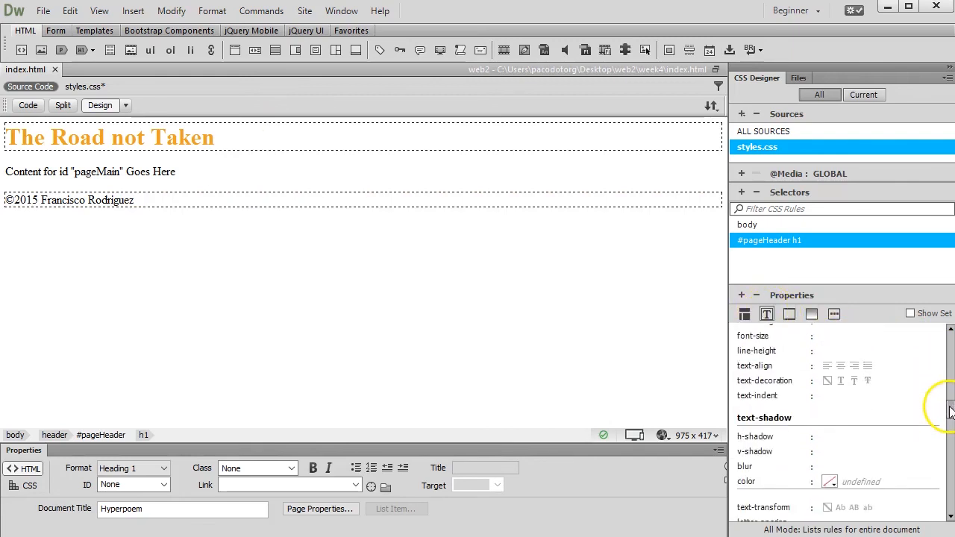
pyautogui.click(841, 366)
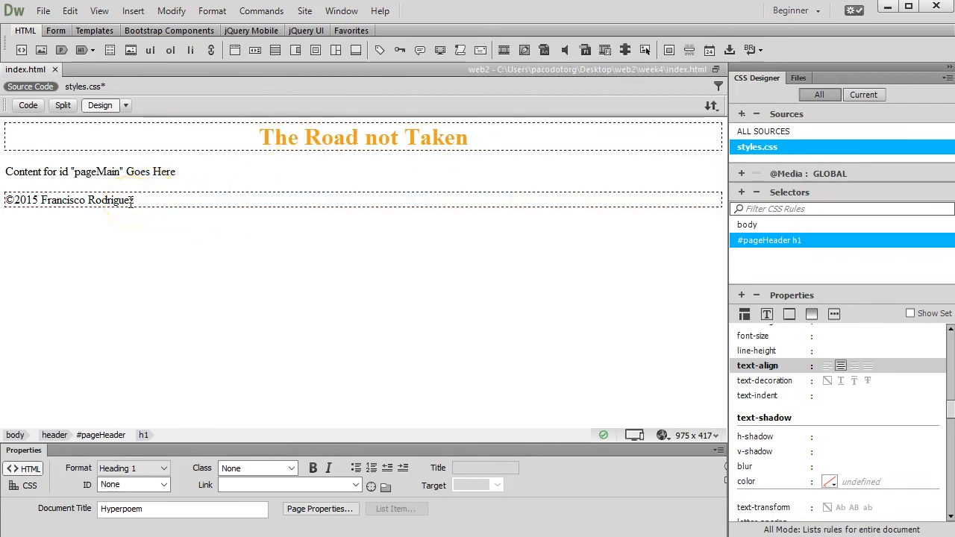
pyautogui.click(88, 170)
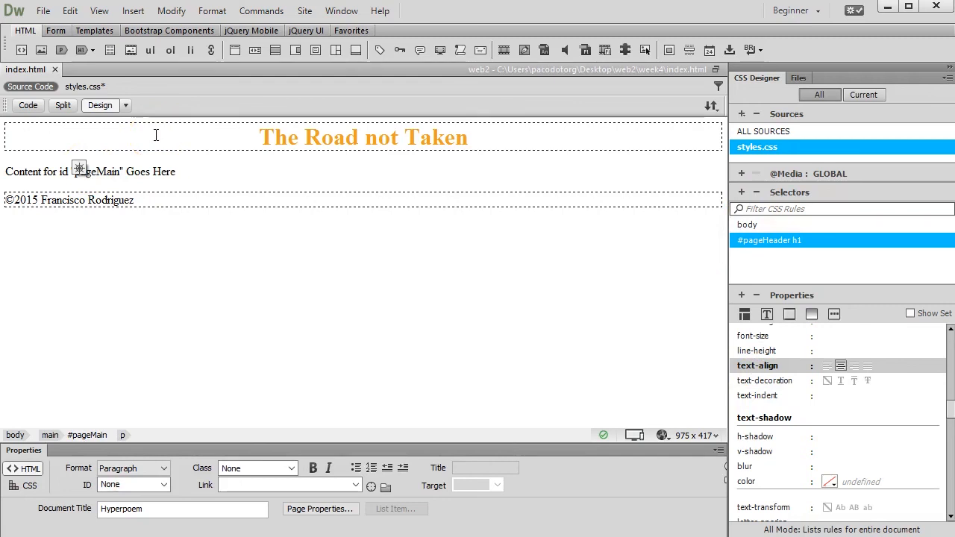
pyautogui.click(825, 337)
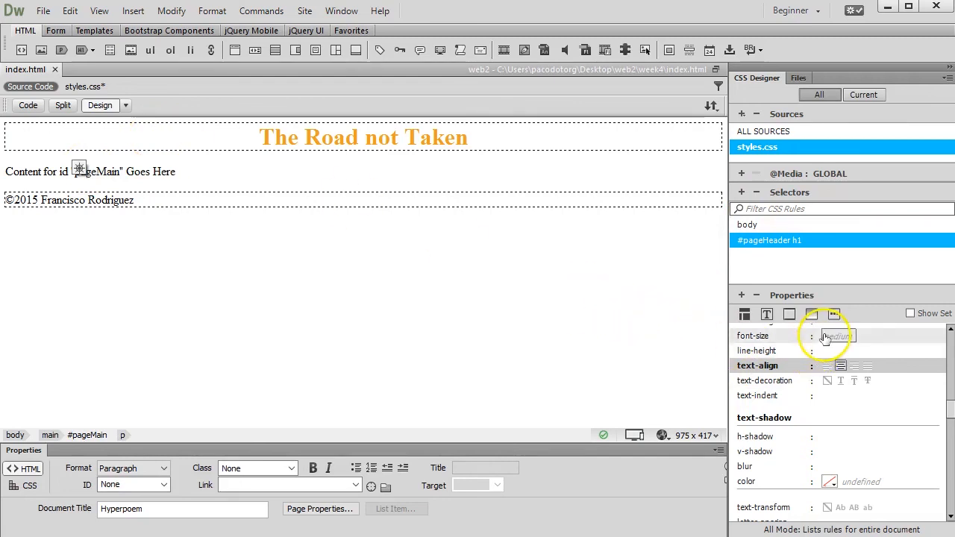
pyautogui.click(744, 314)
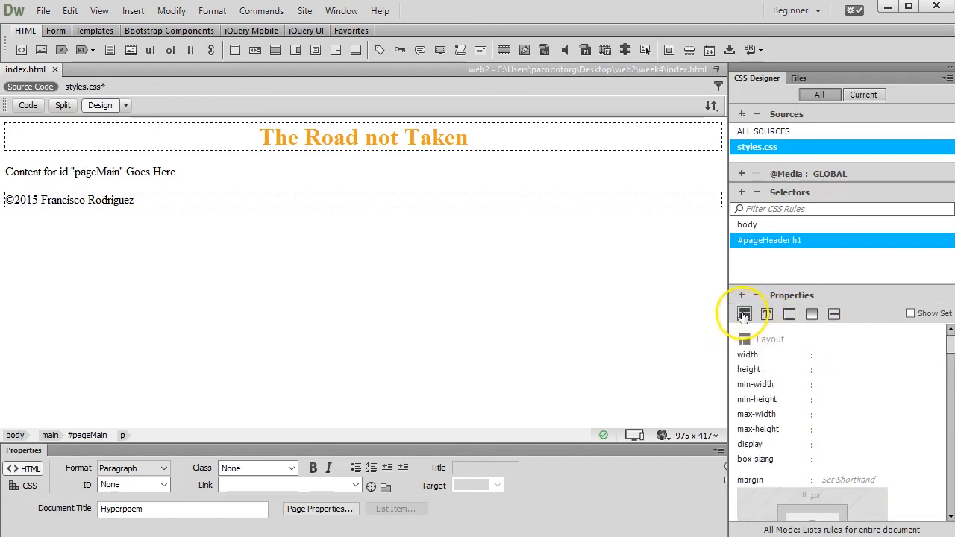
pyautogui.scroll(-5, 769, 368)
pyautogui.scroll(4, 768, 367)
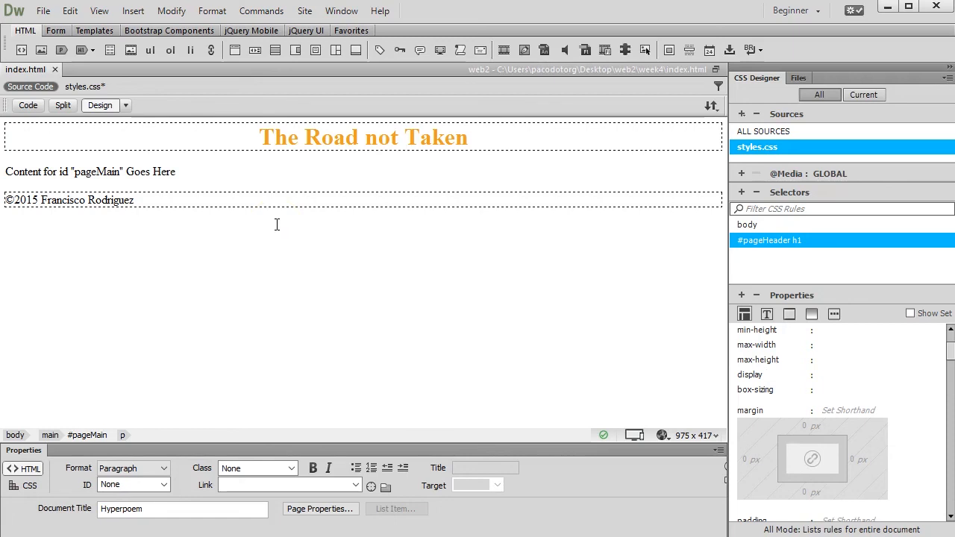
pyautogui.moveTo(239, 174); pyautogui.dragTo(6, 171)
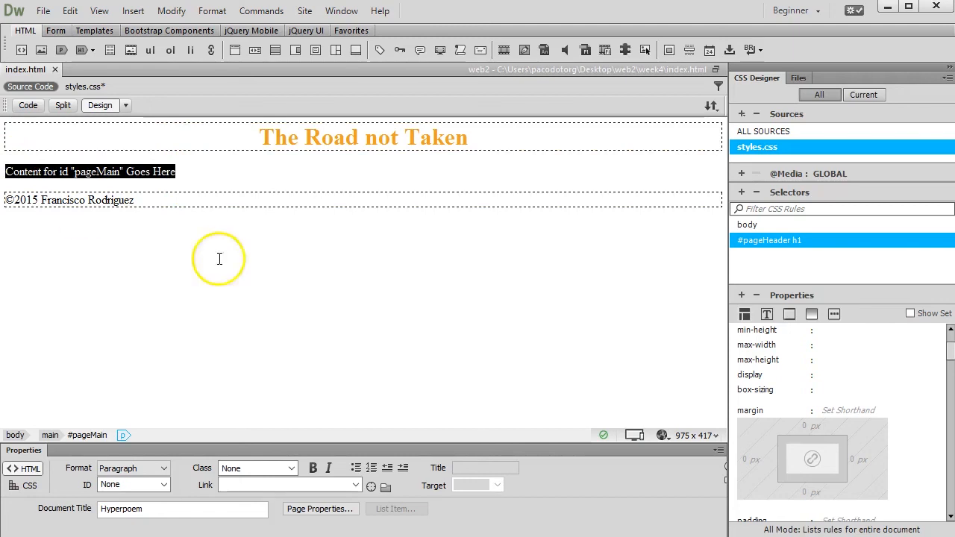
# Add a #pageFooter p selector to styles.css for the copyright line and set its text alignment to center.
pyautogui.moveTo(155, 203); pyautogui.dragTo(5, 200)
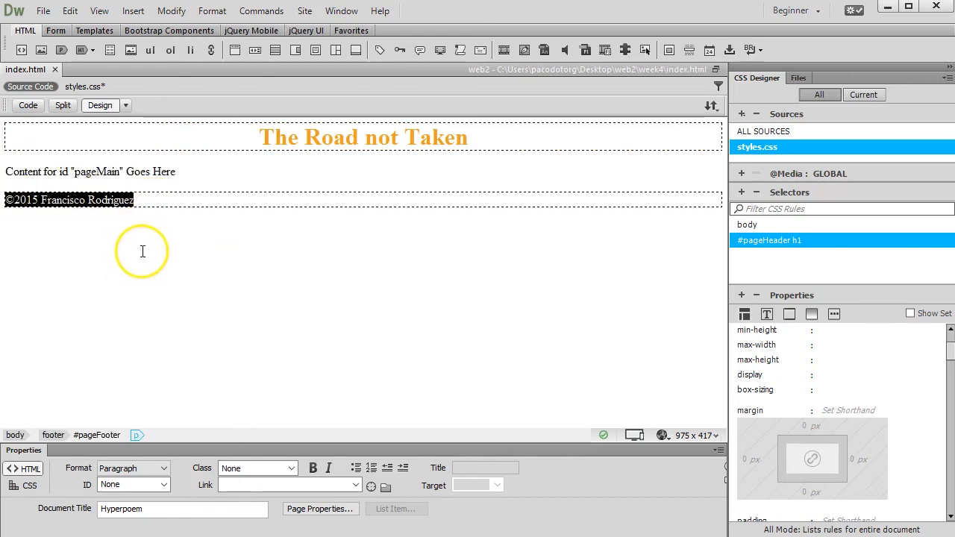
pyautogui.click(80, 200)
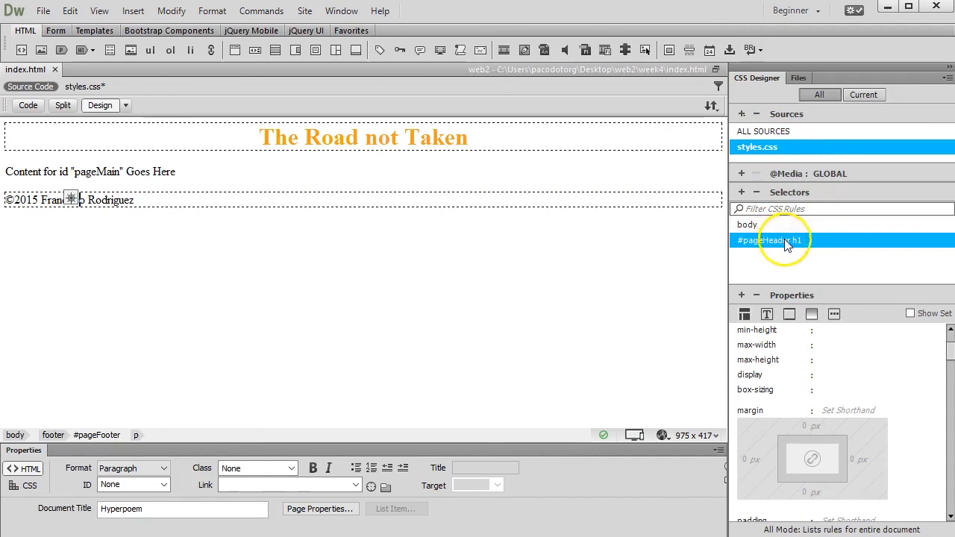
pyautogui.click(741, 192)
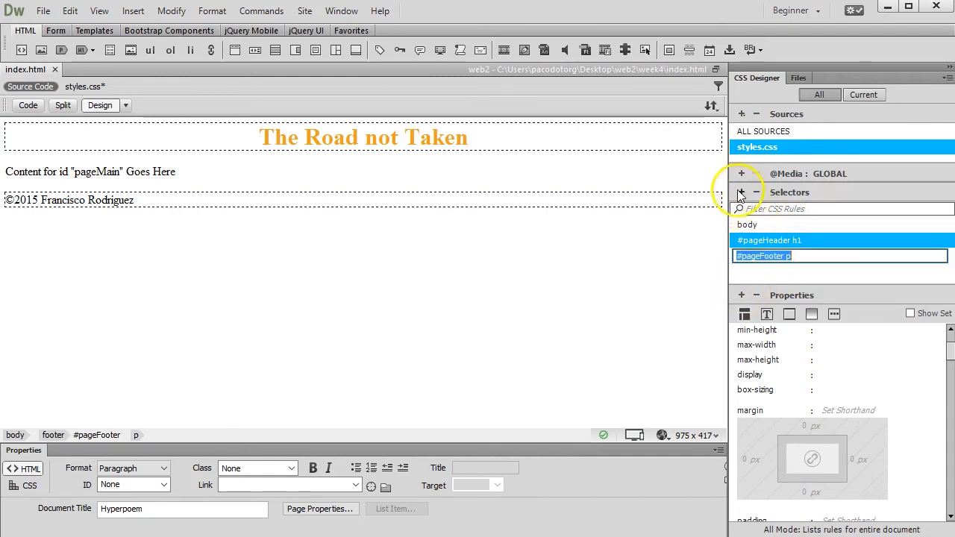
pyautogui.click(800, 256)
pyautogui.press('Return')
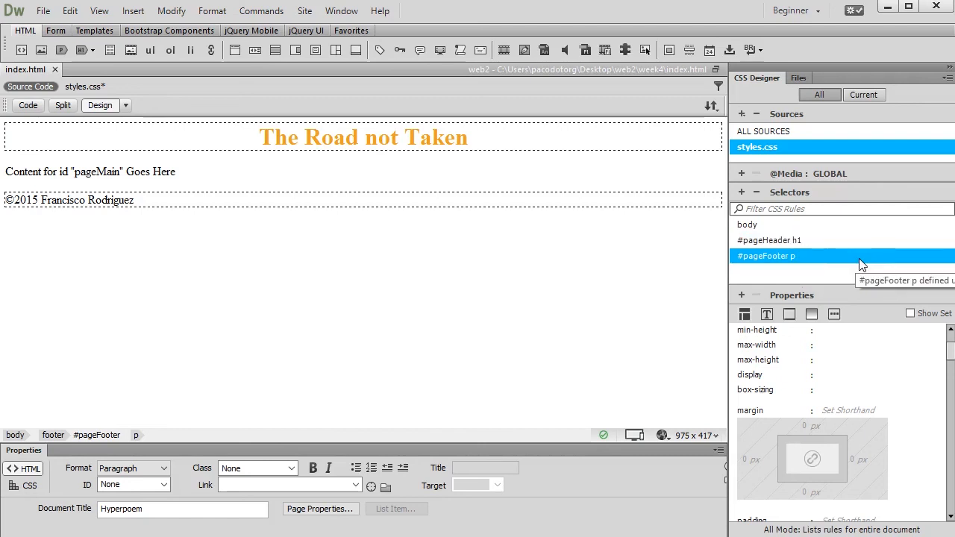
pyautogui.click(767, 315)
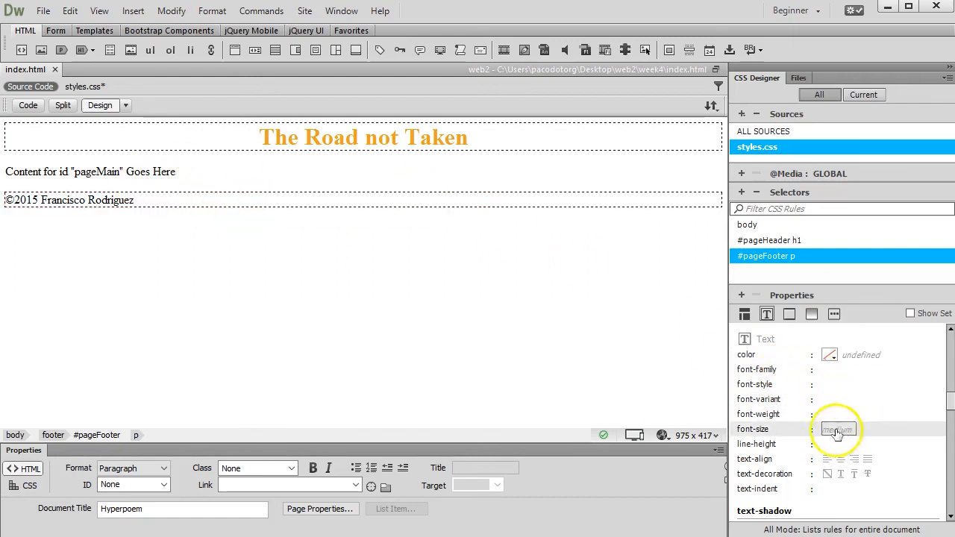
pyautogui.click(841, 460)
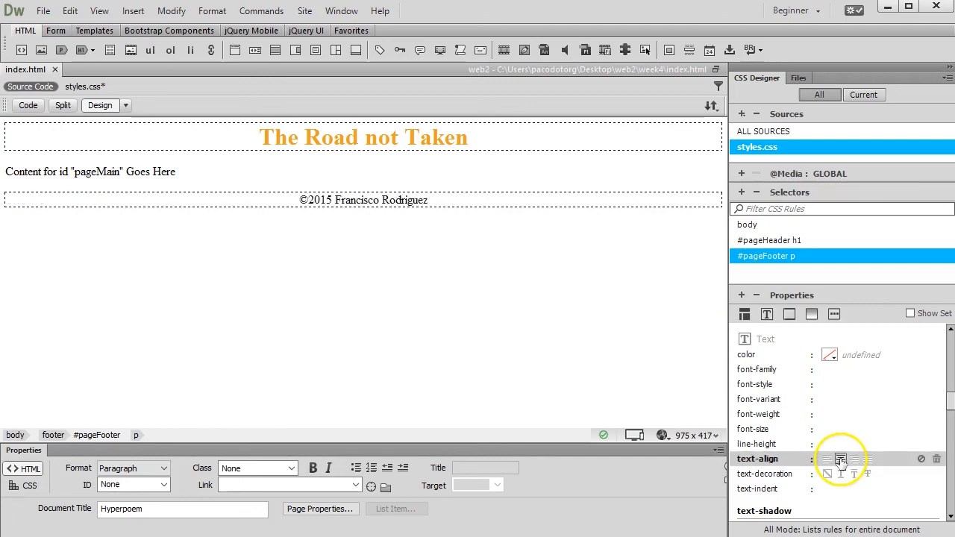
# Set the font size of the #pageFooter p rule to 0.75 em.
pyautogui.click(767, 315)
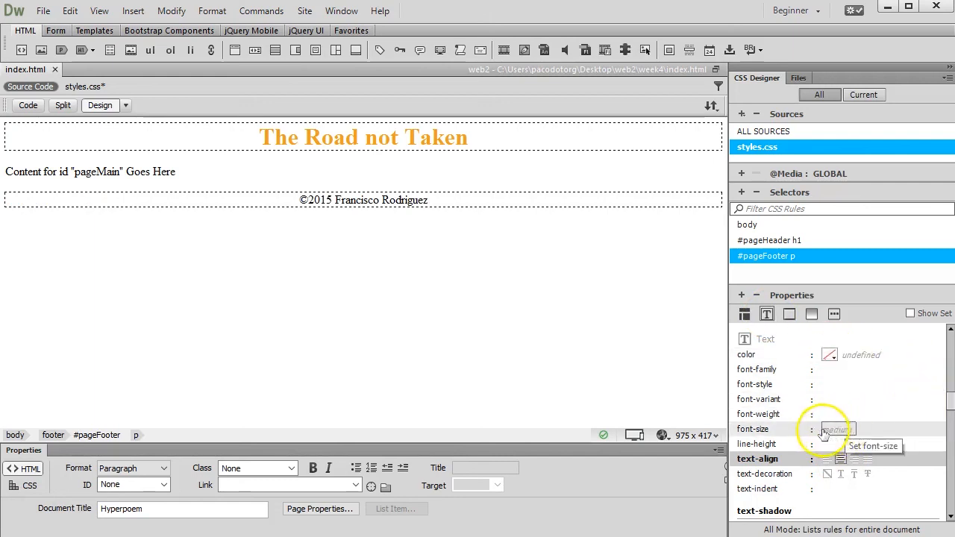
pyautogui.click(846, 430)
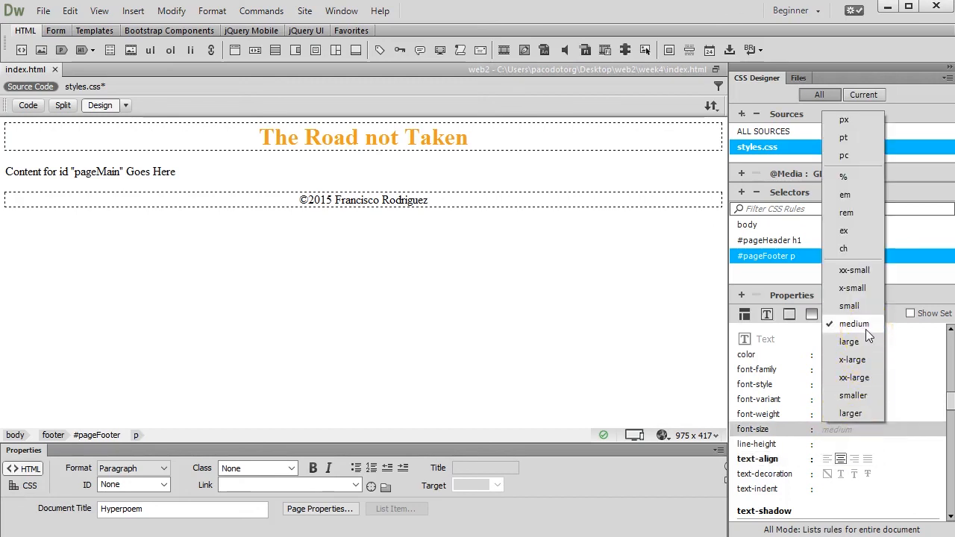
pyautogui.click(852, 197)
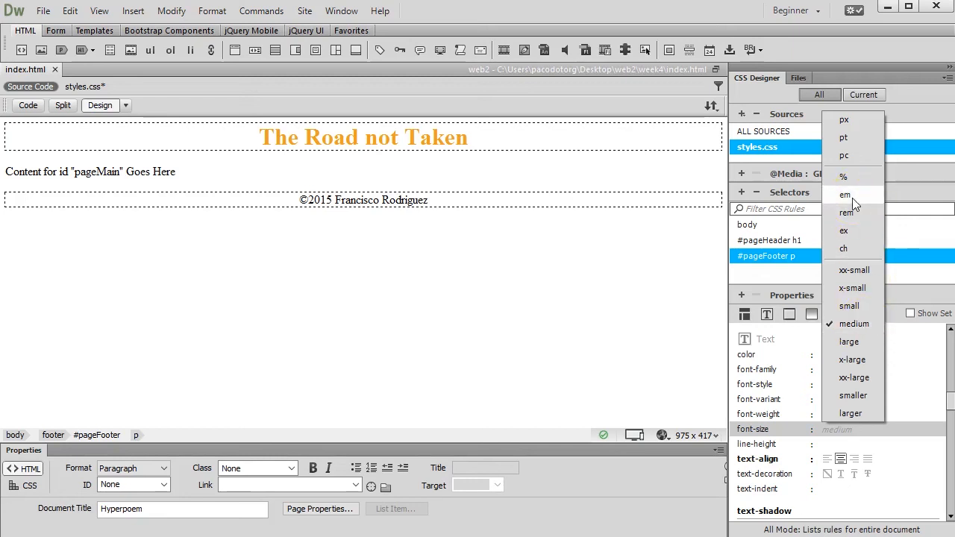
pyautogui.click(853, 198)
pyautogui.scroll(3, 817, 358)
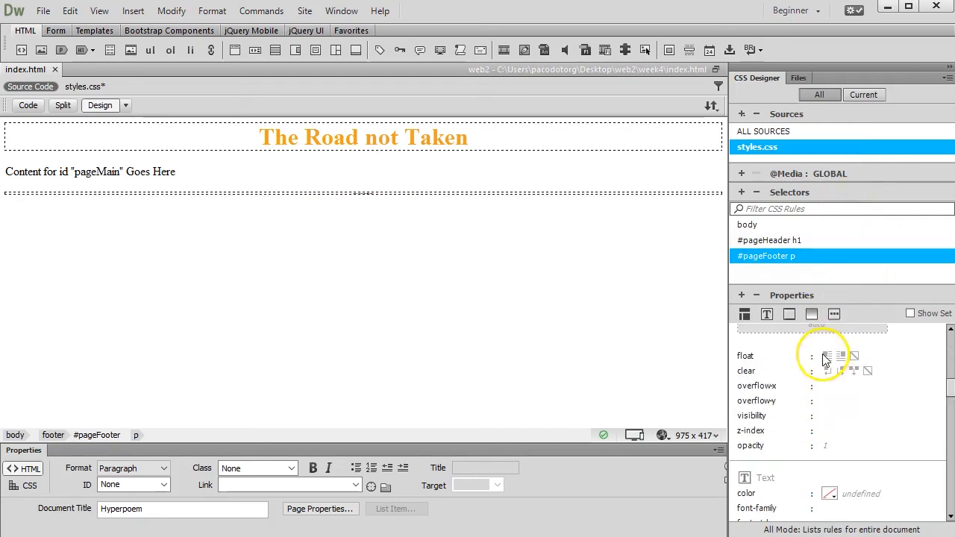
pyautogui.click(849, 426)
pyautogui.click(849, 426)
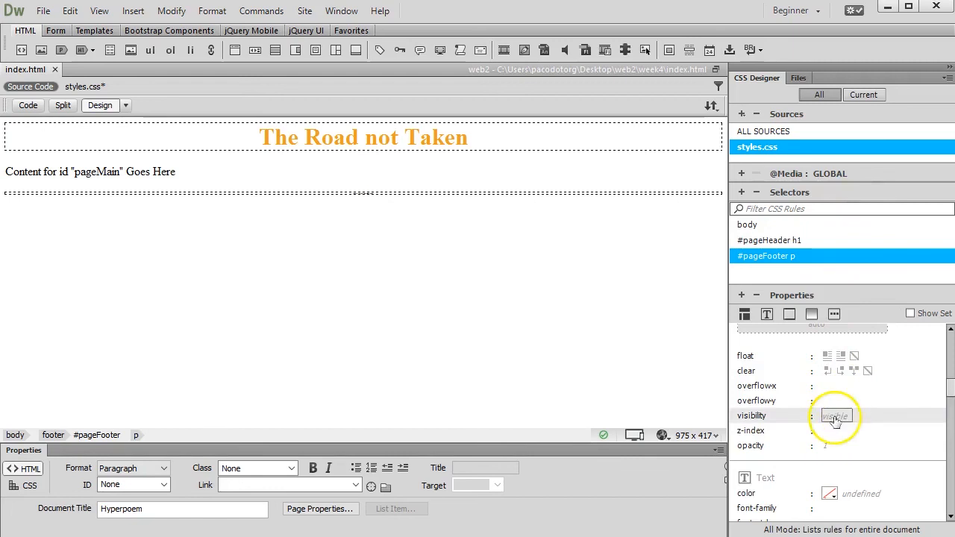
pyautogui.scroll(-3, 858, 427)
pyautogui.click(865, 429)
pyautogui.write('.75')
pyautogui.press('Return')
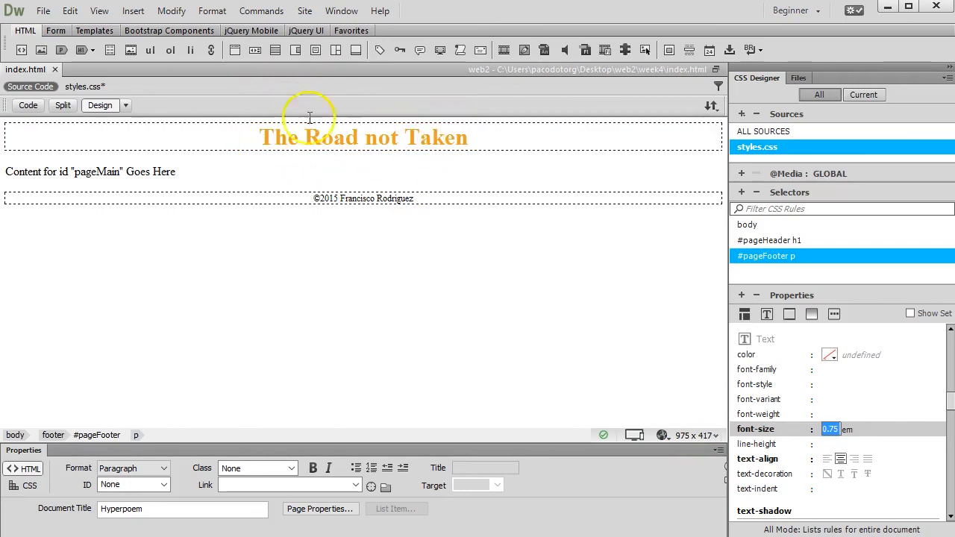
# Set the font family of the #pageHeader h1 rule to Gotham, Helvetica Neue, Helvetica, Arial, sans-serif.
pyautogui.click(334, 136)
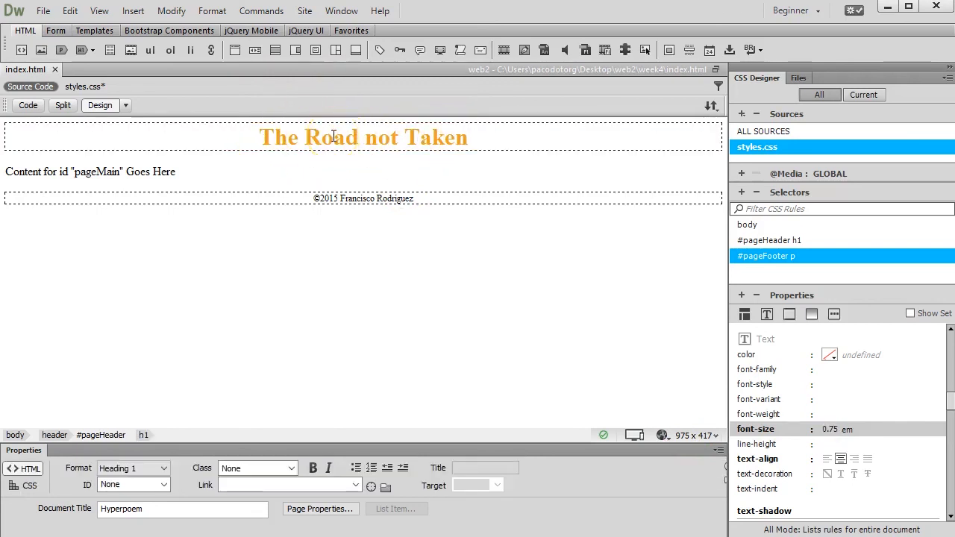
pyautogui.click(806, 240)
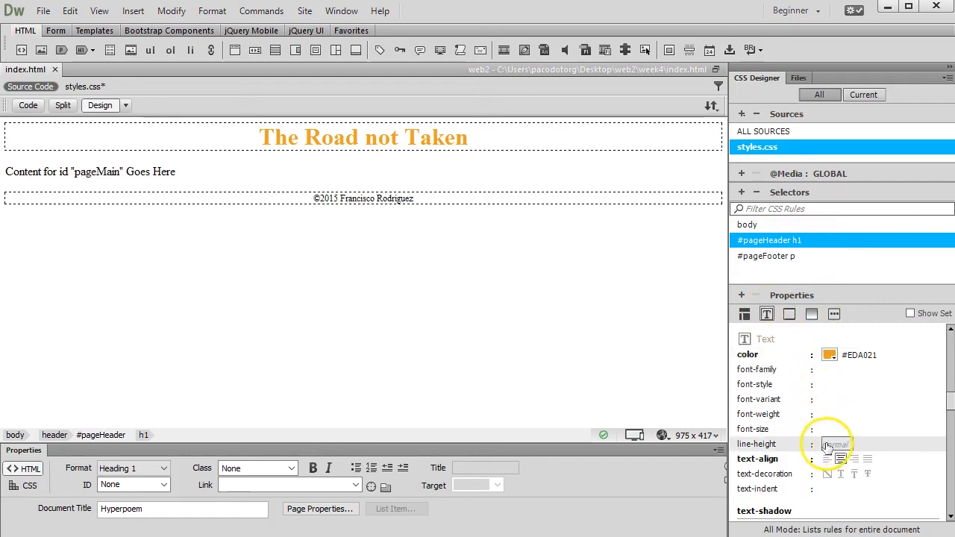
pyautogui.scroll(3, 839, 375)
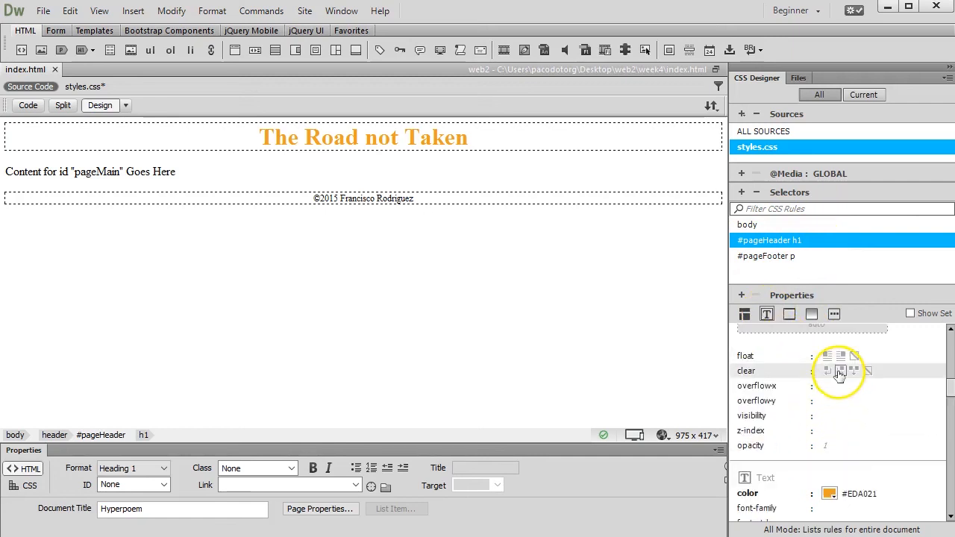
pyautogui.click(766, 315)
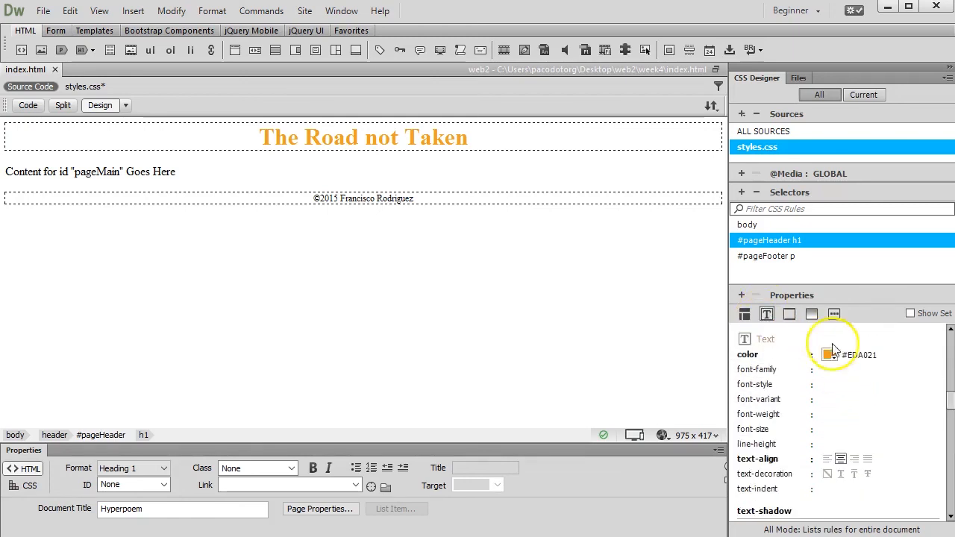
pyautogui.click(855, 374)
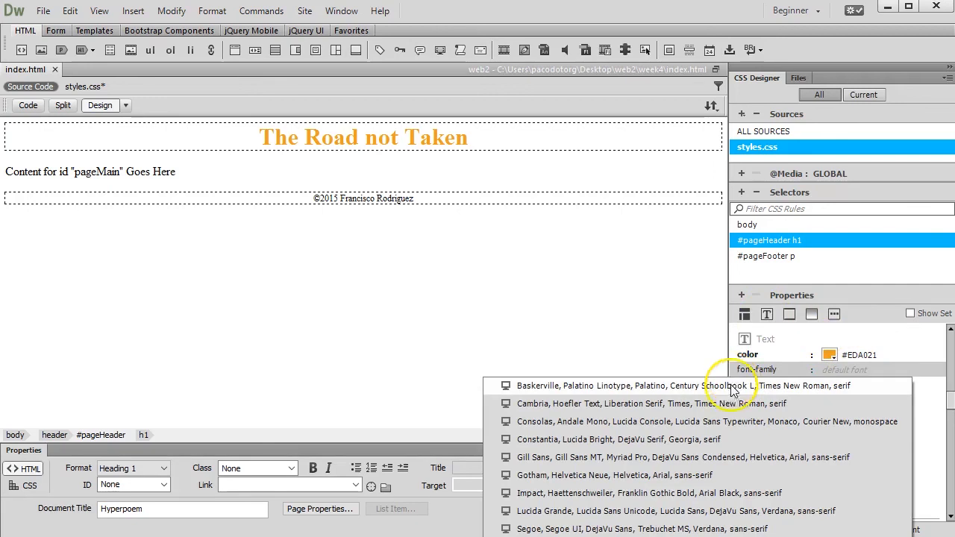
pyautogui.click(603, 475)
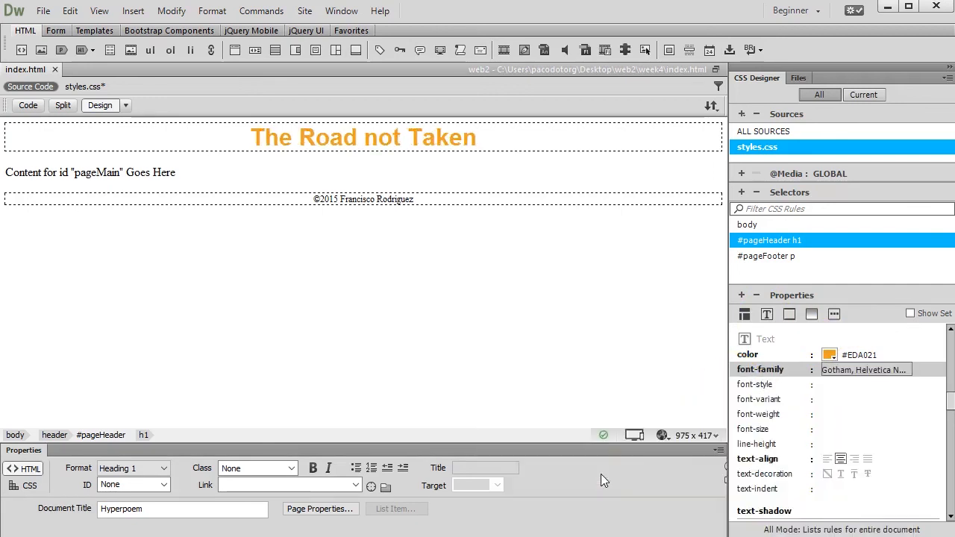
# Set the font family of the #pageFooter p rule to Gotham, Helvetica Neue, Helvetica, Arial, sans-serif.
pyautogui.click(403, 202)
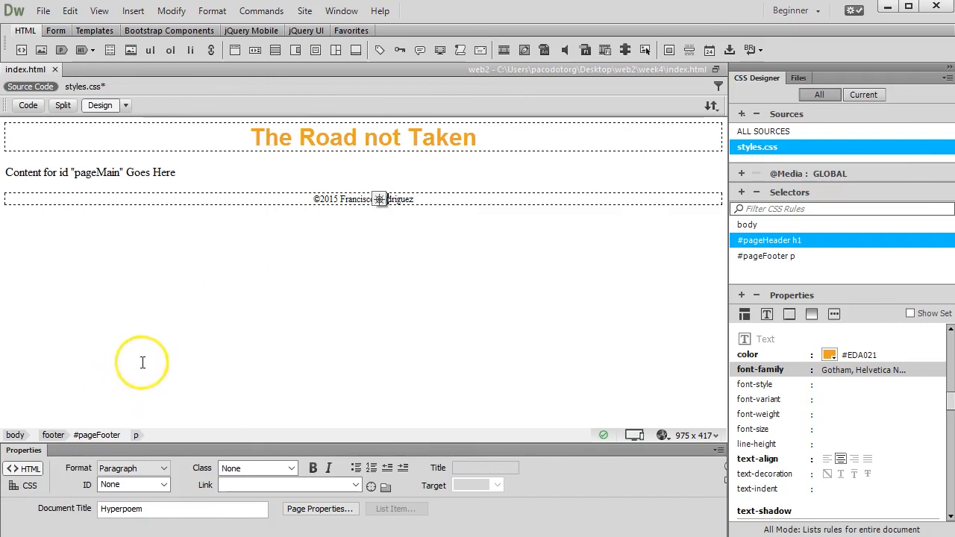
pyautogui.click(136, 436)
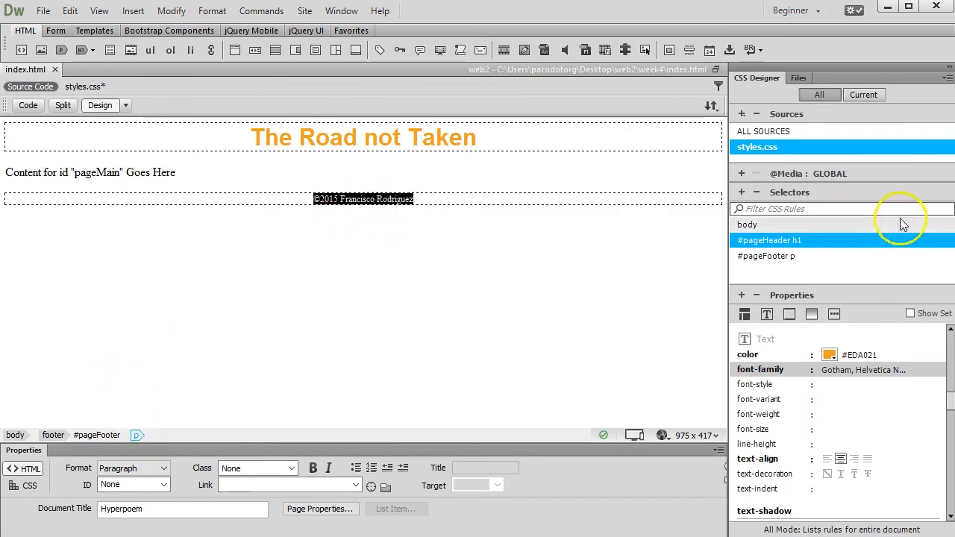
pyautogui.click(793, 257)
pyautogui.click(810, 263)
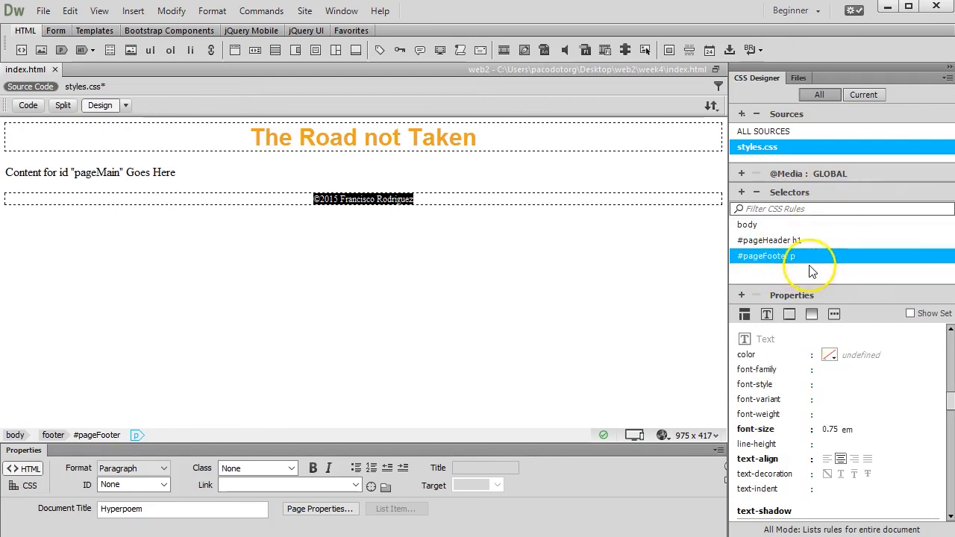
pyautogui.click(767, 315)
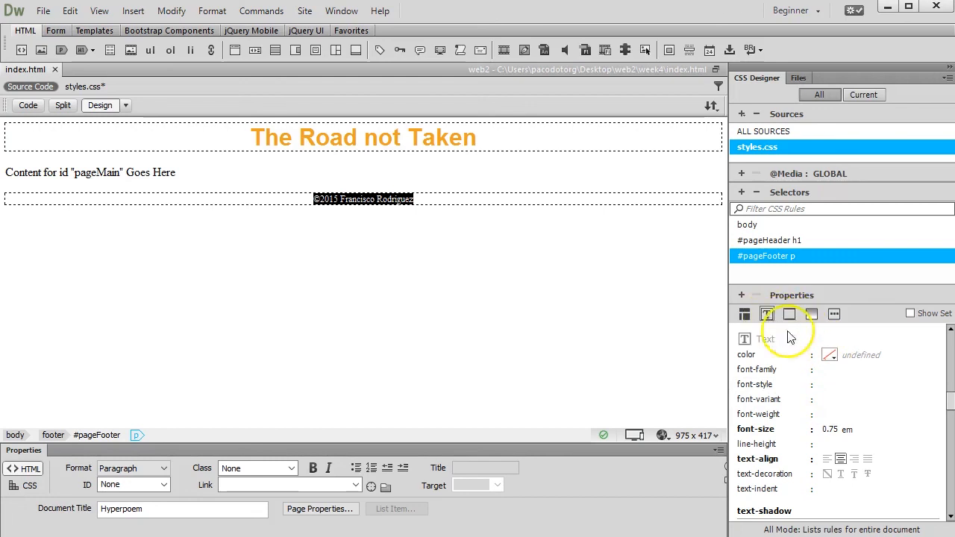
pyautogui.click(846, 371)
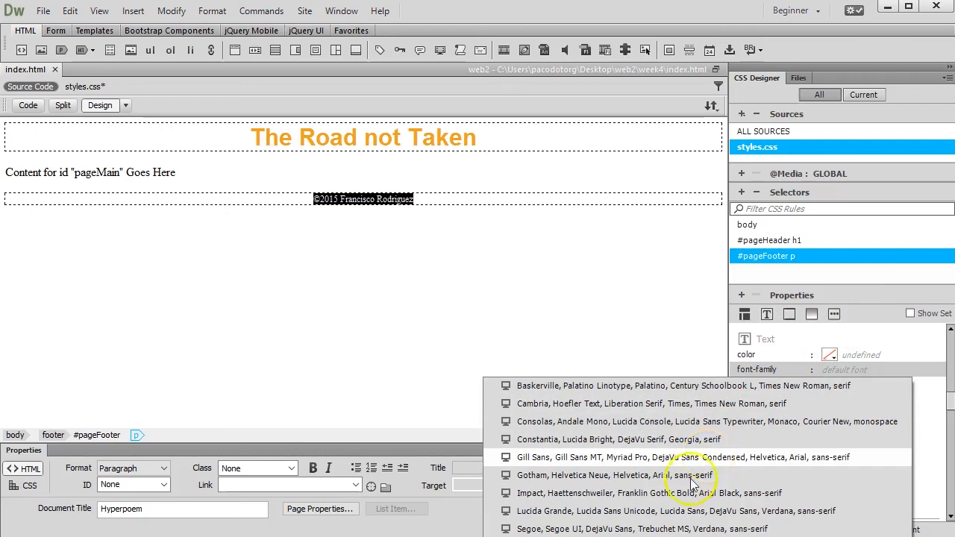
pyautogui.click(656, 476)
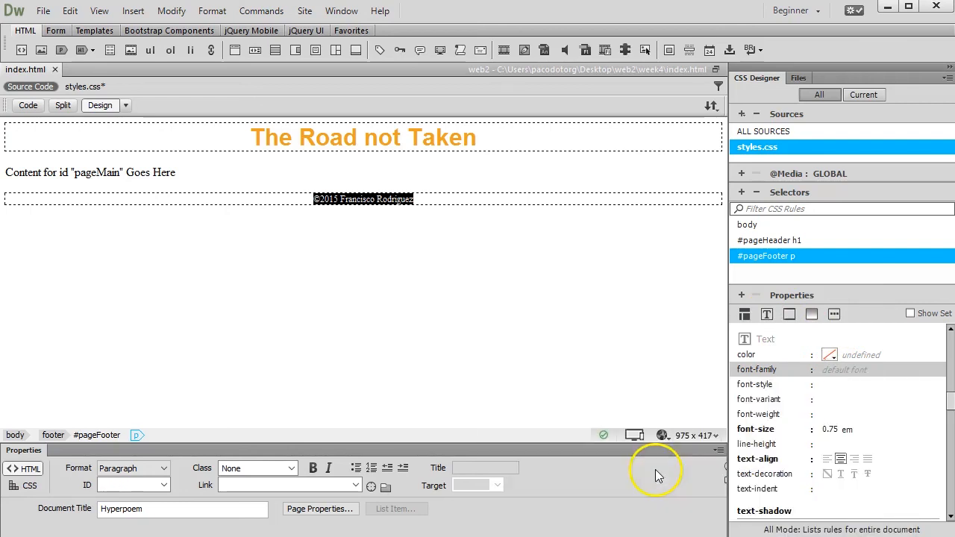
pyautogui.click(425, 199)
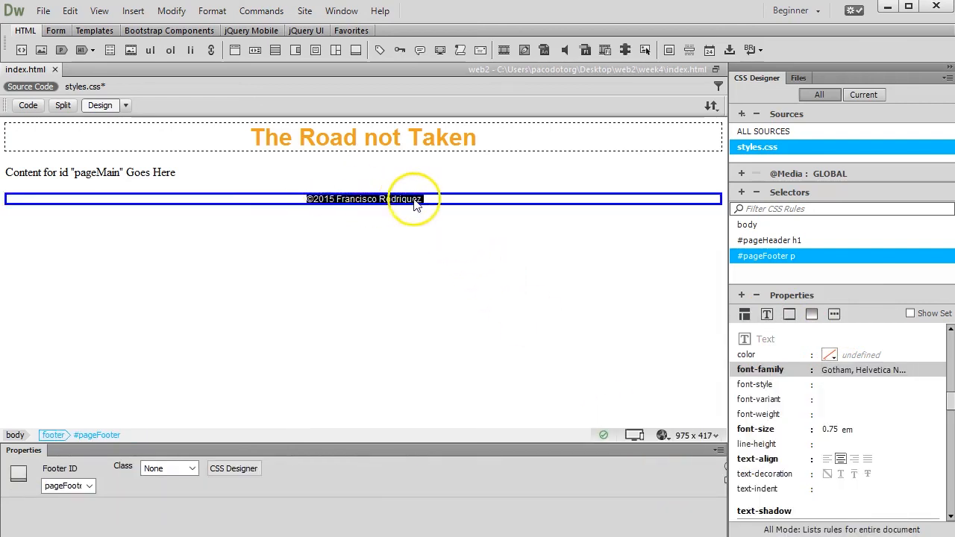
pyautogui.click(414, 199)
# Upload index.html to the remote server with its dependent files, saving all modified files before the transfer.
pyautogui.click(172, 172)
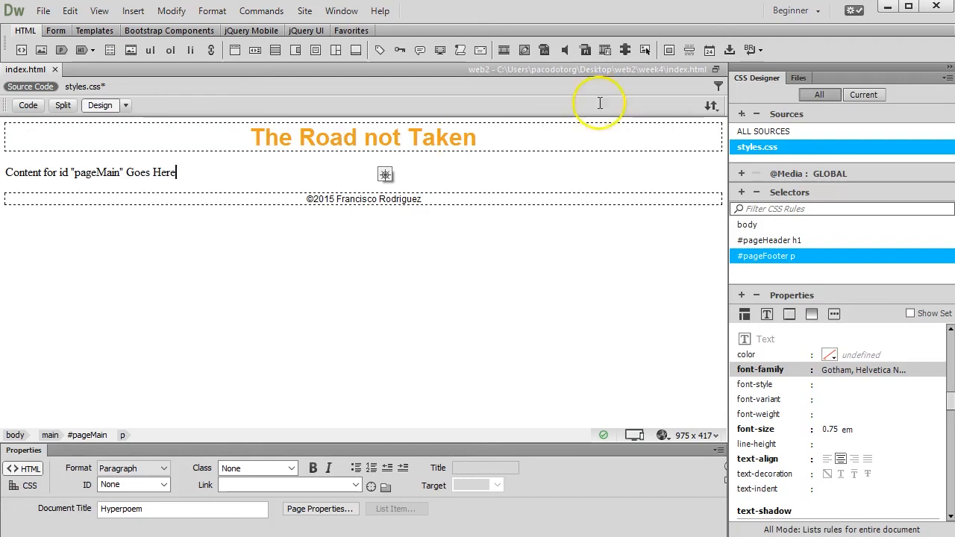
pyautogui.click(711, 107)
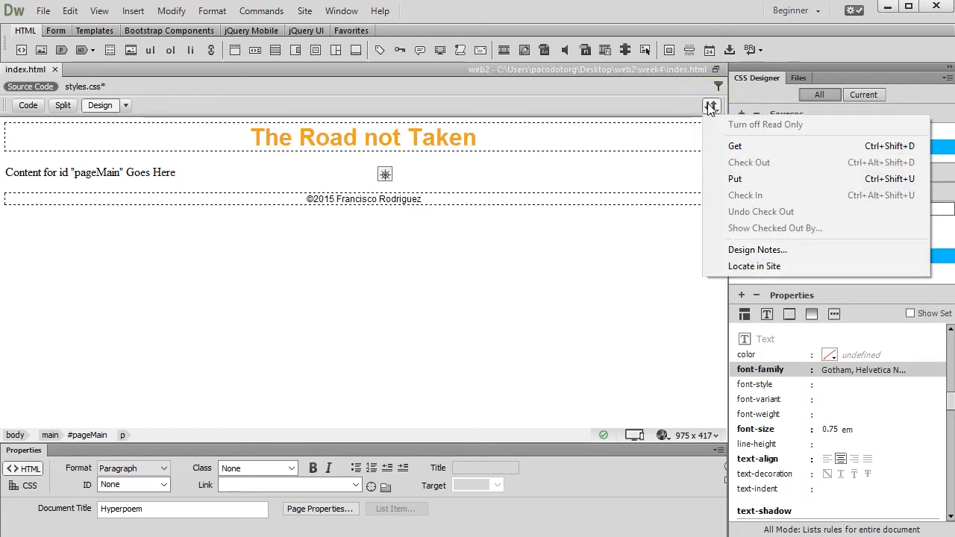
pyautogui.click(738, 181)
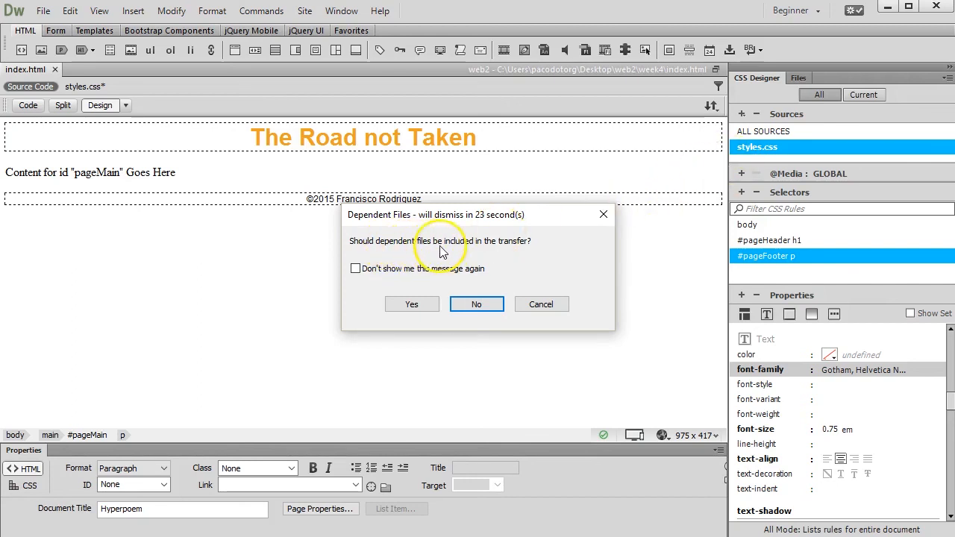
pyautogui.click(415, 306)
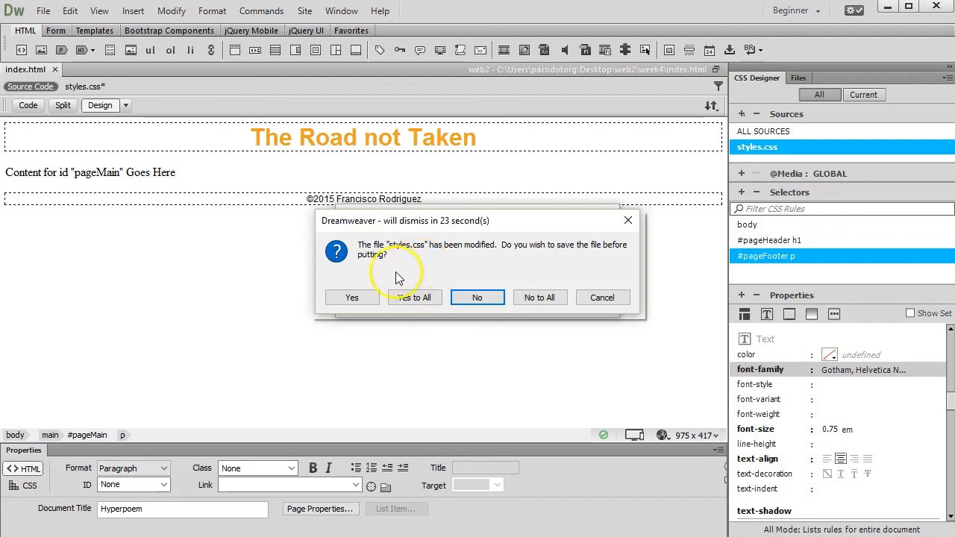
pyautogui.click(422, 299)
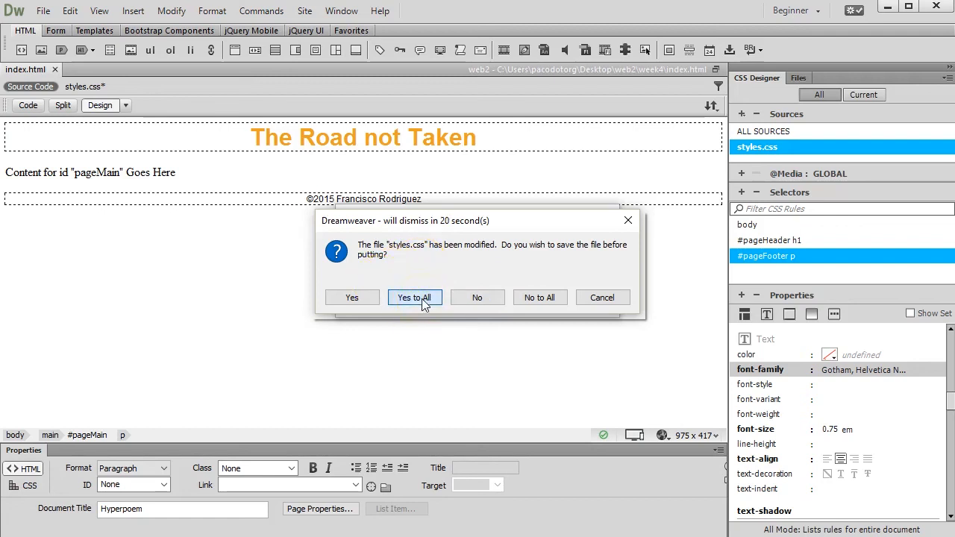
# Save styles.css and any other modified files so the upload proceeds with the current versions.
pyautogui.click(437, 293)
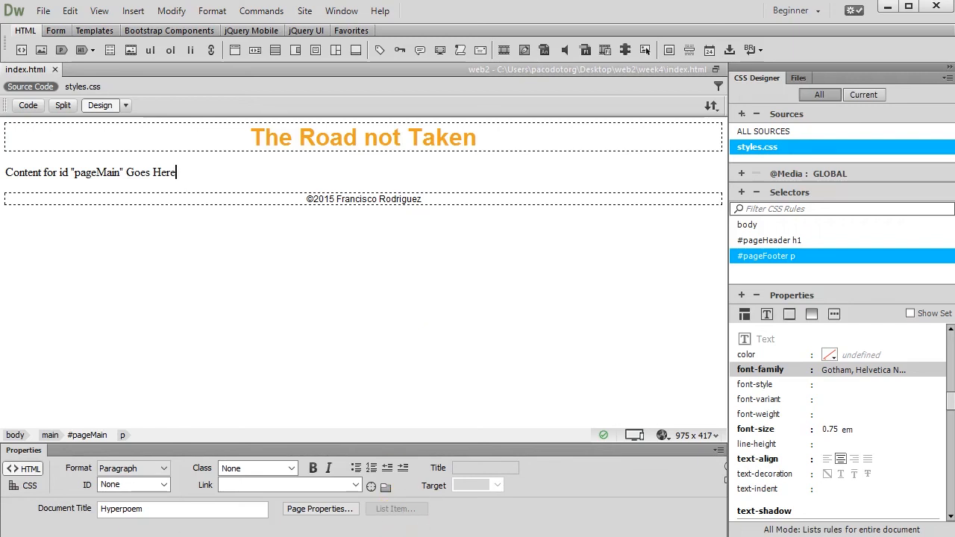
# Switch to Chrome and open the home page of the personal weareidt.com subdomain in a new tab.
pyautogui.click(181, 536)
pyautogui.click(380, 520)
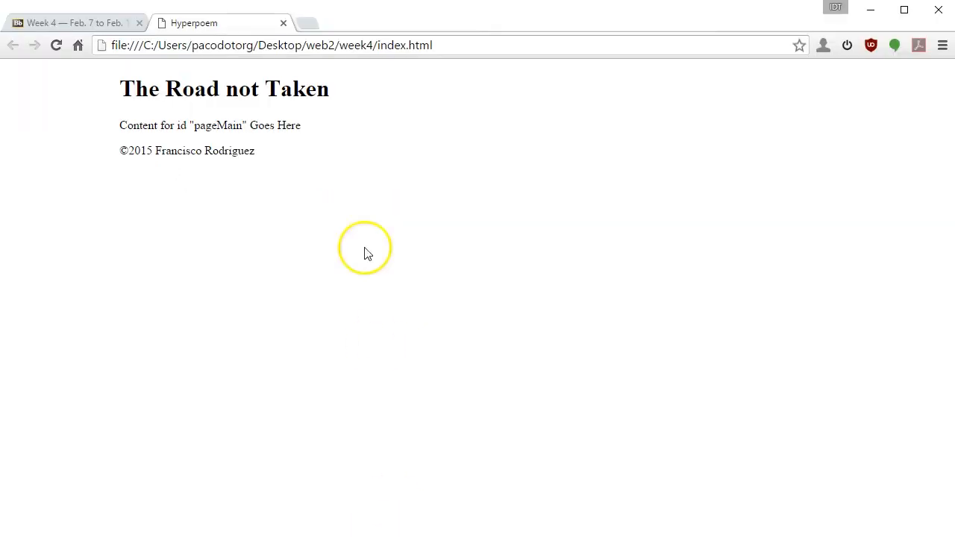
pyautogui.click(311, 27)
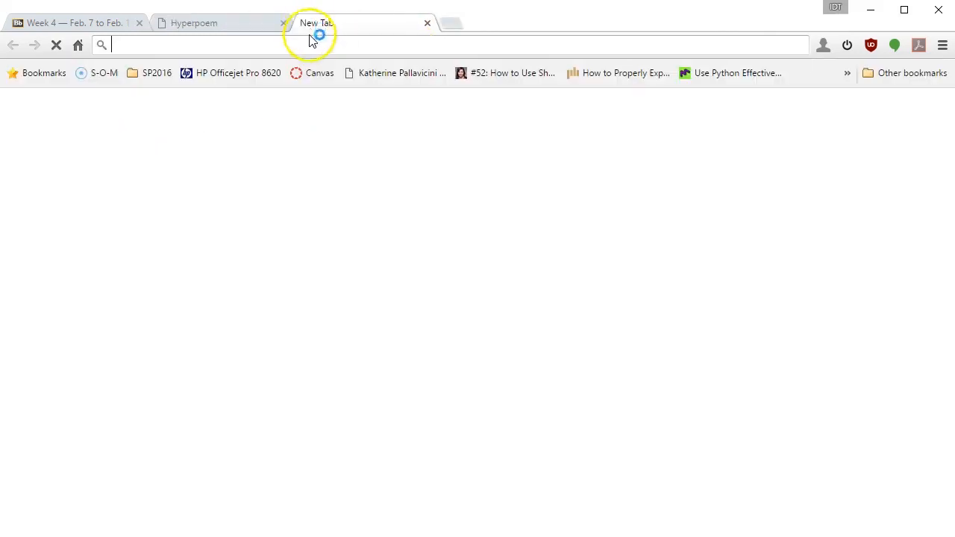
pyautogui.write('frodriguez.weareidt.com')
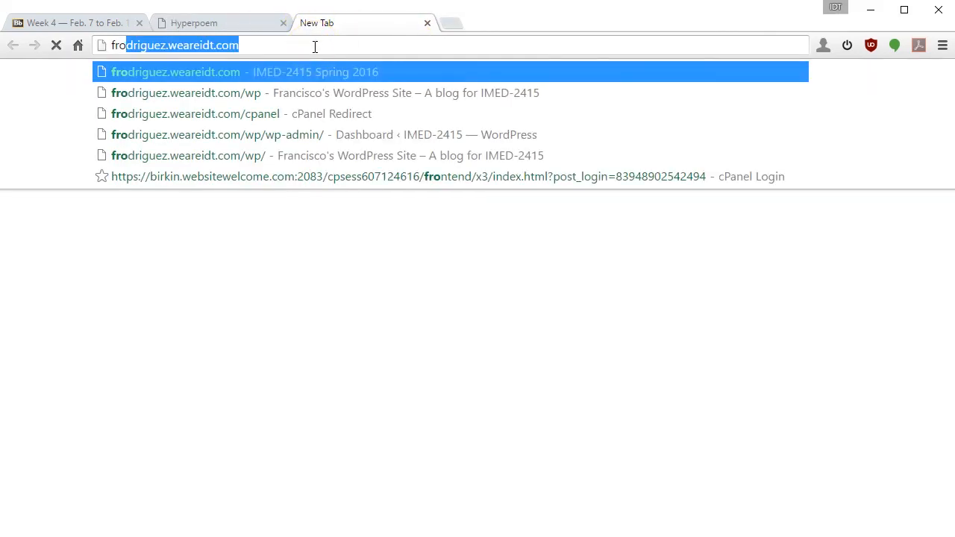
pyautogui.press('Return')
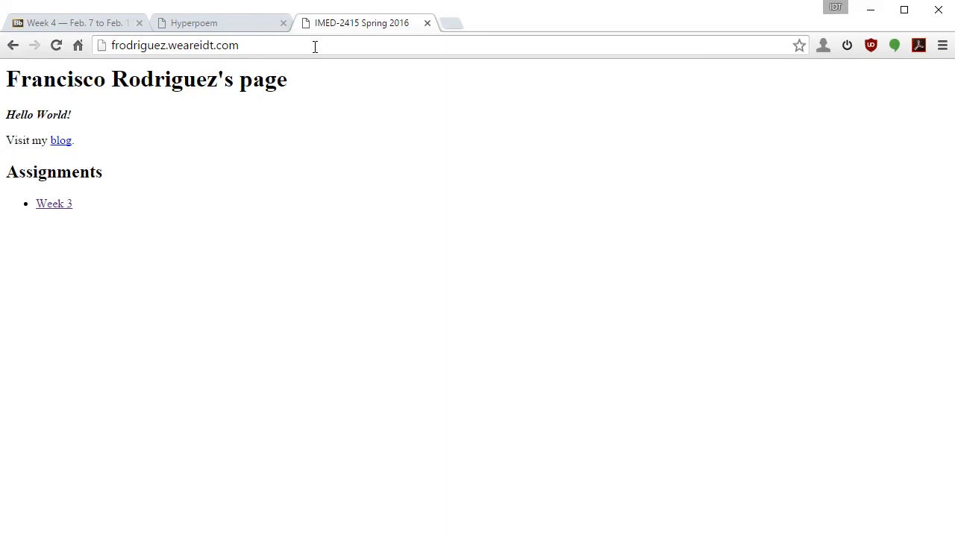
# Extend the site address with /week4 and load the uploaded Hyperpoem page to check its live styling.
pyautogui.click(315, 46)
pyautogui.click(315, 46)
pyautogui.write('/')
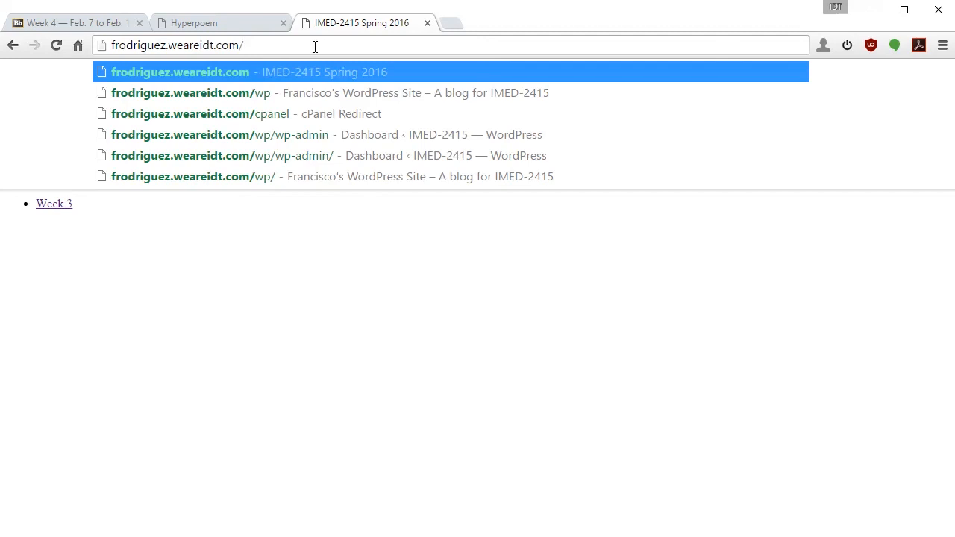
pyautogui.write('week')
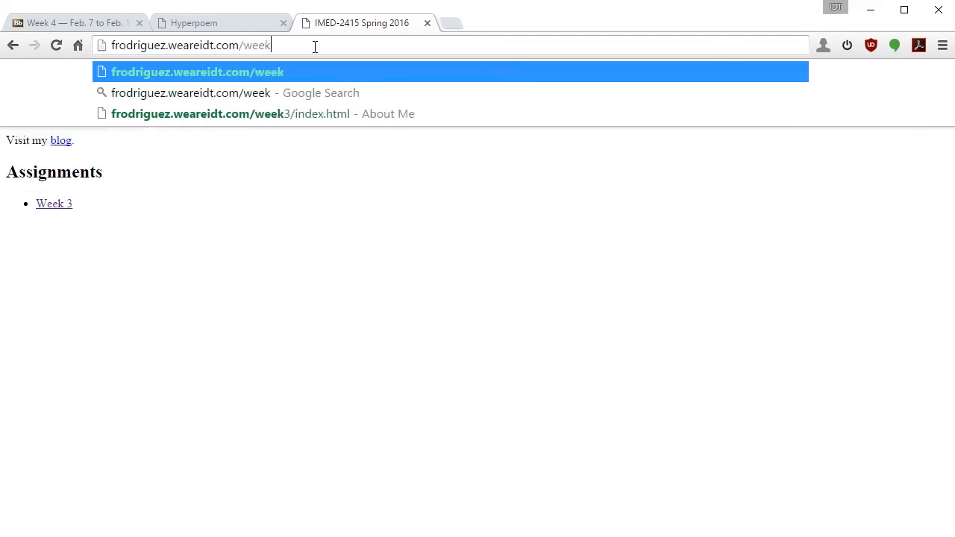
pyautogui.write('4')
pyautogui.press('Return')
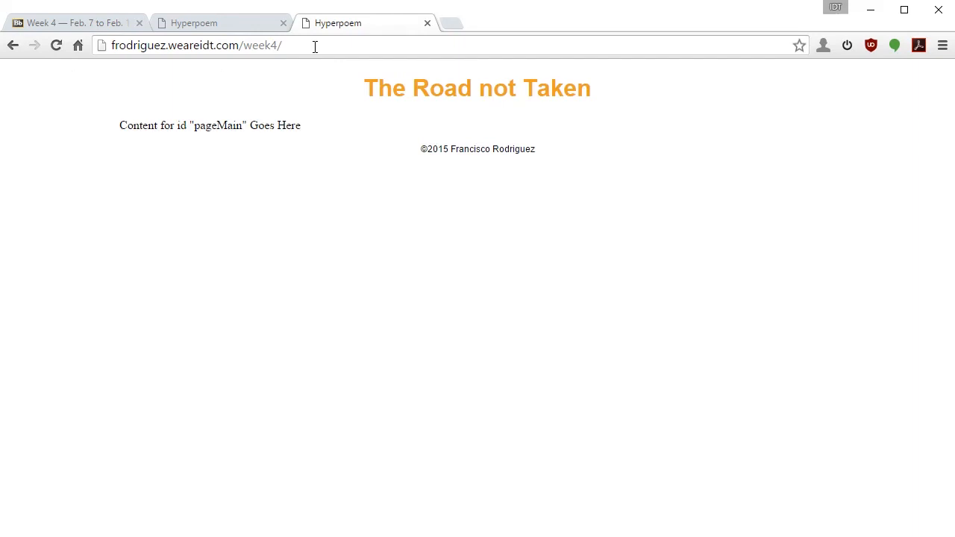